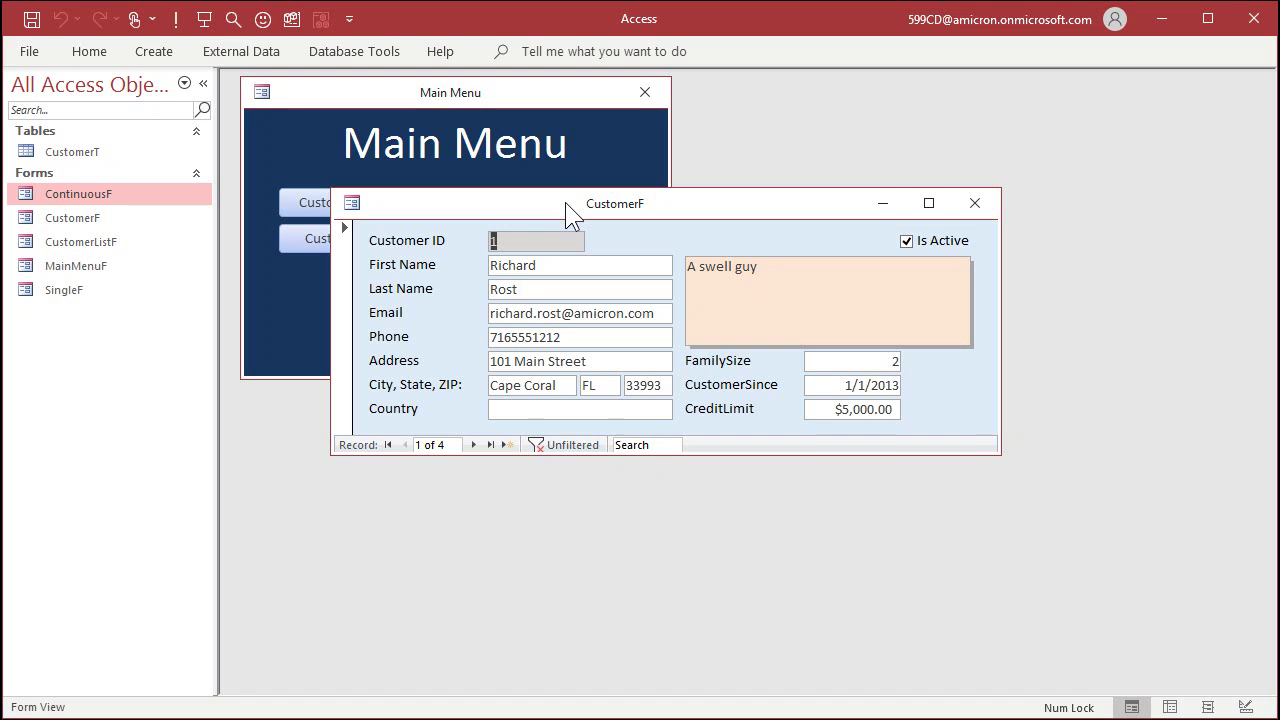
Open the CustomerF form in Design View, enlarge its window, and extend the Detail section to about 3.96" high.
right_click(565, 202)
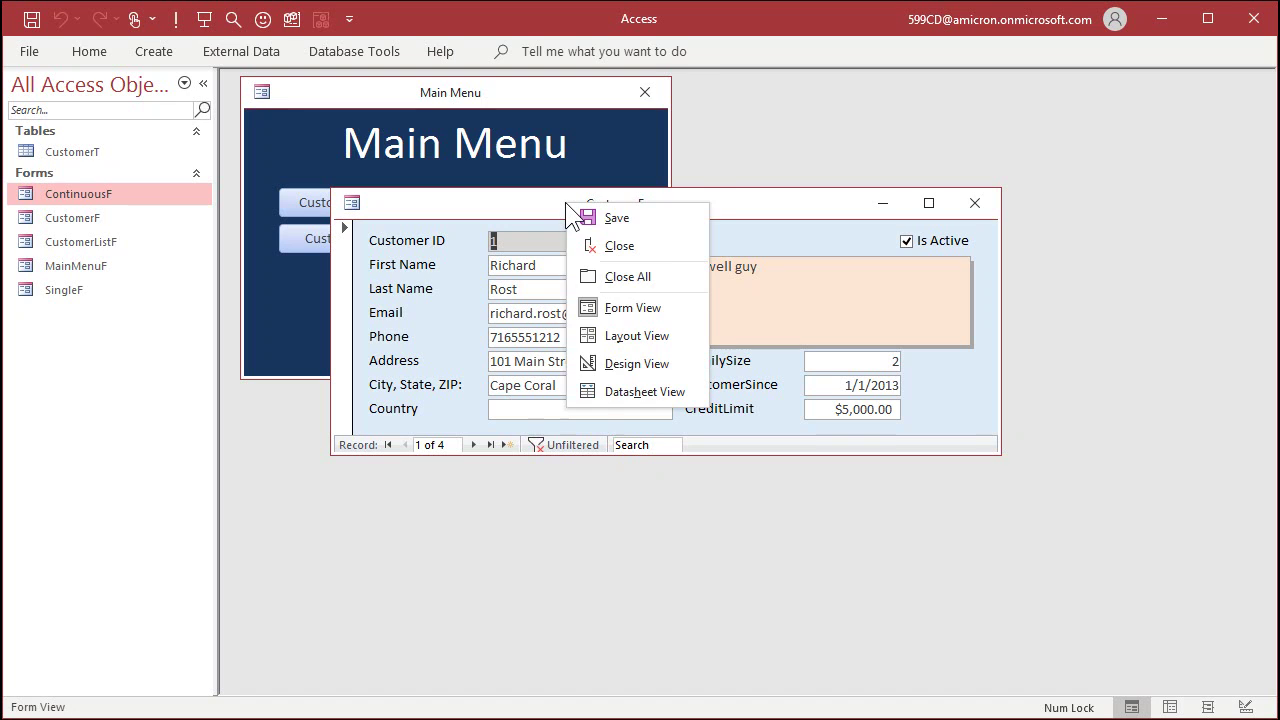
click(642, 366)
drag(999, 453, 1166, 645)
drag(699, 204, 623, 120)
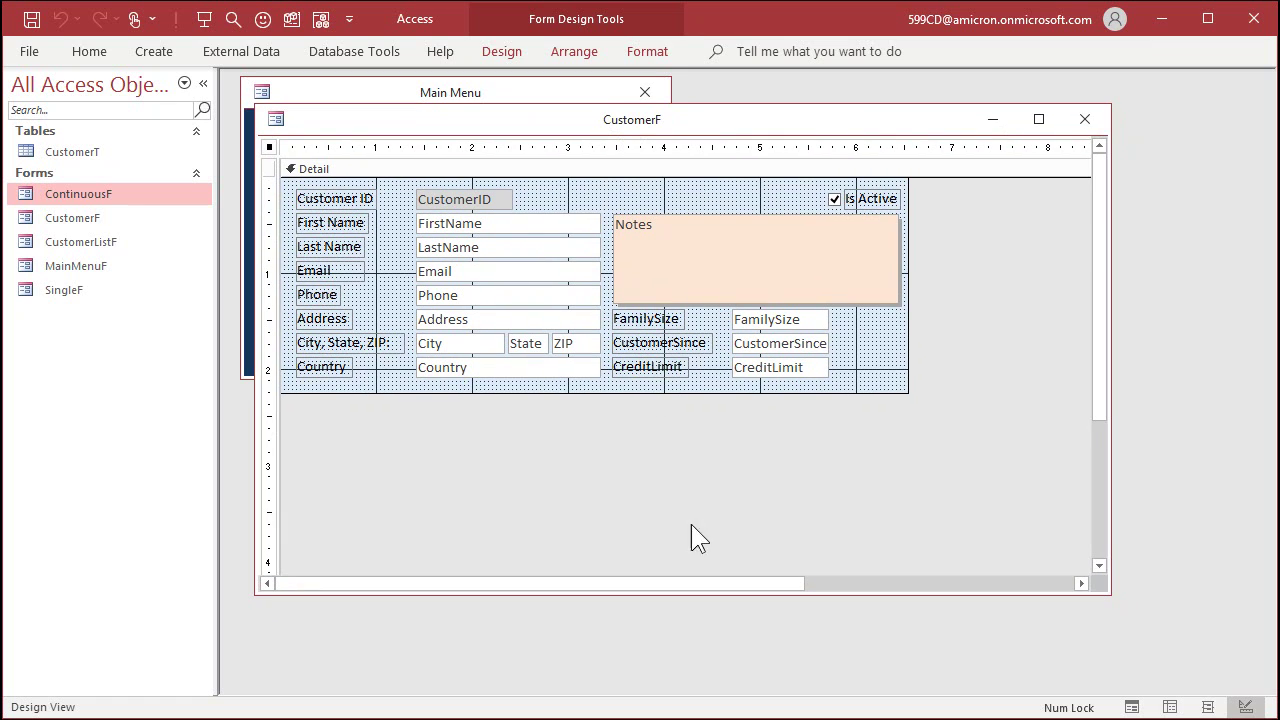
drag(826, 393, 810, 557)
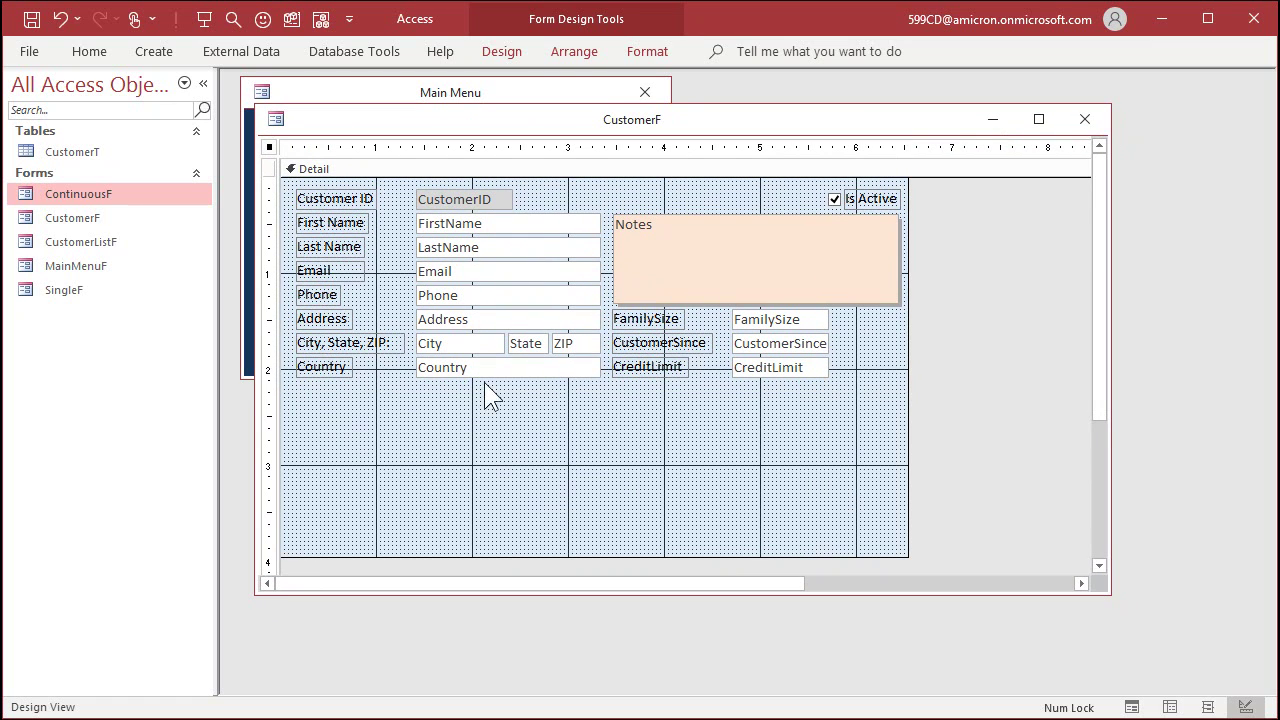
Add a tab control about 5.25" wide and 1.5" high in the empty area below the customer fields.
click(510, 51)
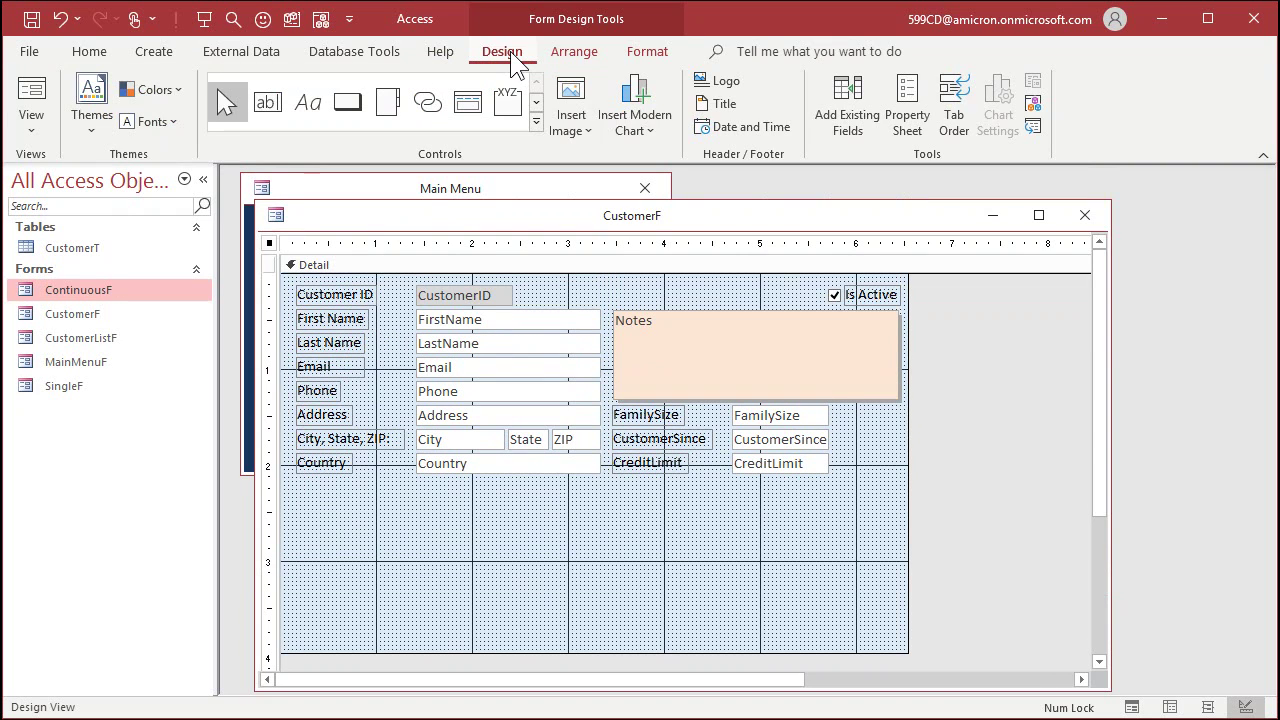
click(389, 102)
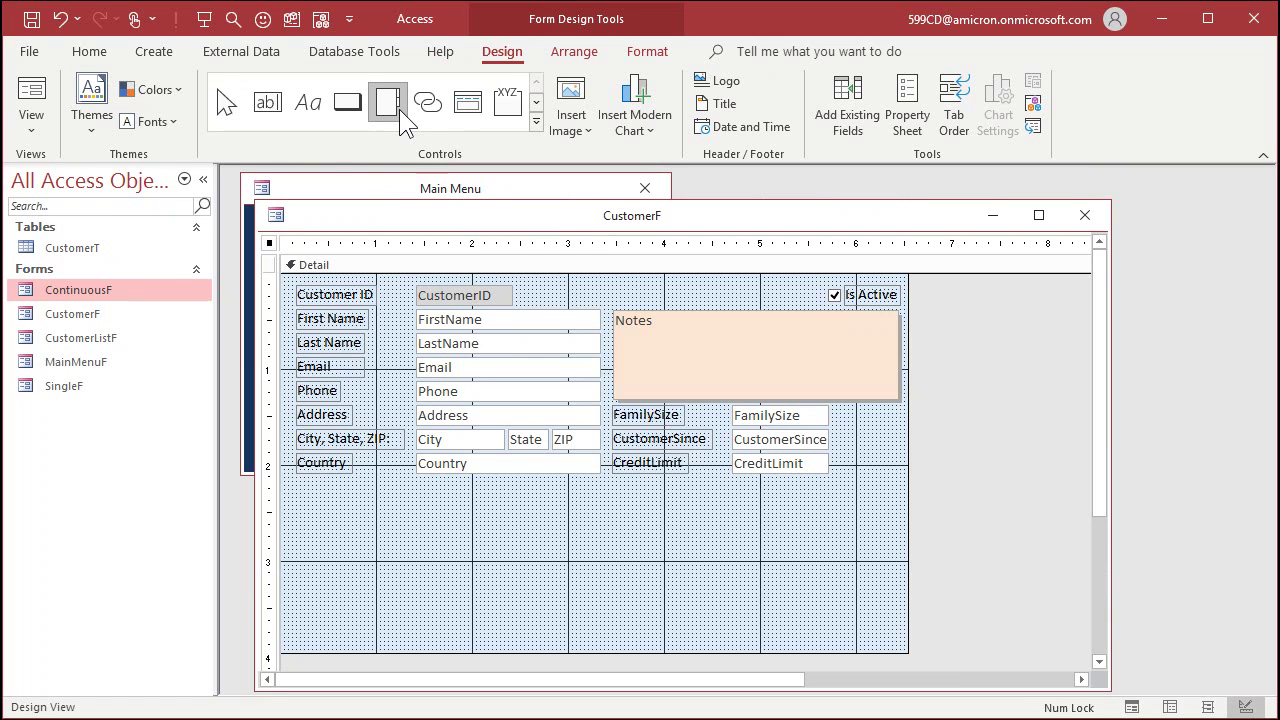
drag(332, 489, 838, 634)
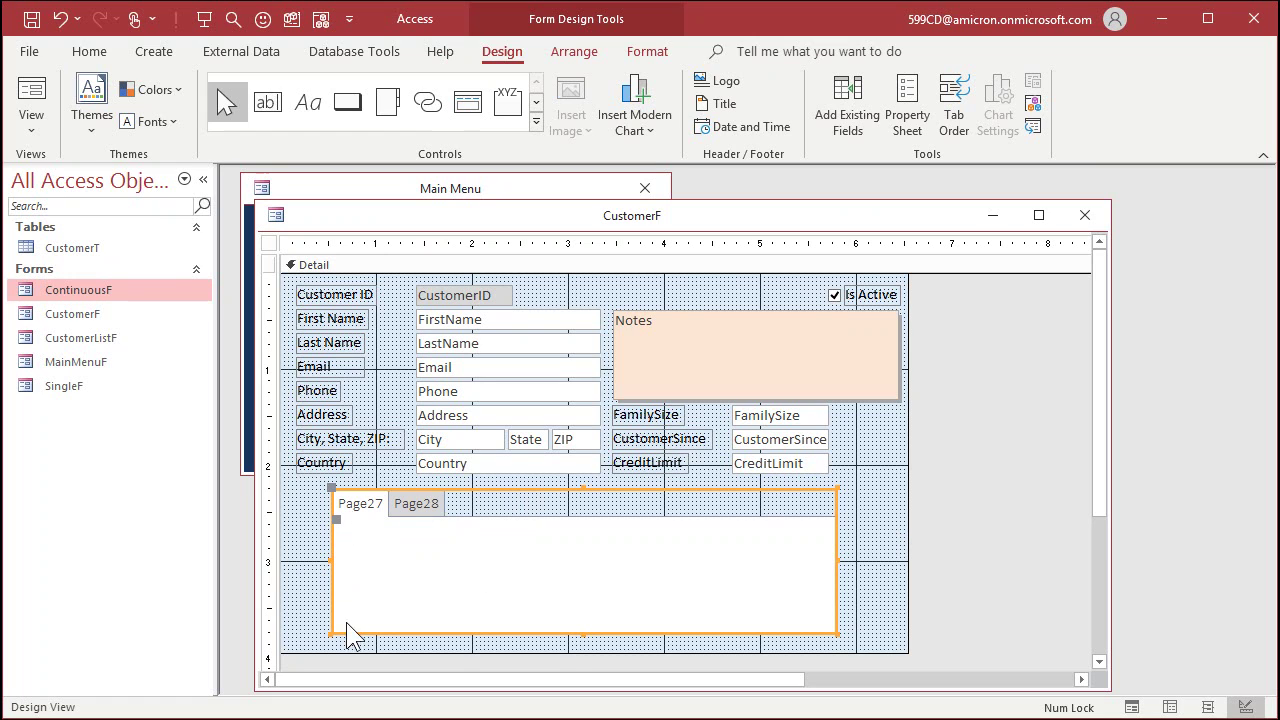
Rename the tab control to TabCtl and move its properties clear of the form.
double_click(618, 490)
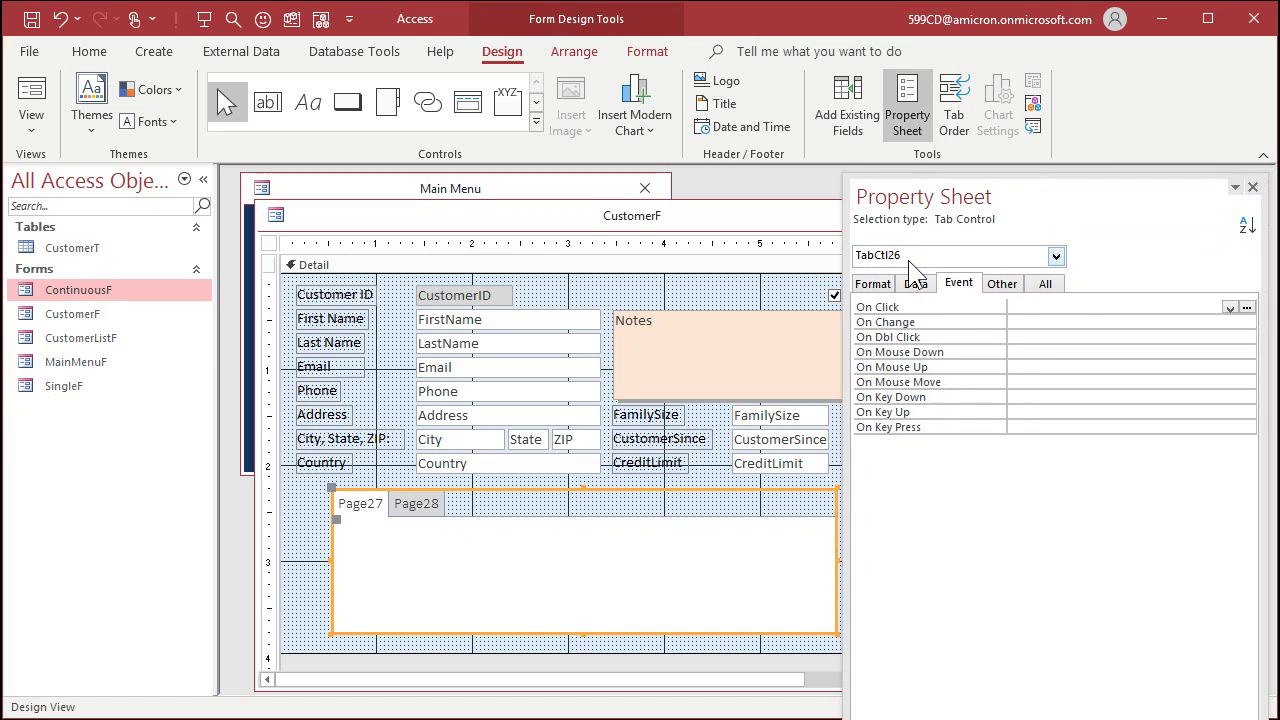
click(1045, 284)
click(1048, 306)
drag(1053, 306, 1039, 306)
key(BackSpace)
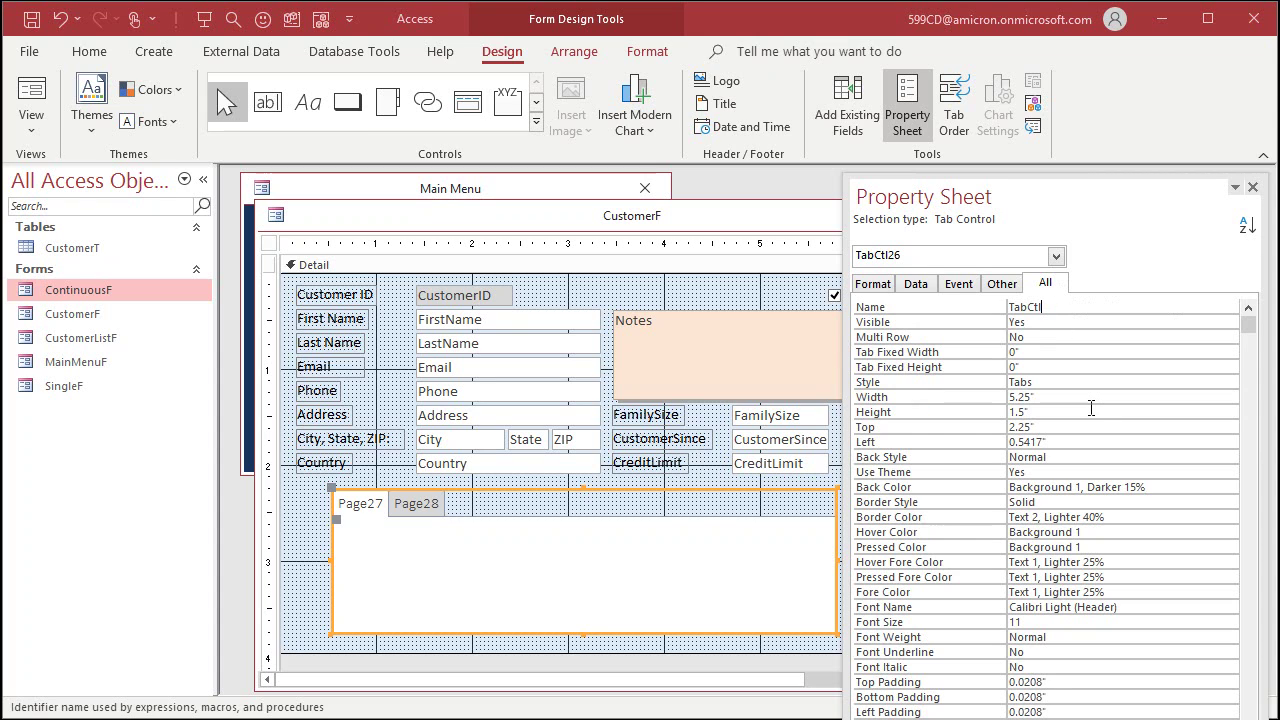
key(Return)
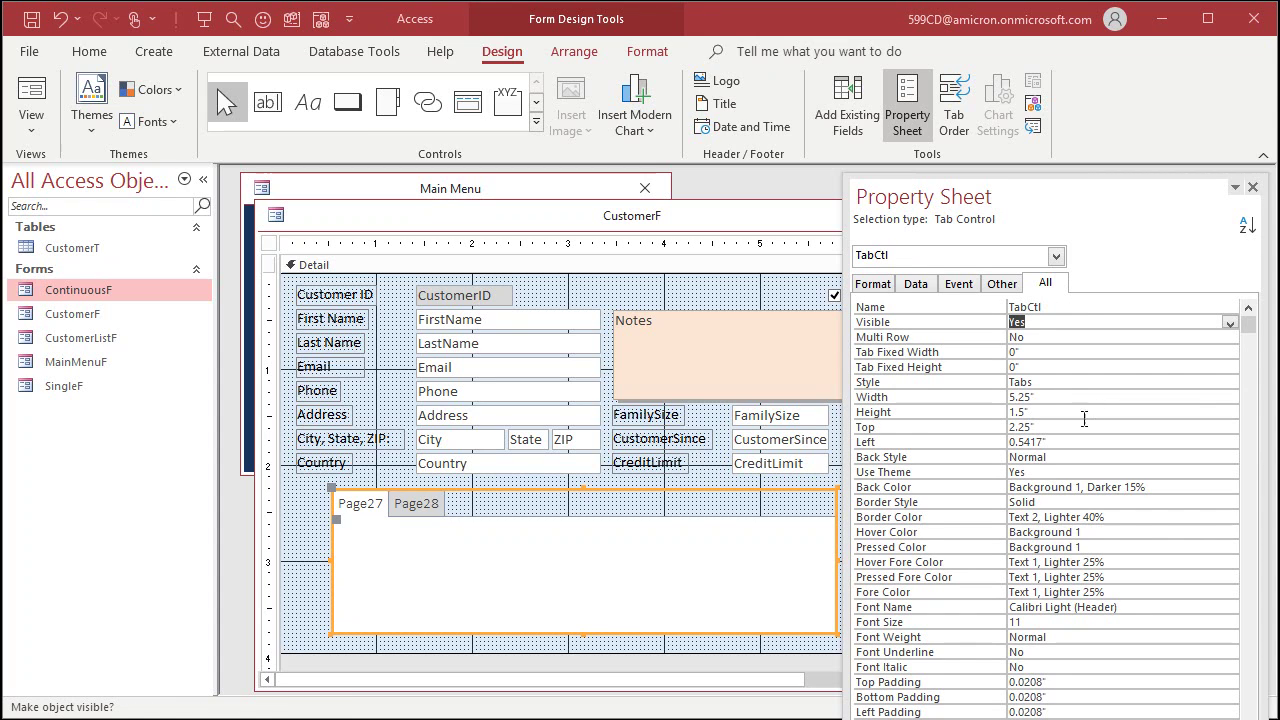
drag(1019, 197, 1110, 200)
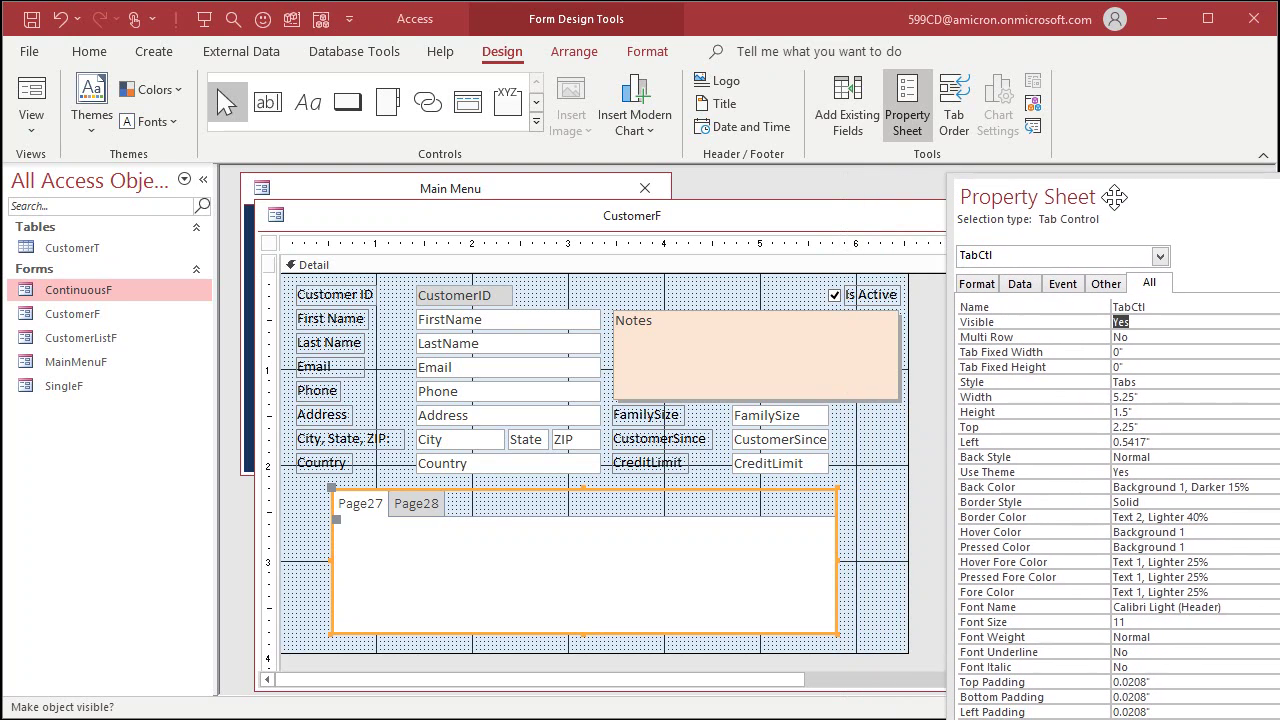
Select the tab control and each of its two pages in turn to compare their properties.
click(362, 533)
click(435, 524)
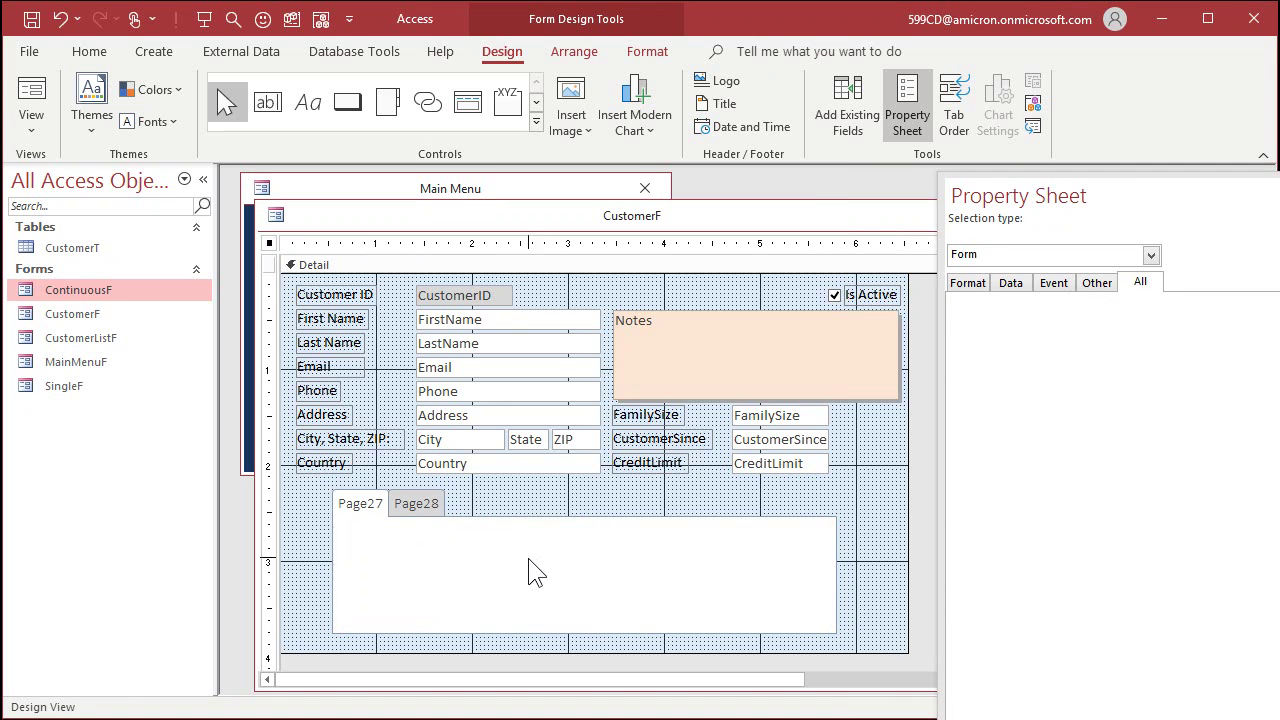
click(518, 502)
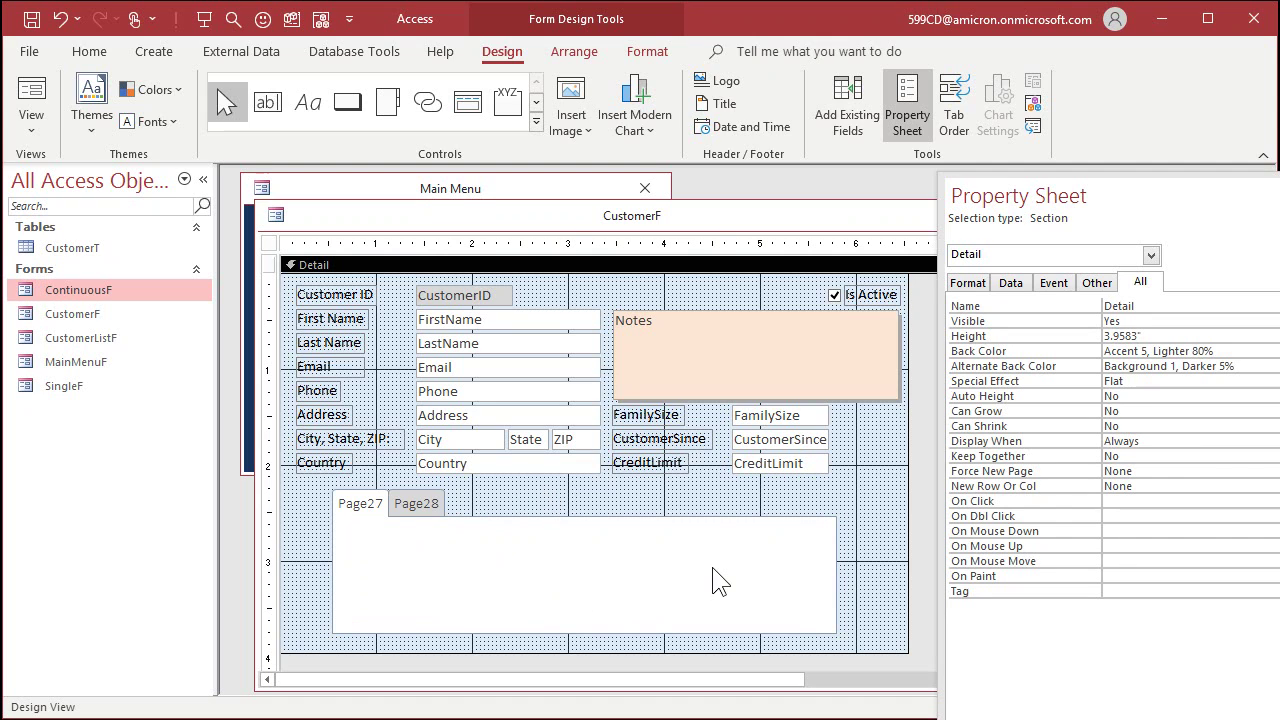
click(488, 586)
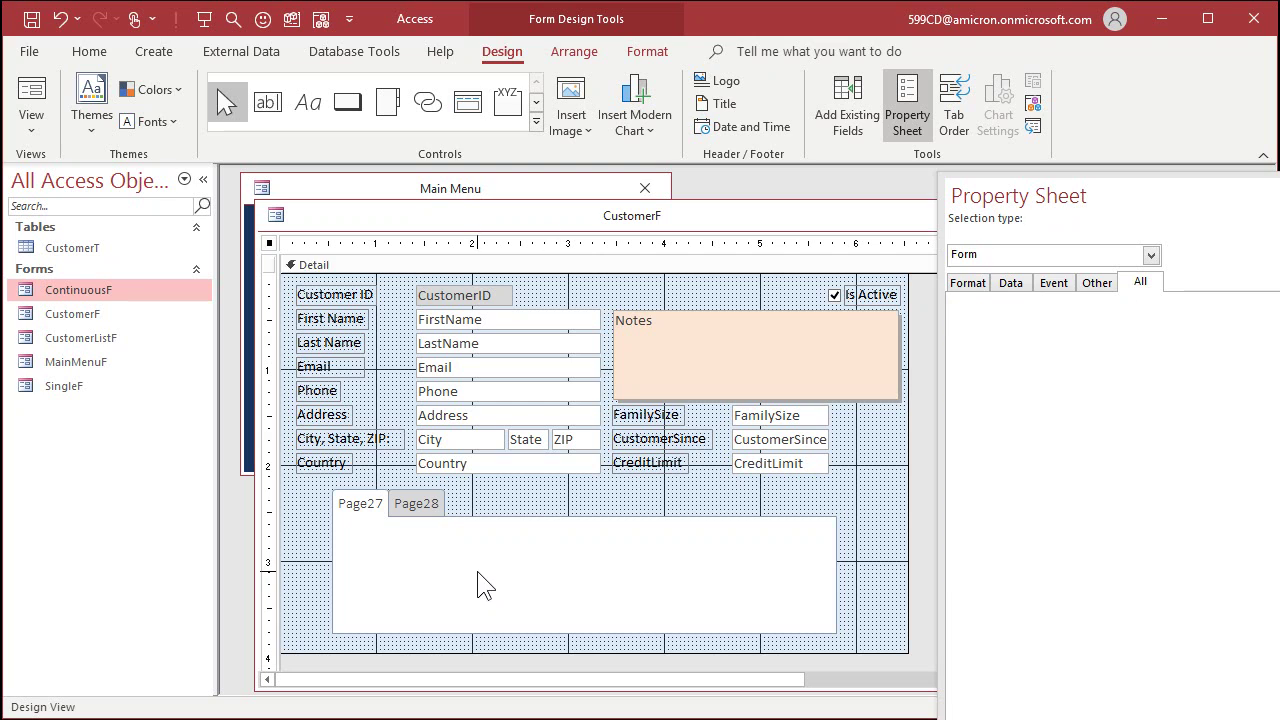
click(480, 586)
click(507, 494)
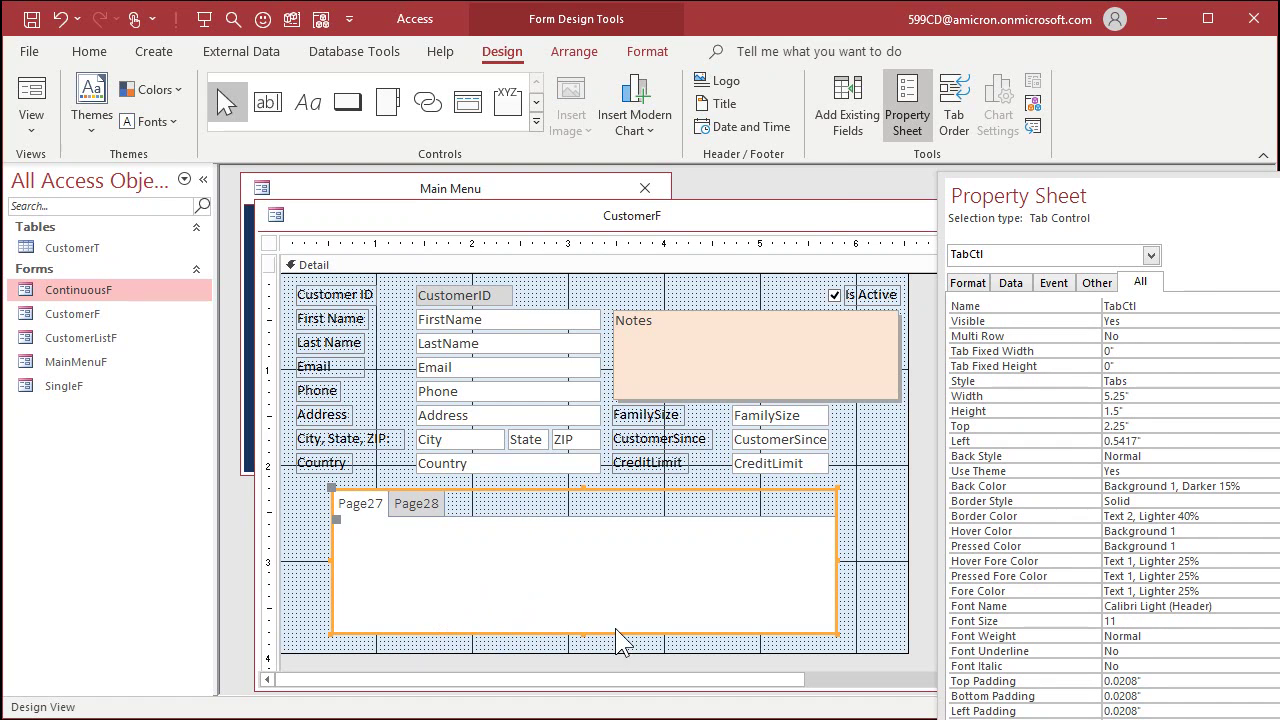
click(418, 535)
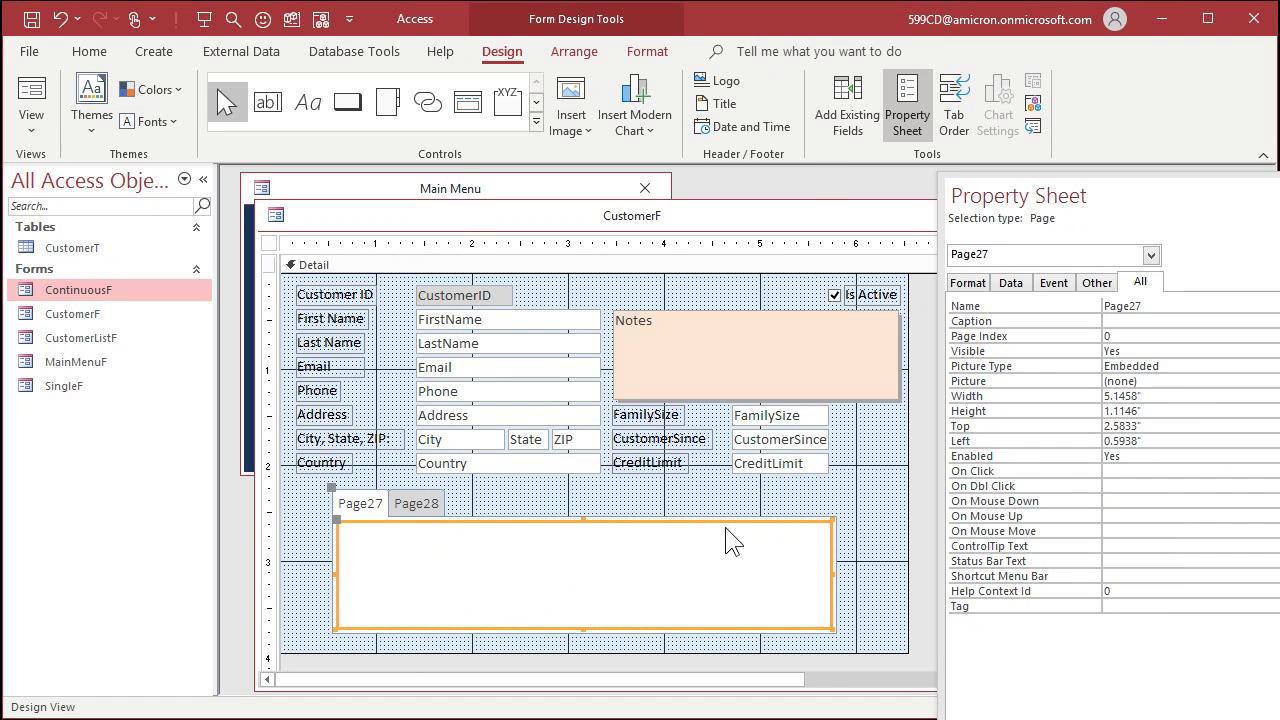
click(426, 508)
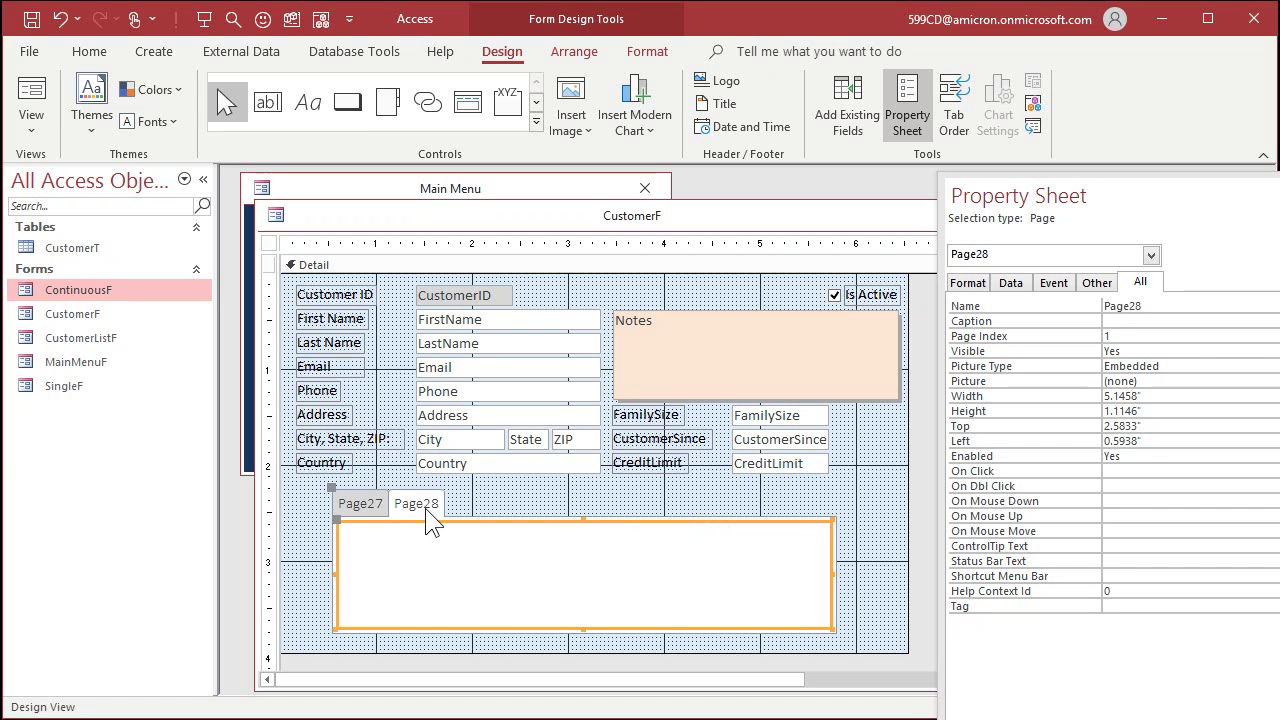
click(358, 508)
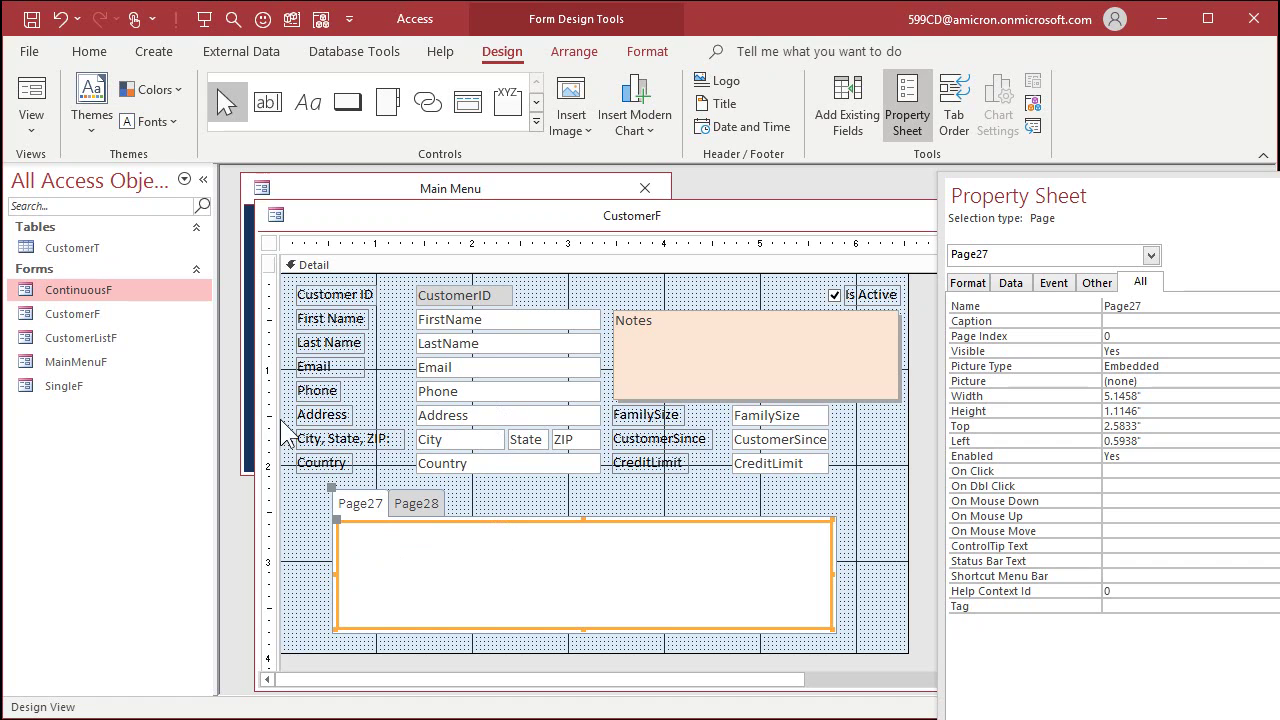
Cut the Address, City, State, ZIP and Country fields with their labels and paste them onto the first tab page.
drag(289, 420, 588, 468)
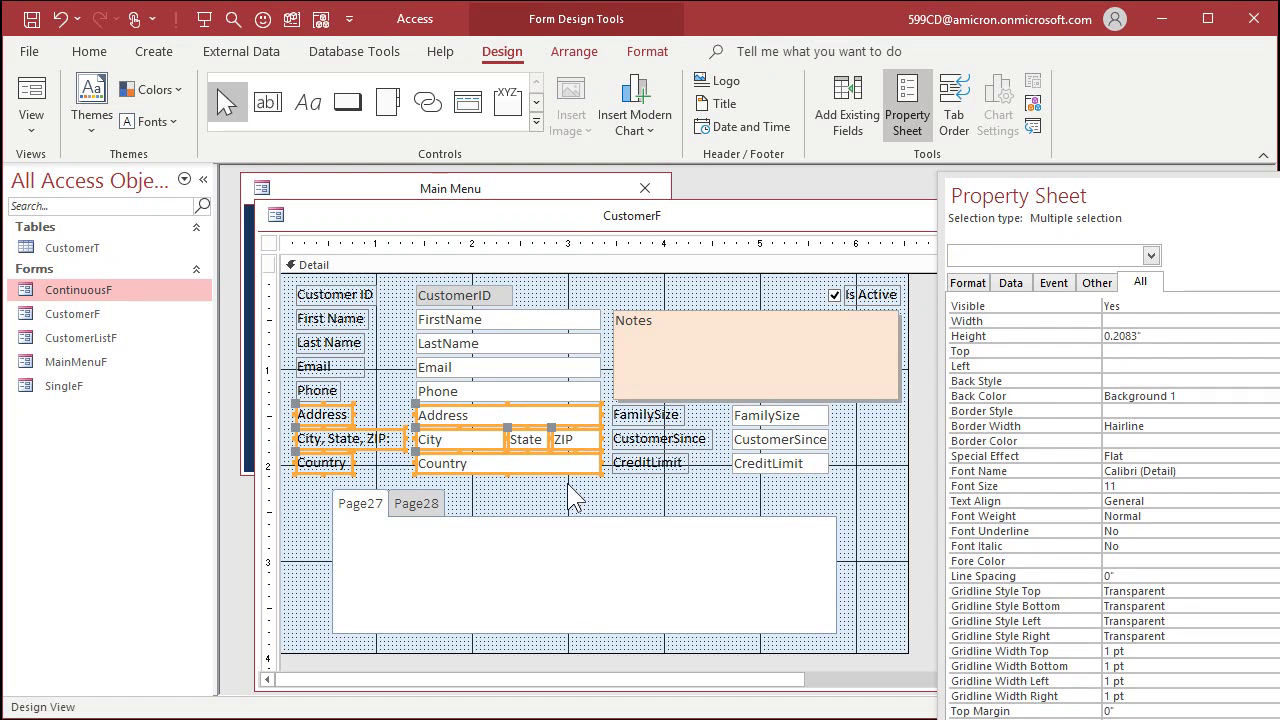
key(Delete)
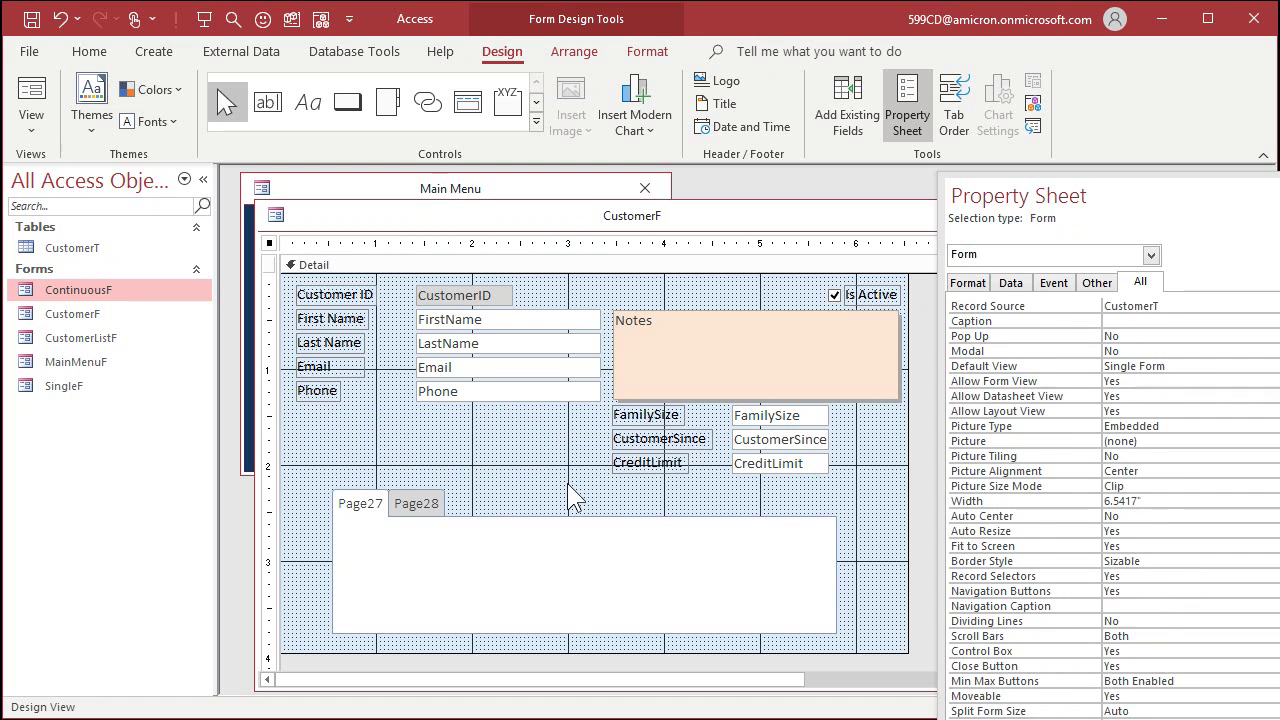
click(497, 545)
click(369, 507)
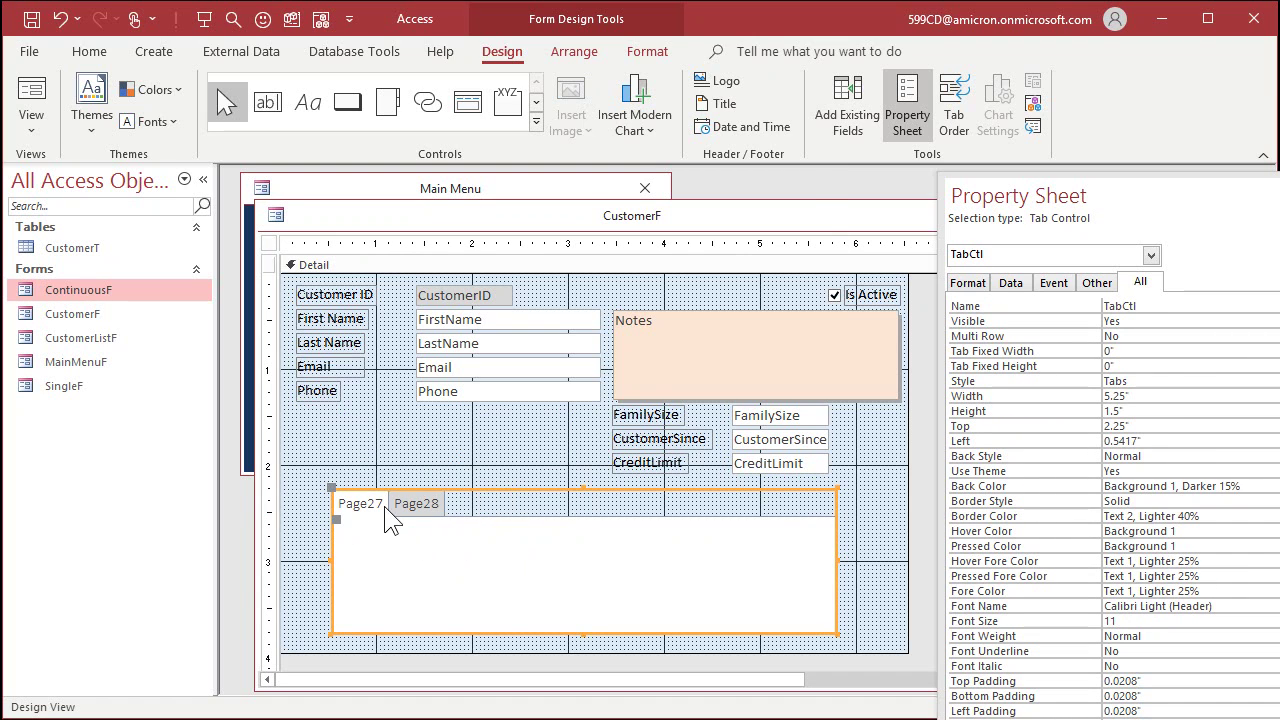
click(396, 520)
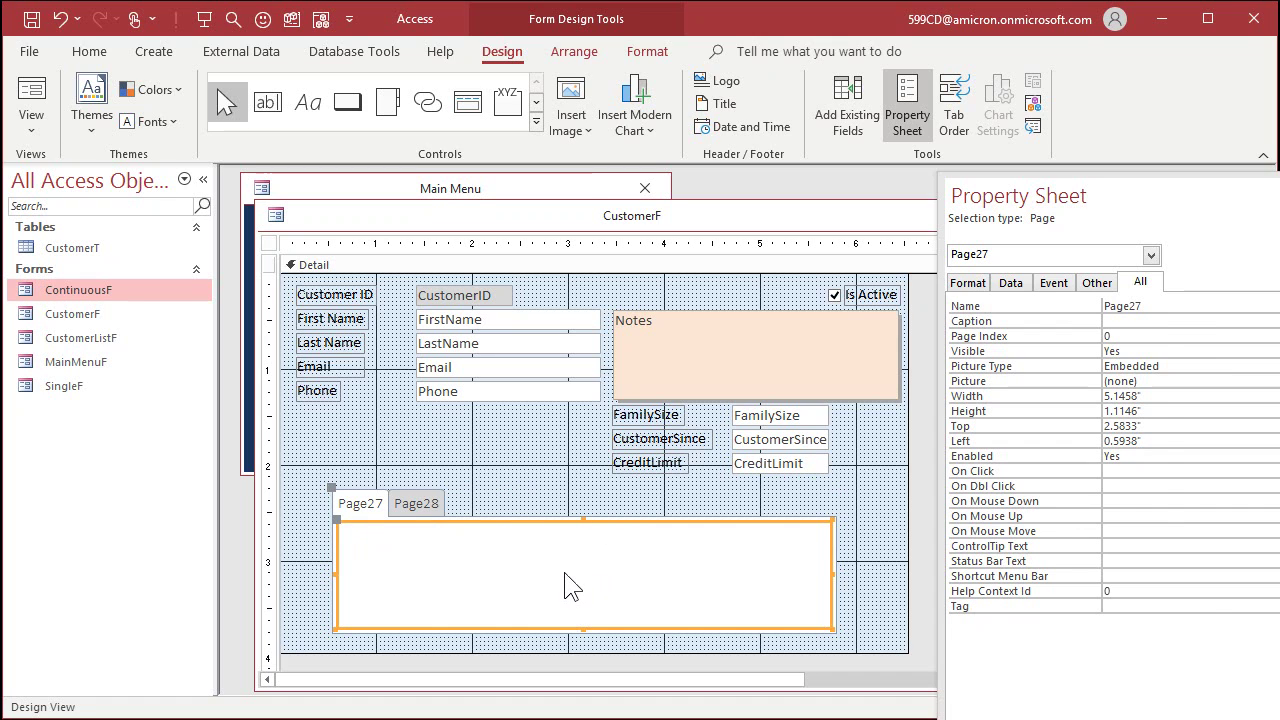
key(ctrl+v)
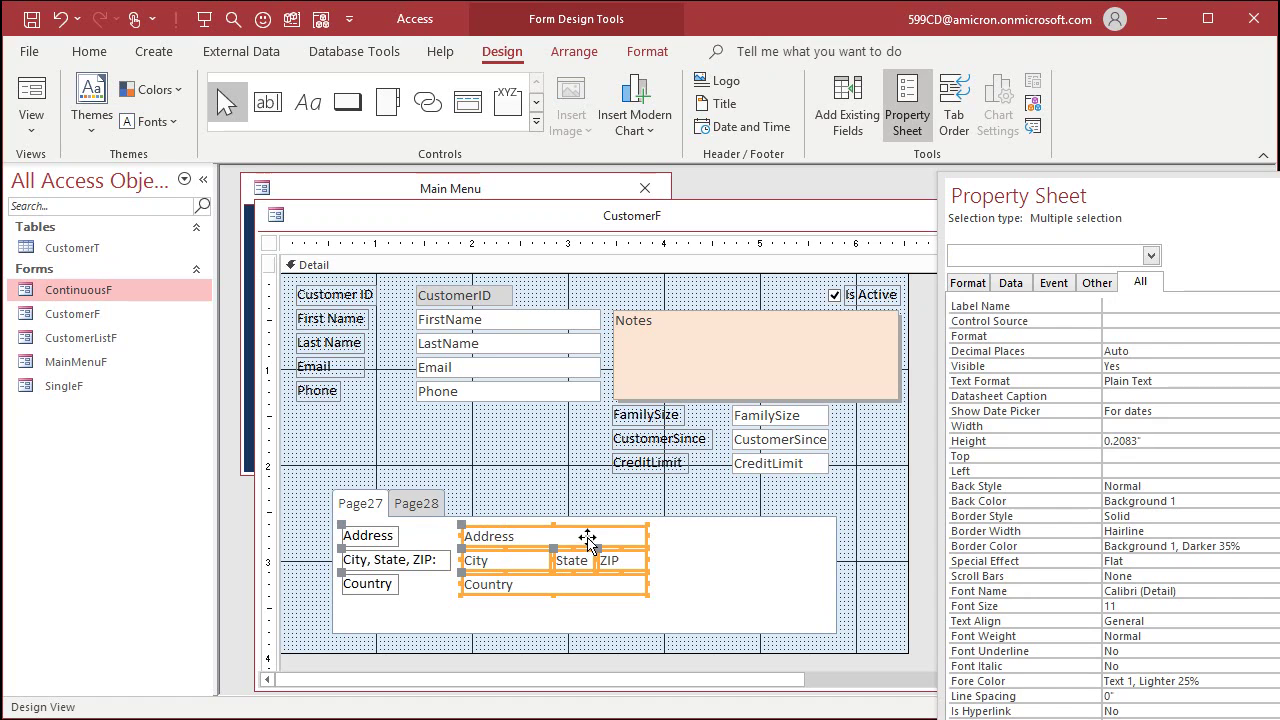
Switch between both tab pages to check their contents, and shift the tab control to about 2.17" top and 0.58" left.
click(365, 505)
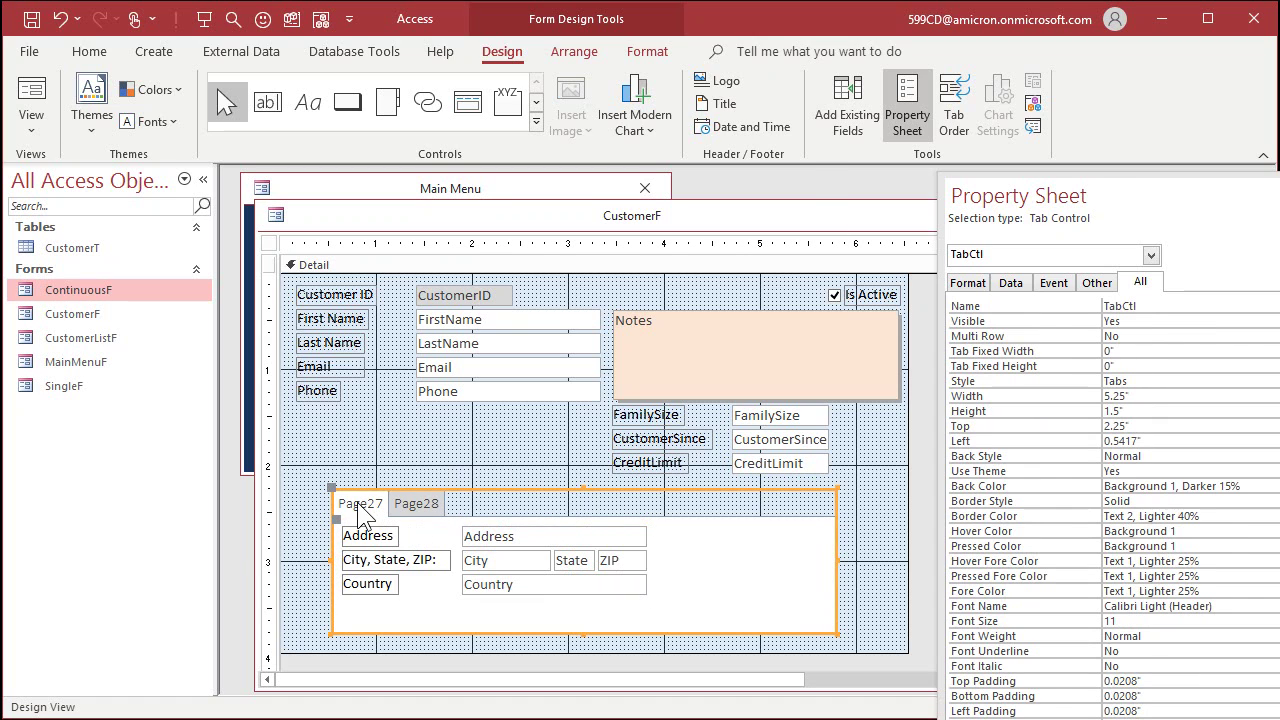
click(414, 495)
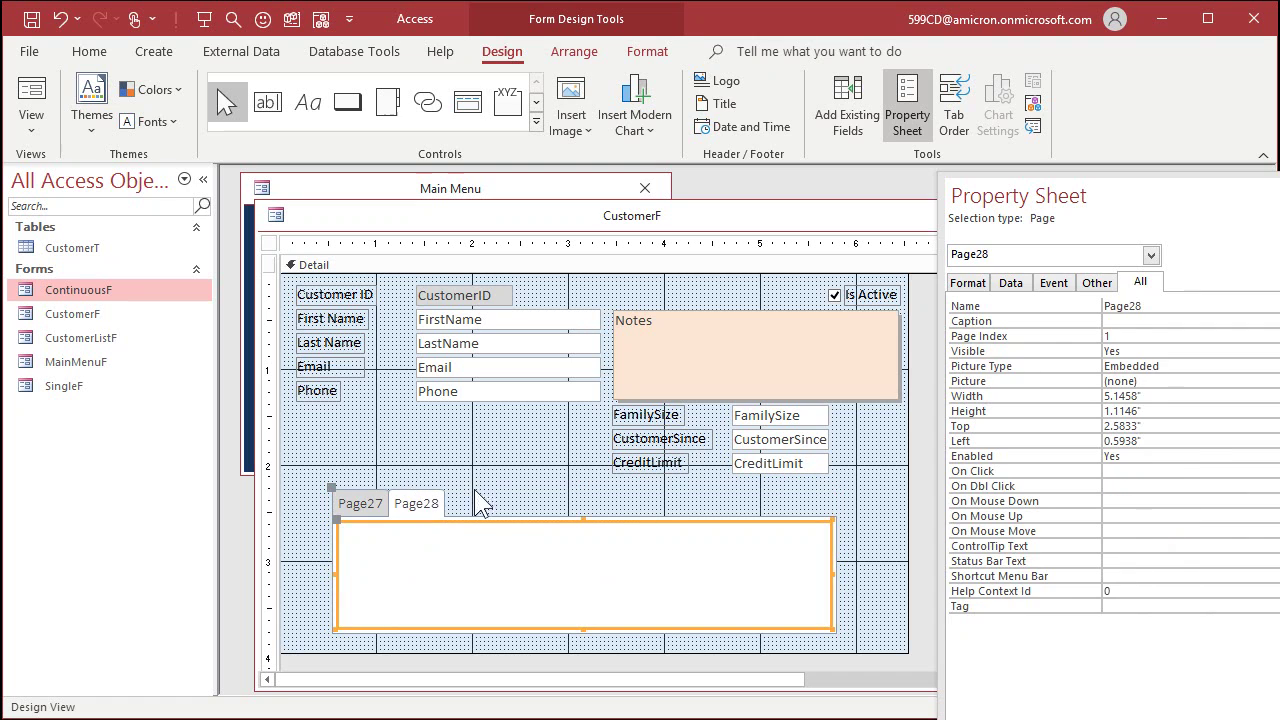
click(363, 505)
drag(414, 522, 416, 514)
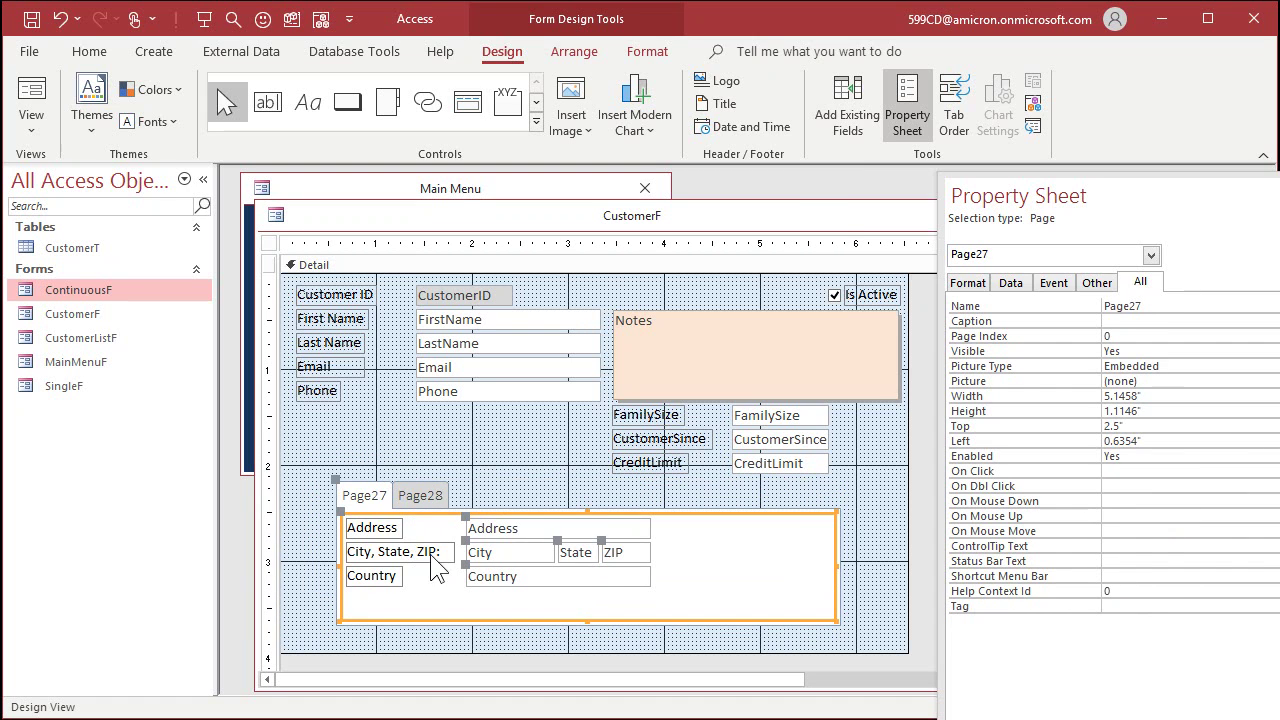
Try to move the existing Phone field directly onto the first tab page, and undo the move.
key(Tab)
drag(530, 400, 718, 568)
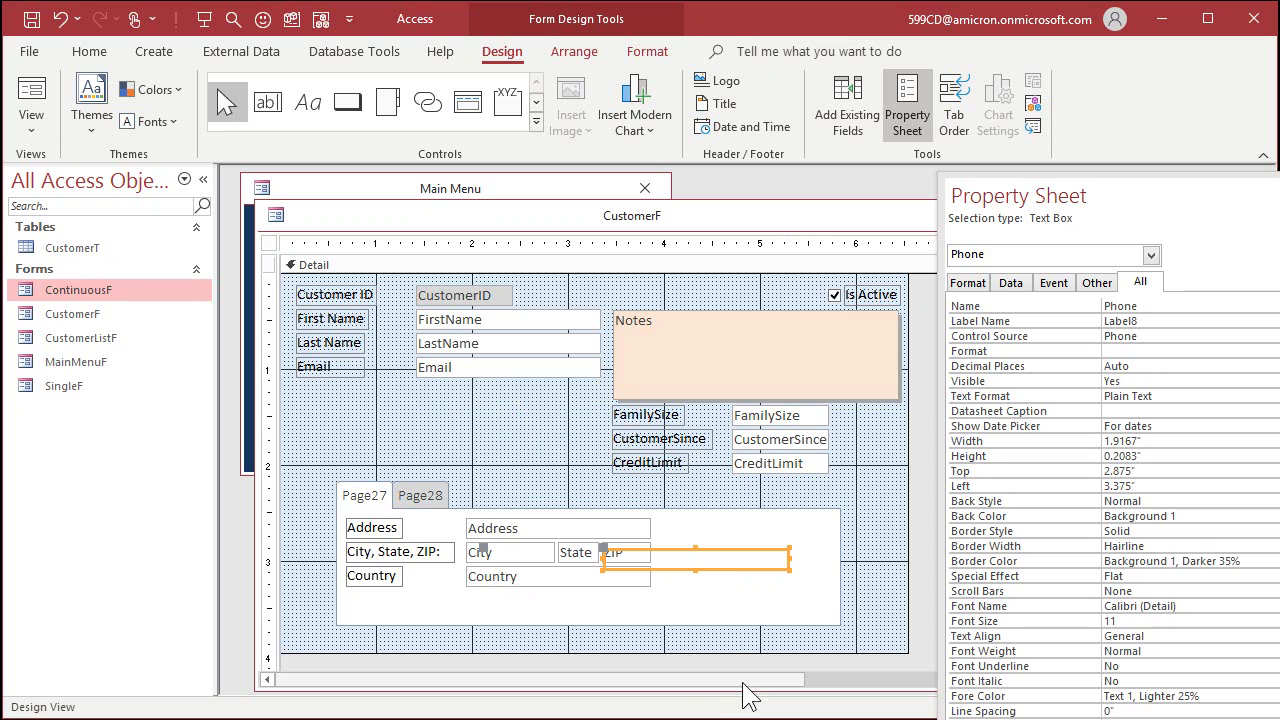
click(666, 508)
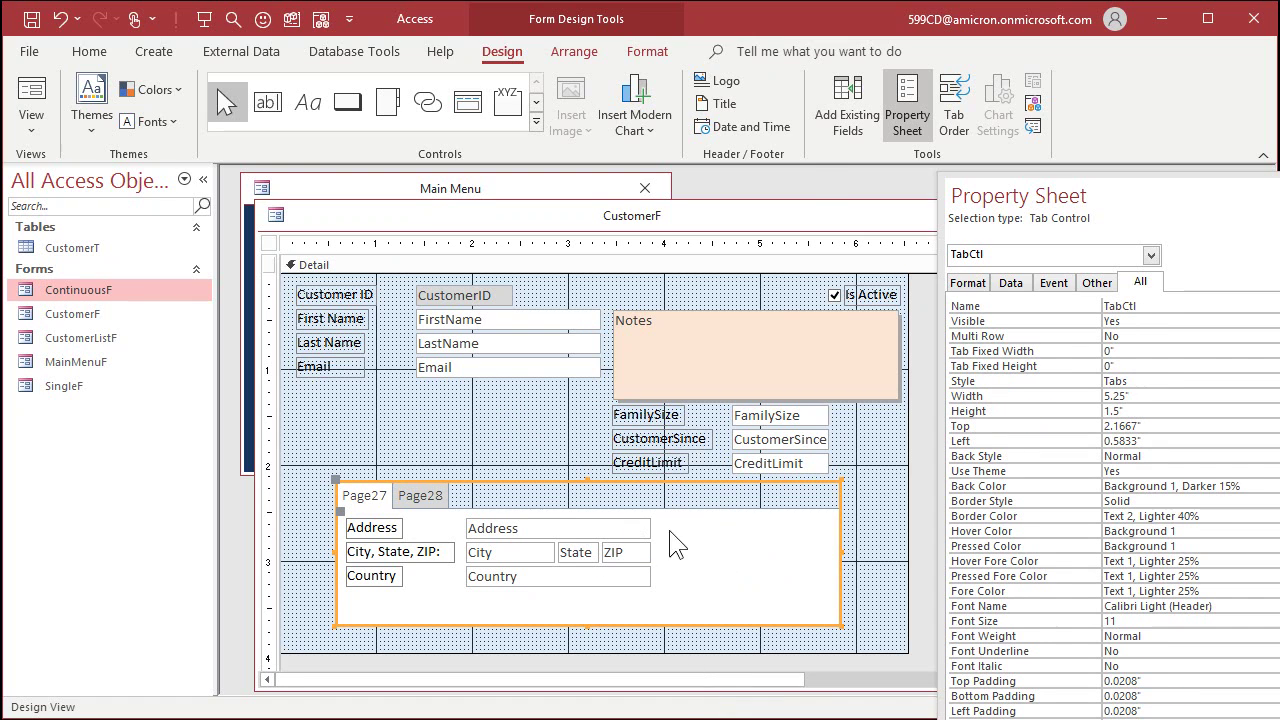
key(ctrl+z)
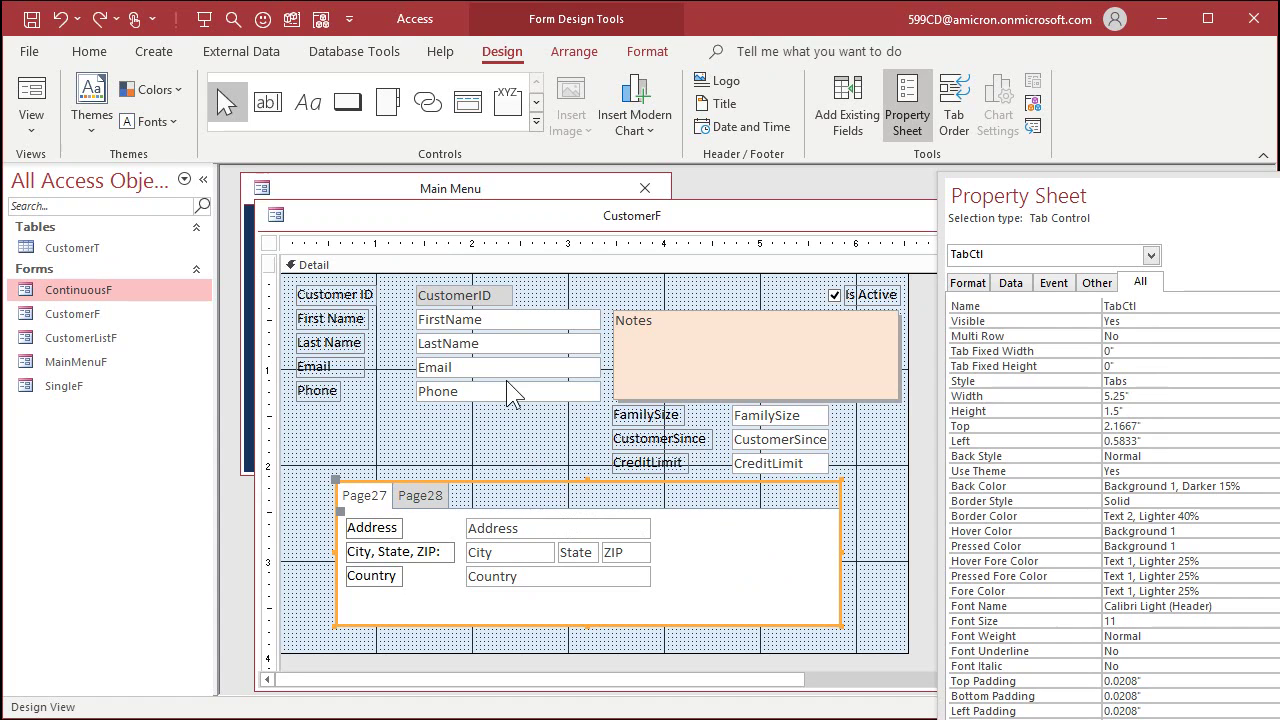
click(513, 437)
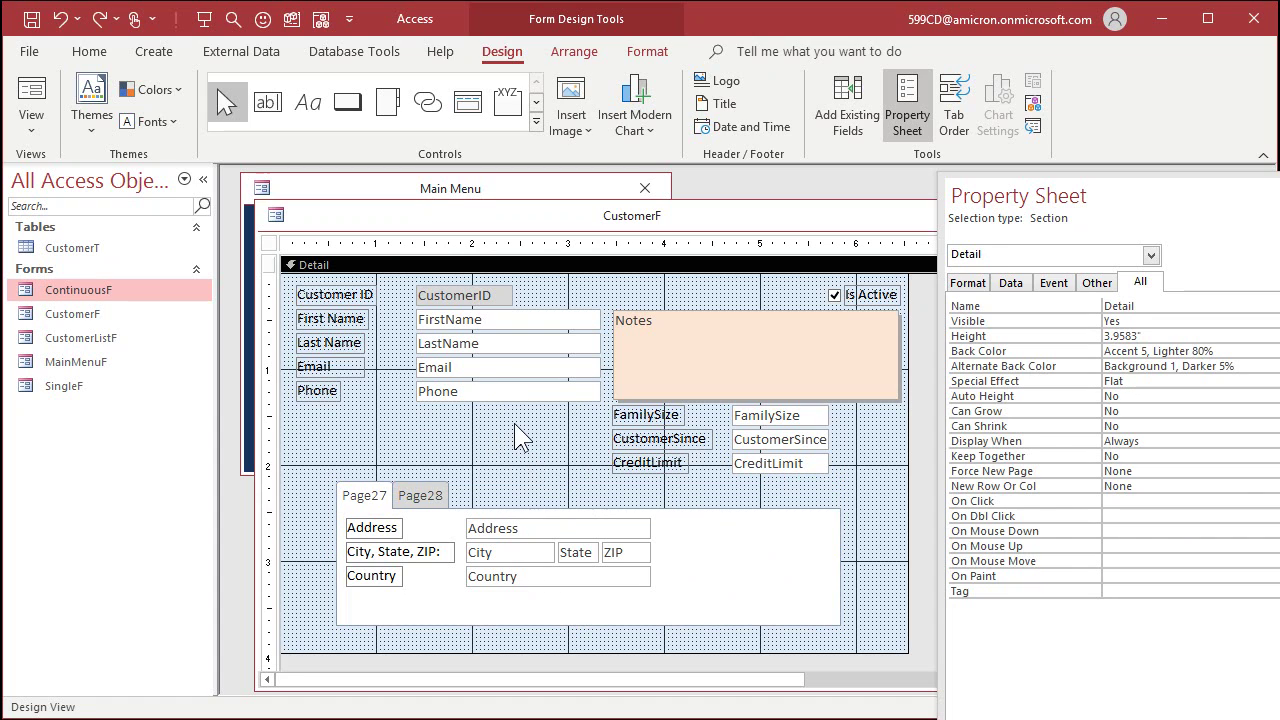
Place an Email field from the list of existing fields on the first tab page, delete it, and close the list.
click(849, 106)
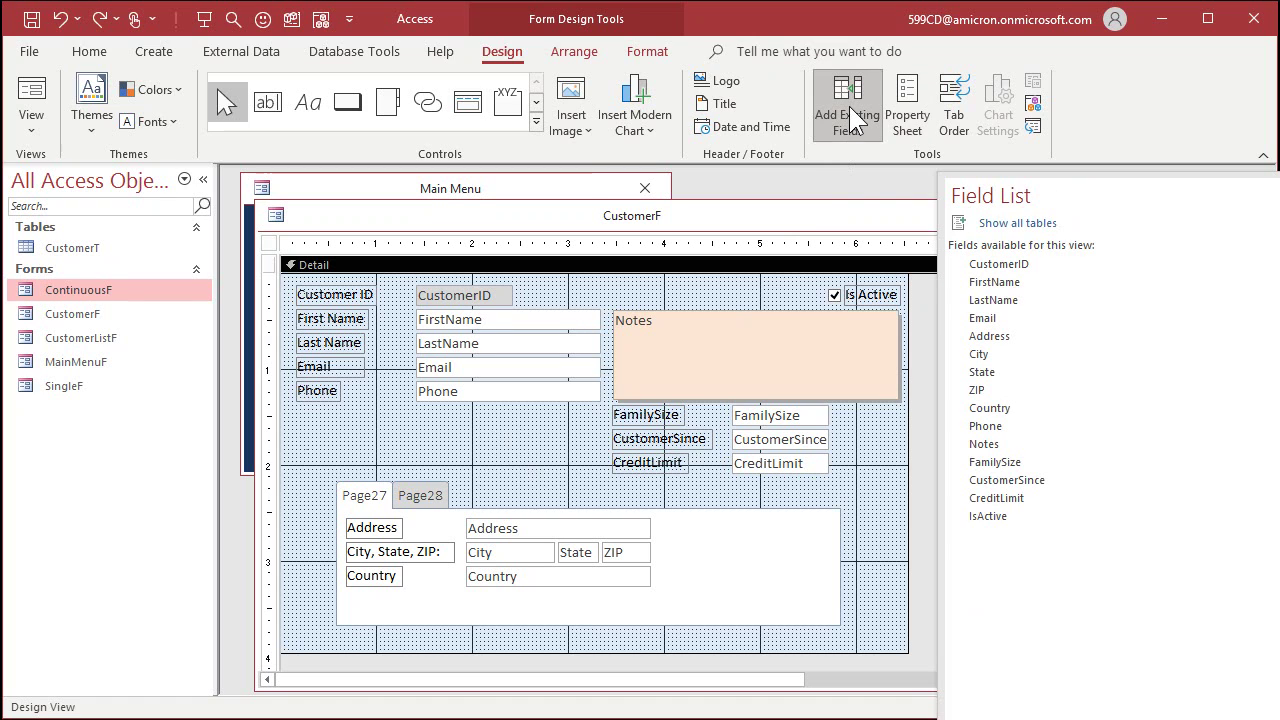
drag(1009, 312, 687, 578)
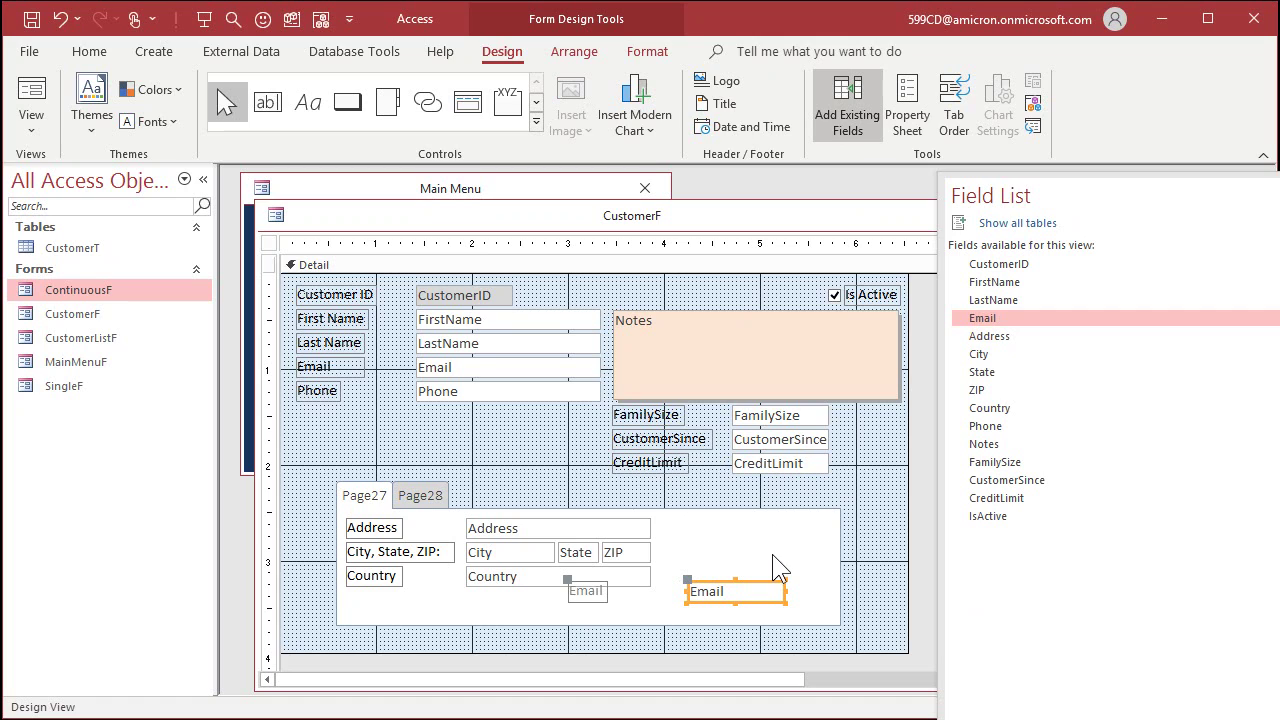
key(Delete)
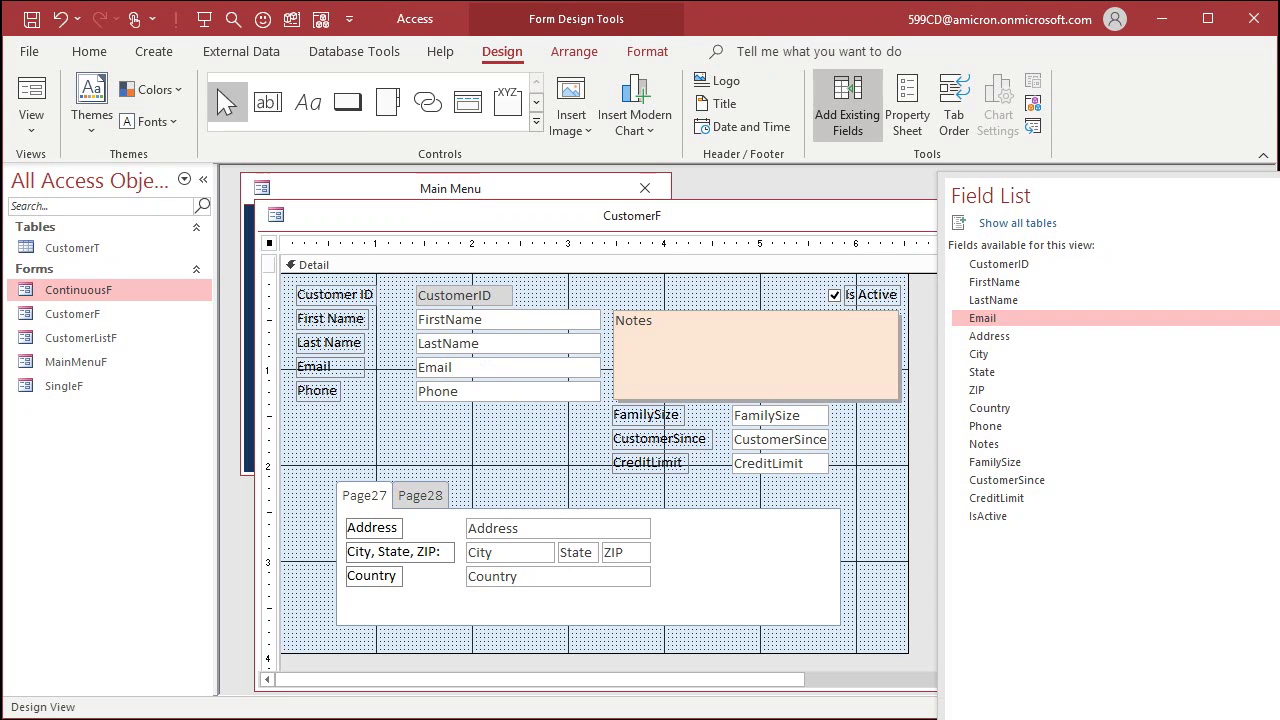
key(alt+F8)
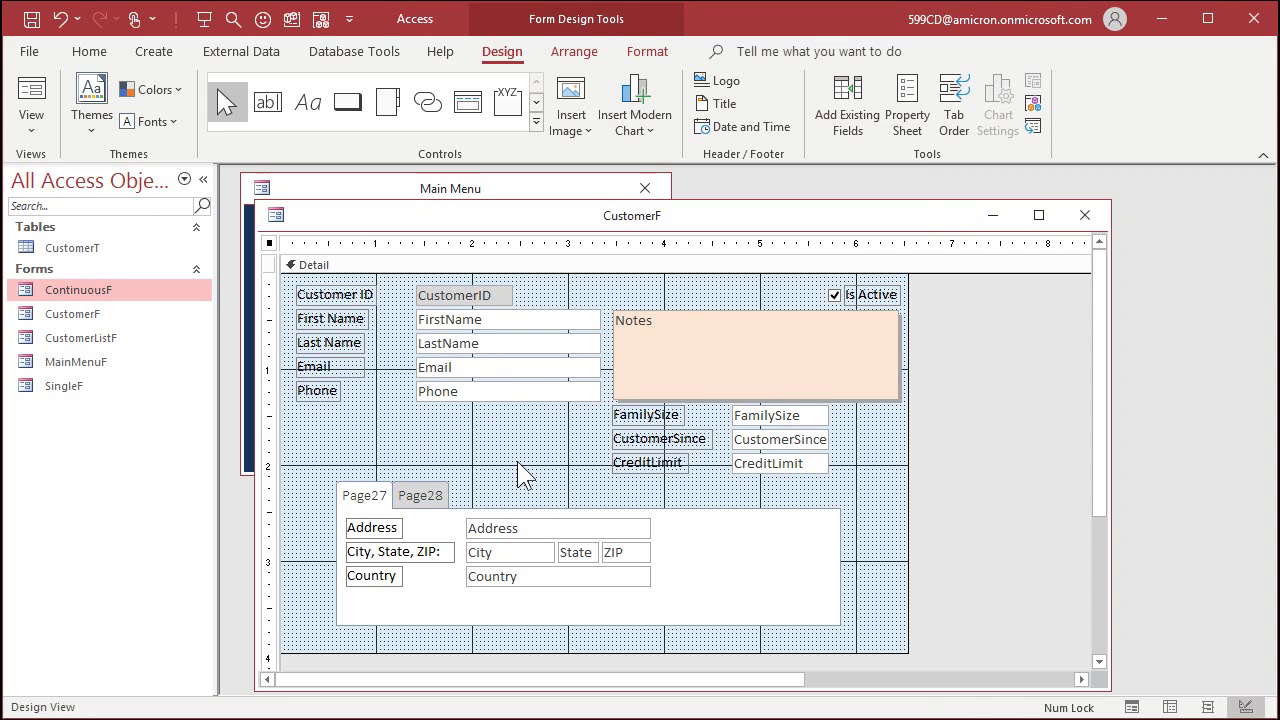
Open the properties of the first tab page and name the page AddressInfo.
click(367, 497)
click(367, 497)
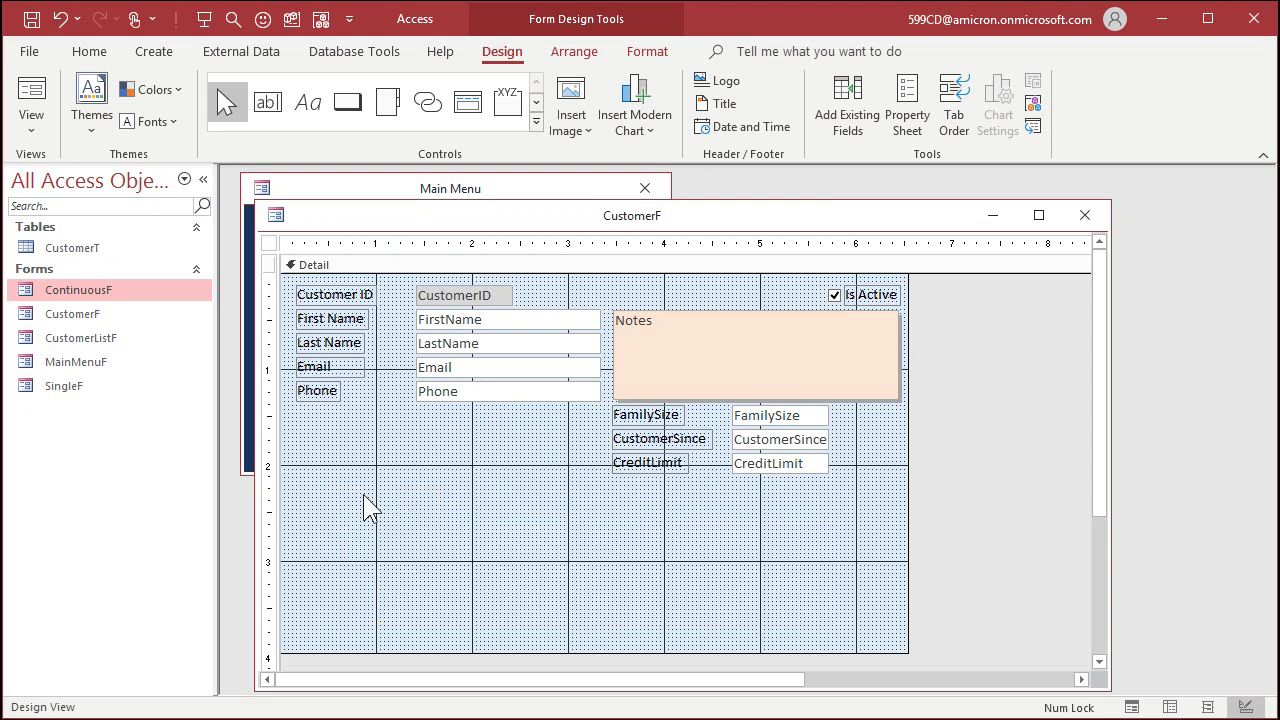
right_click(368, 500)
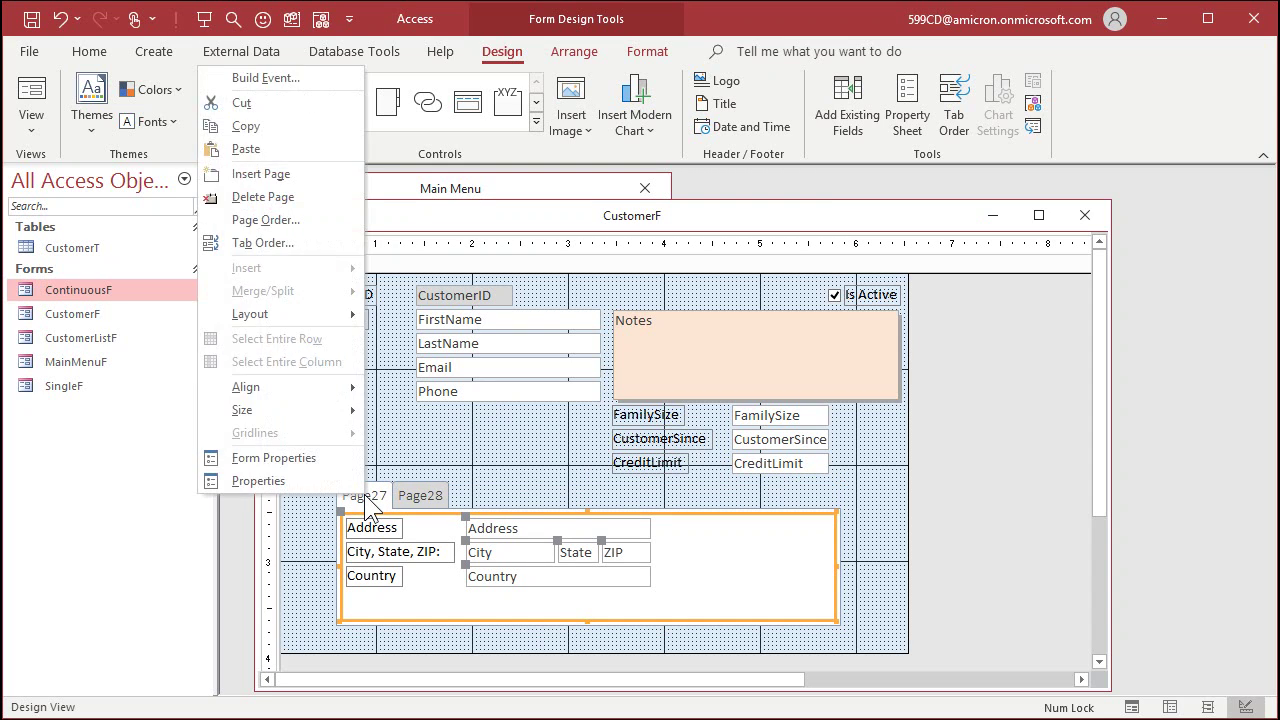
click(329, 484)
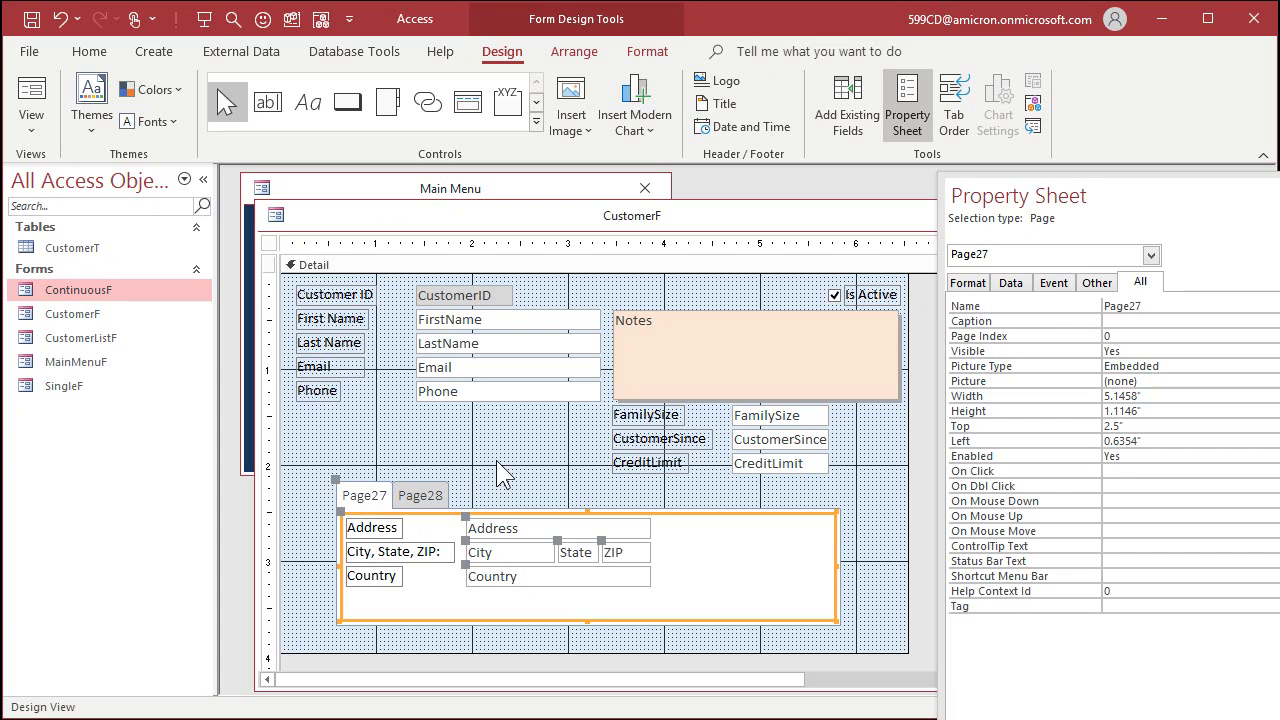
click(1072, 350)
key(Up)
key(Up)
key(Up)
text(AddressInfo)
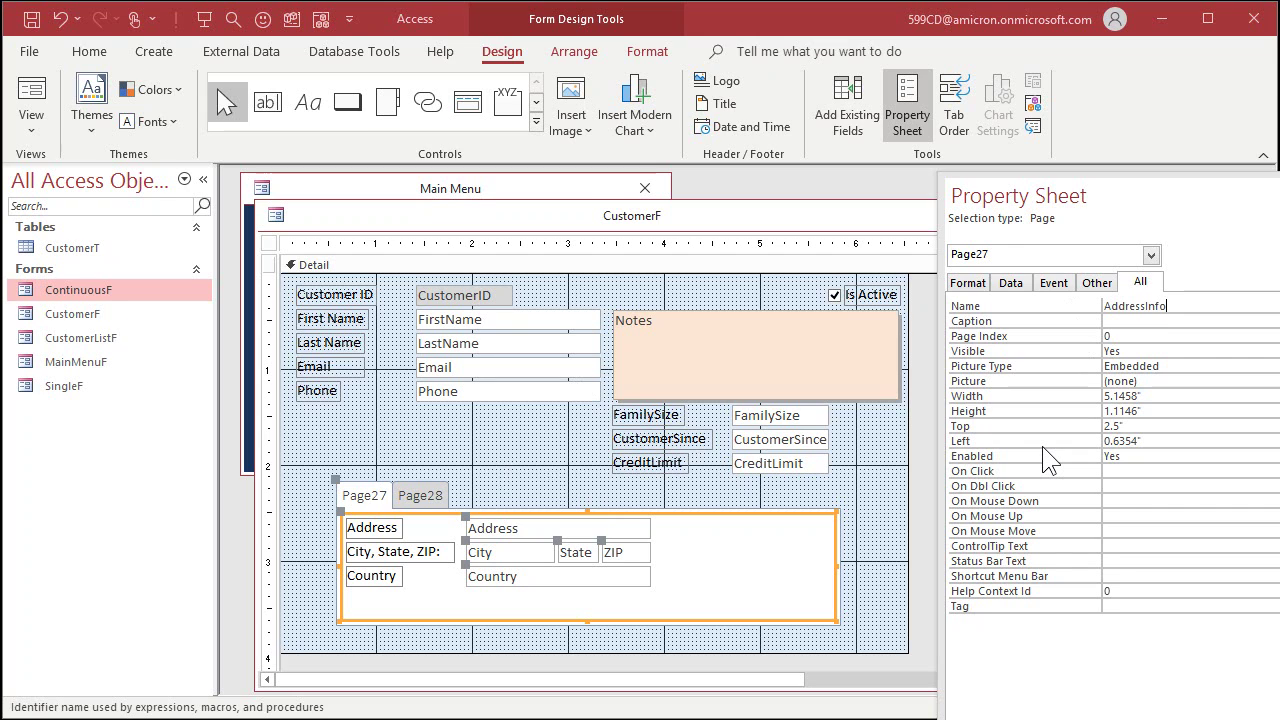
key(Return)
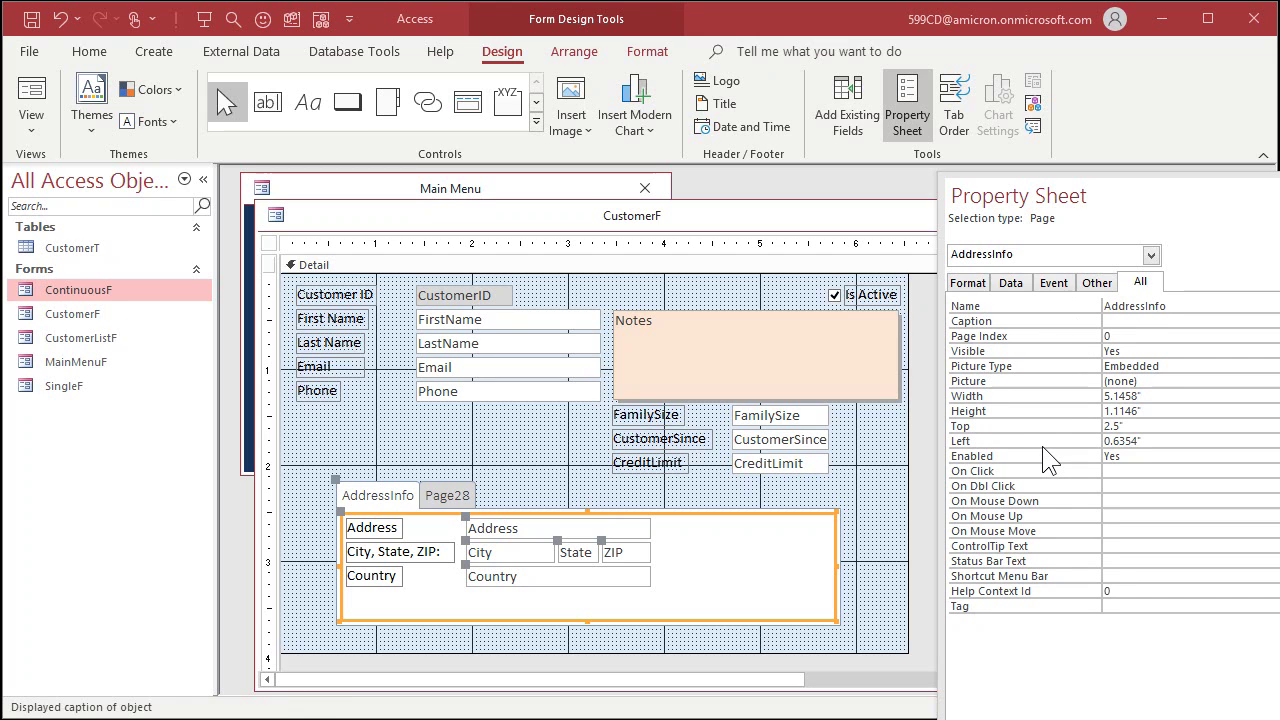
Change the first tab page's name to AddressTab and set its caption to Address.
click(1181, 304)
key(BackSpace)
key(BackSpace)
key(BackSpace)
key(BackSpace)
text(Tab)
key(Return)
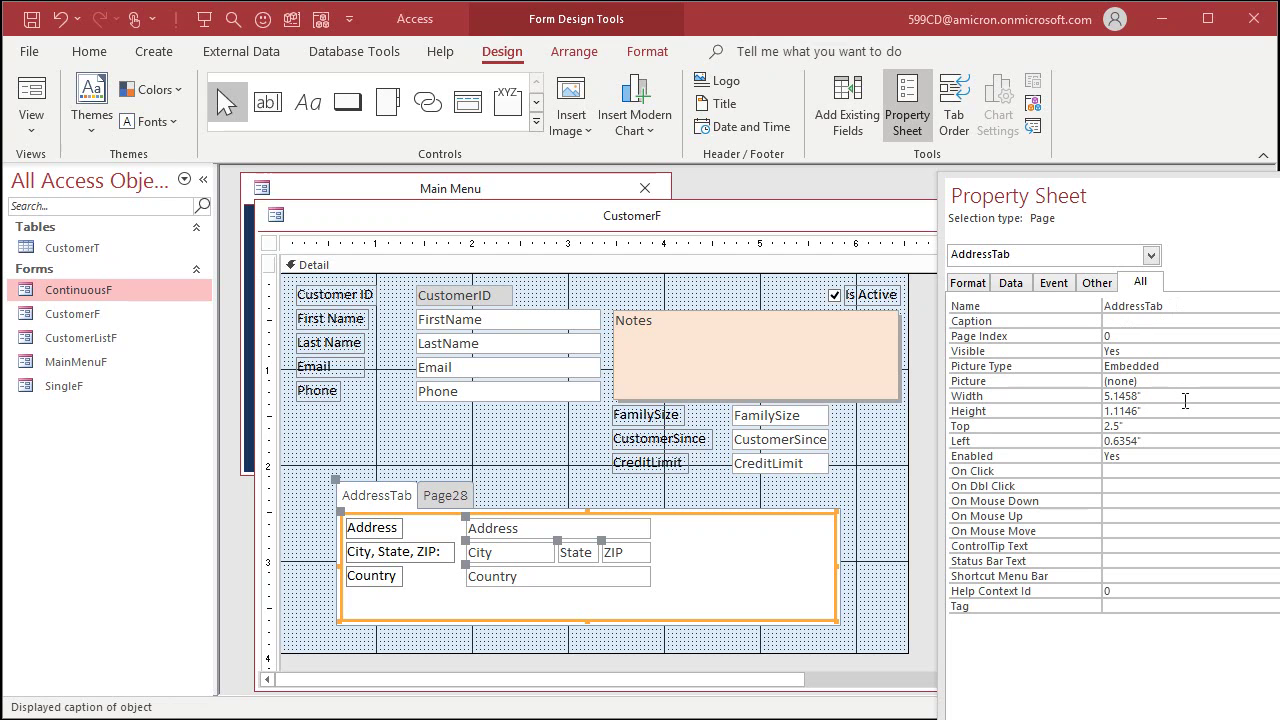
text(Address)
key(Return)
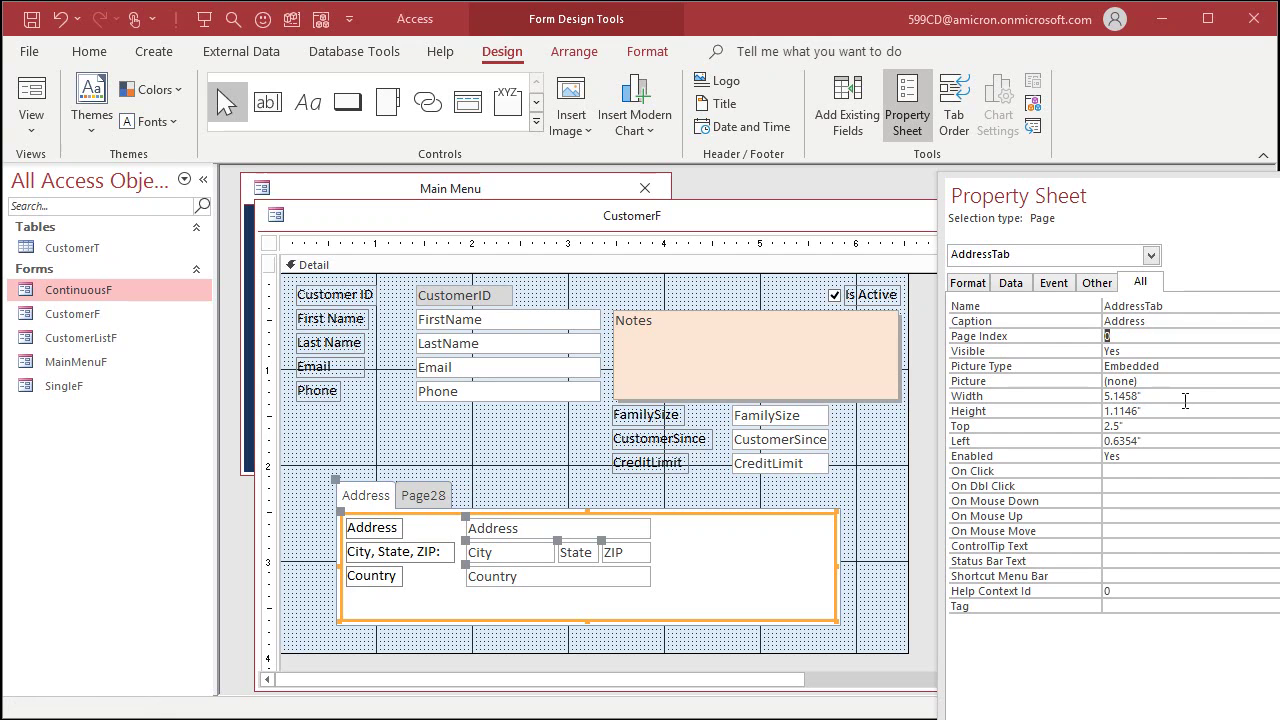
Name the second tab page MoreInfoTab and set its caption to More Info.
click(423, 498)
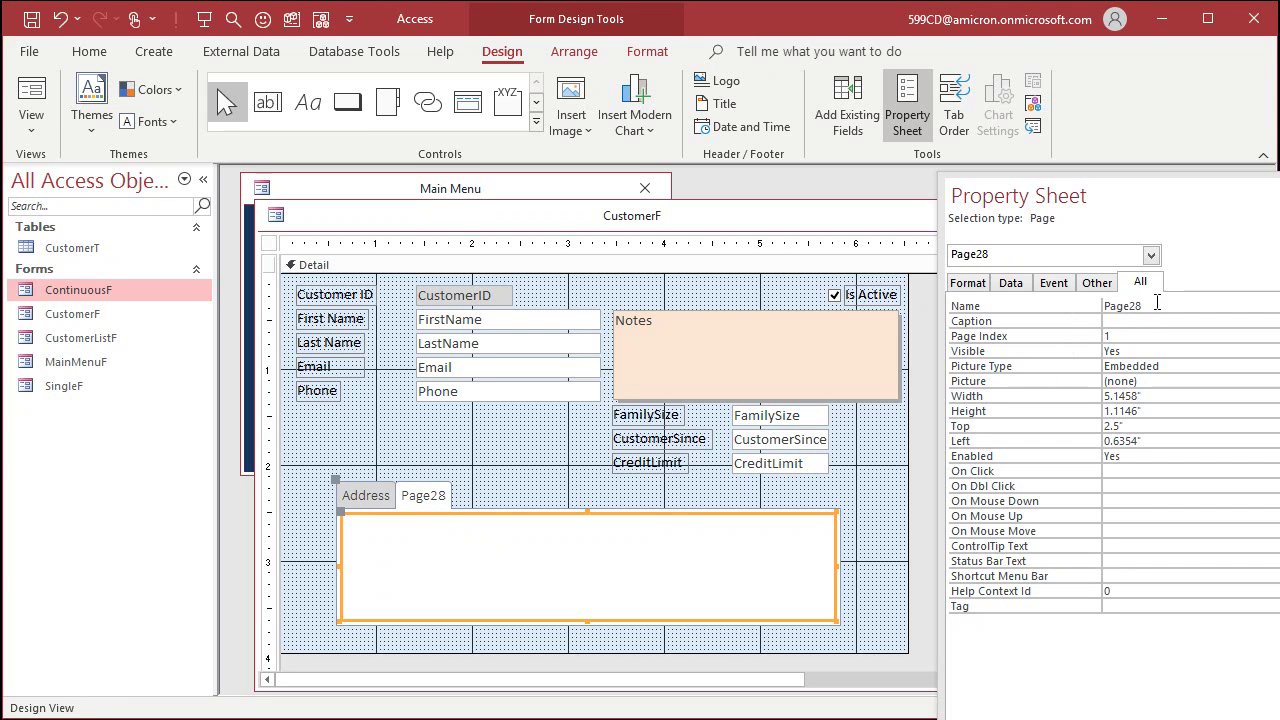
click(1063, 310)
text(MoreInfoTab)
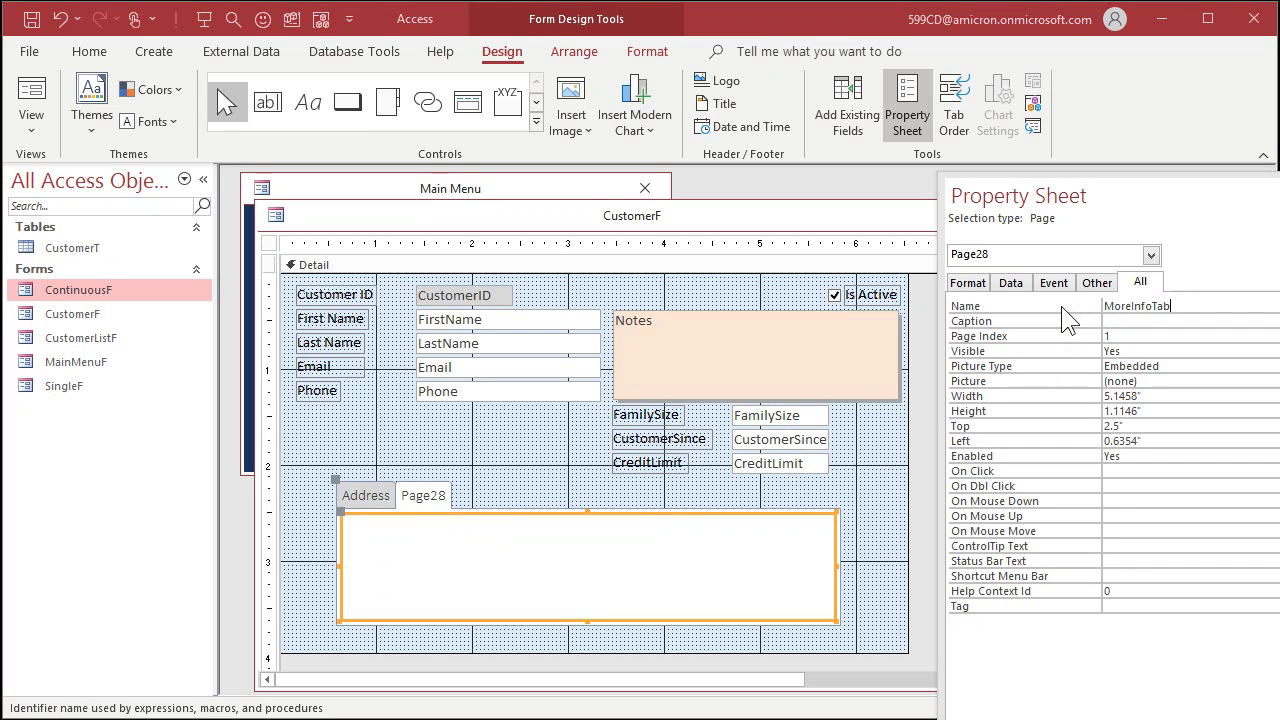
key(Tab)
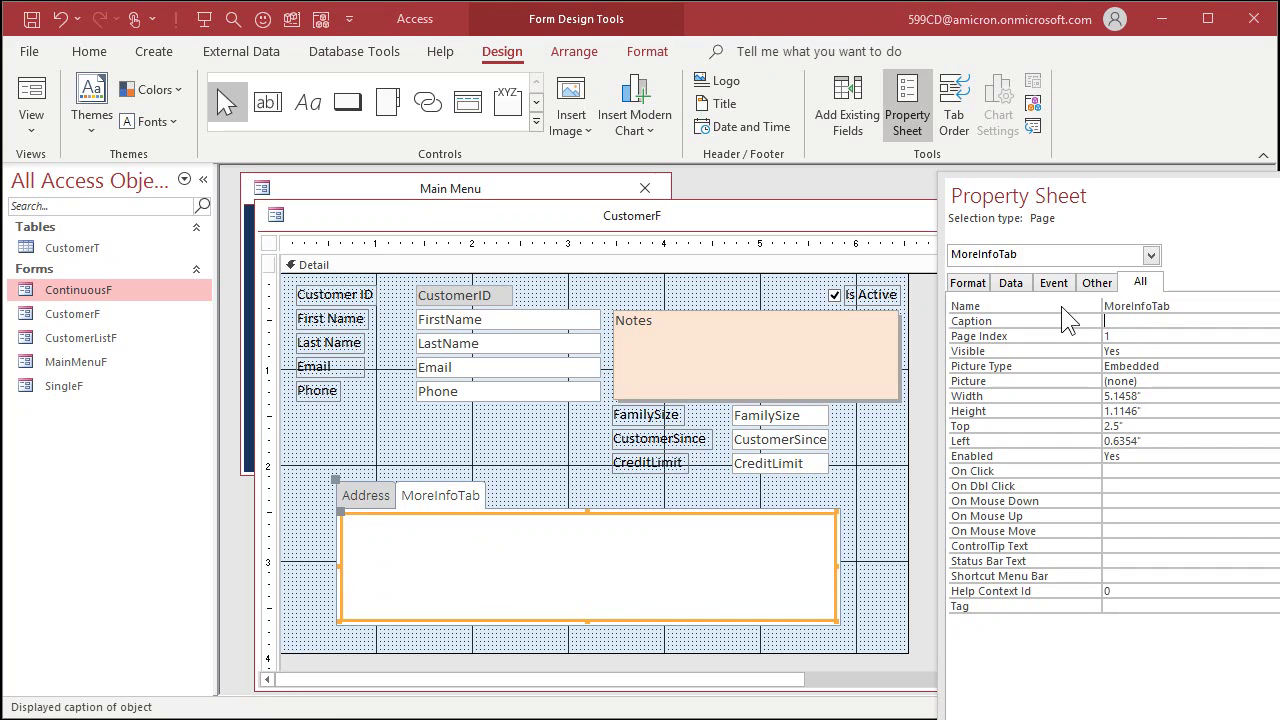
text(More Info)
key(Tab)
Cut the FamilySize, CustomerSince and CreditLimit fields with their labels and paste them onto the More Info page, near its upper-left corner.
click(594, 410)
drag(594, 410, 858, 475)
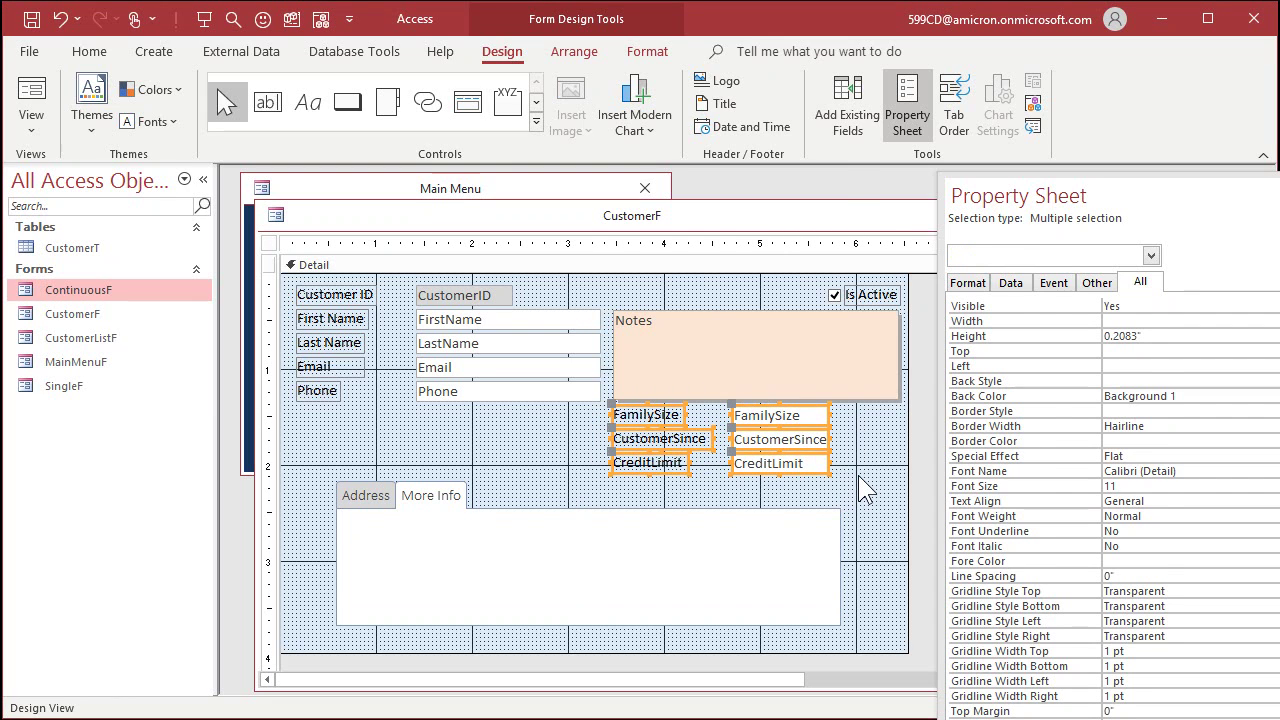
key(Delete)
click(461, 553)
click(530, 570)
click(528, 512)
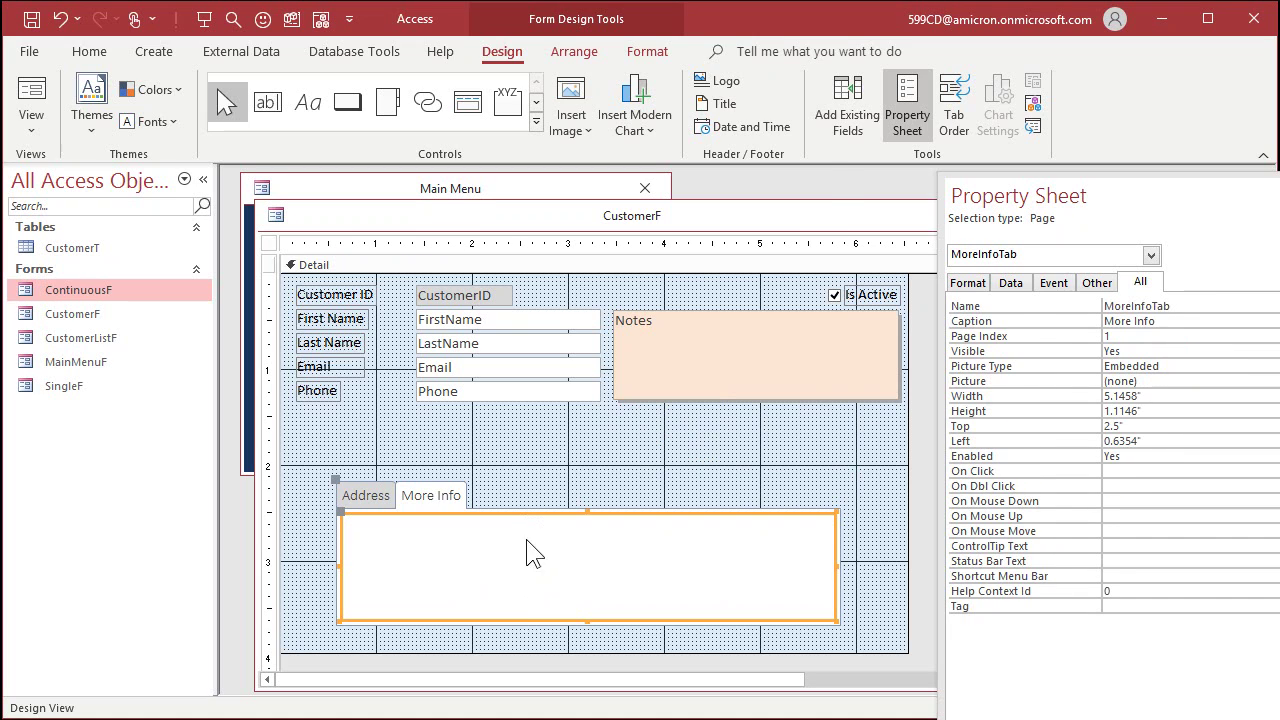
click(517, 590)
click(517, 512)
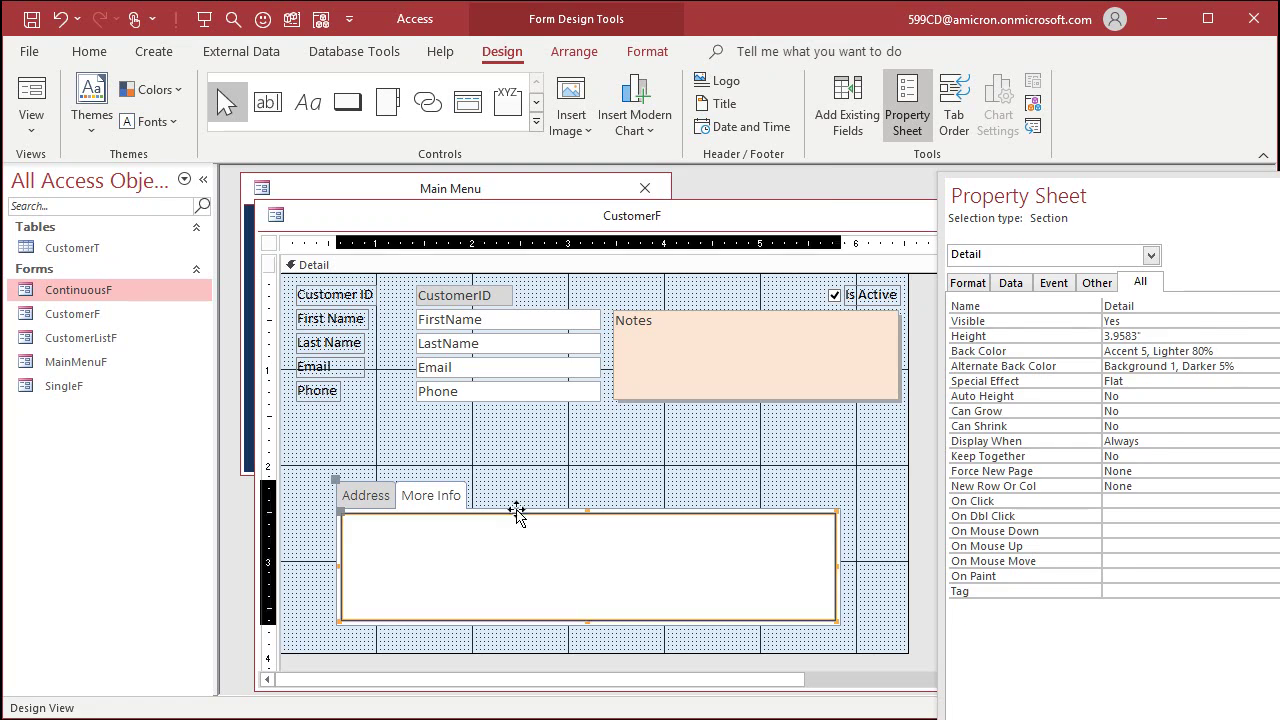
key(ctrl+z)
drag(551, 535, 571, 546)
drag(560, 545, 544, 541)
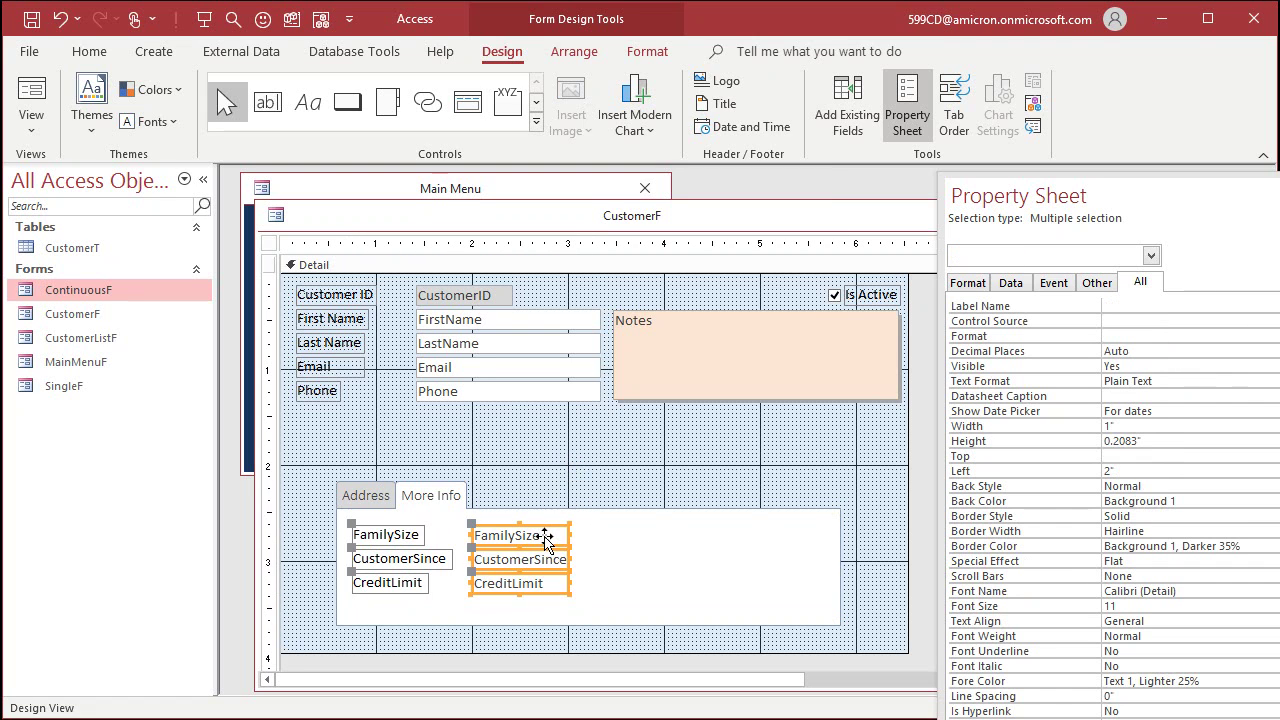
Shift the More Info fields and labels slightly up and left to line up with the Address page's fields, and compare both pages.
click(373, 497)
click(362, 500)
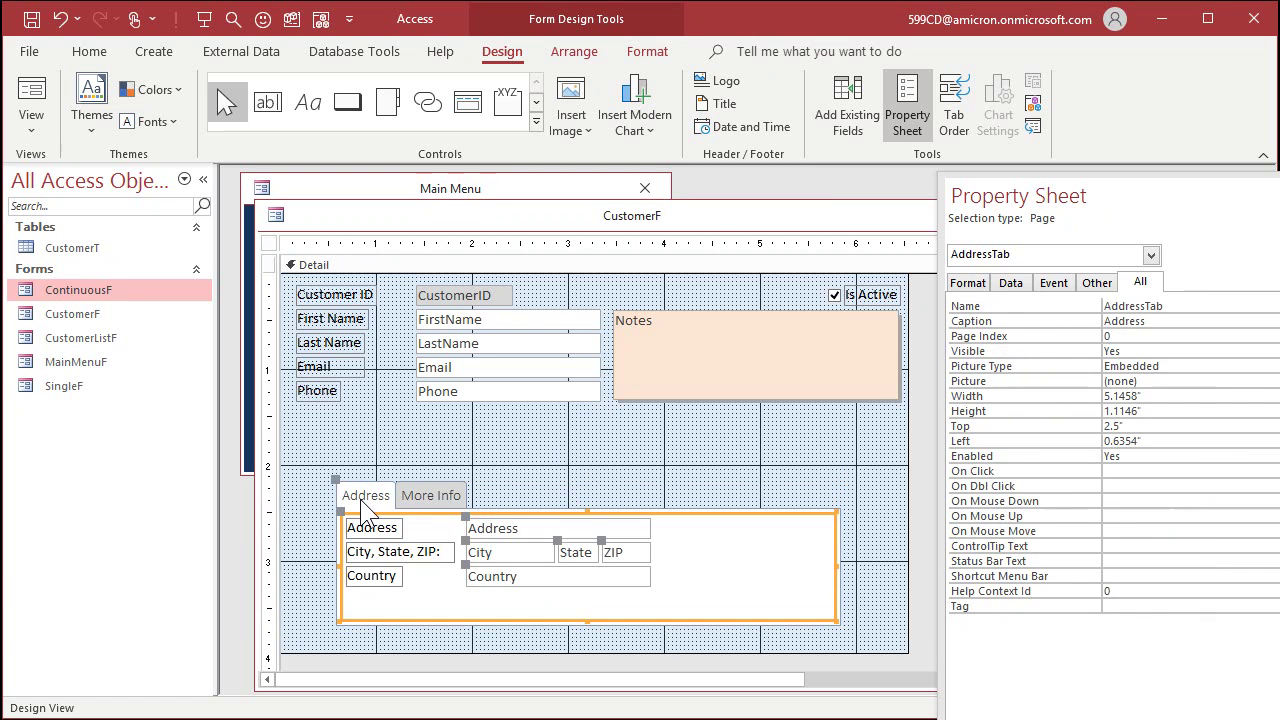
click(420, 494)
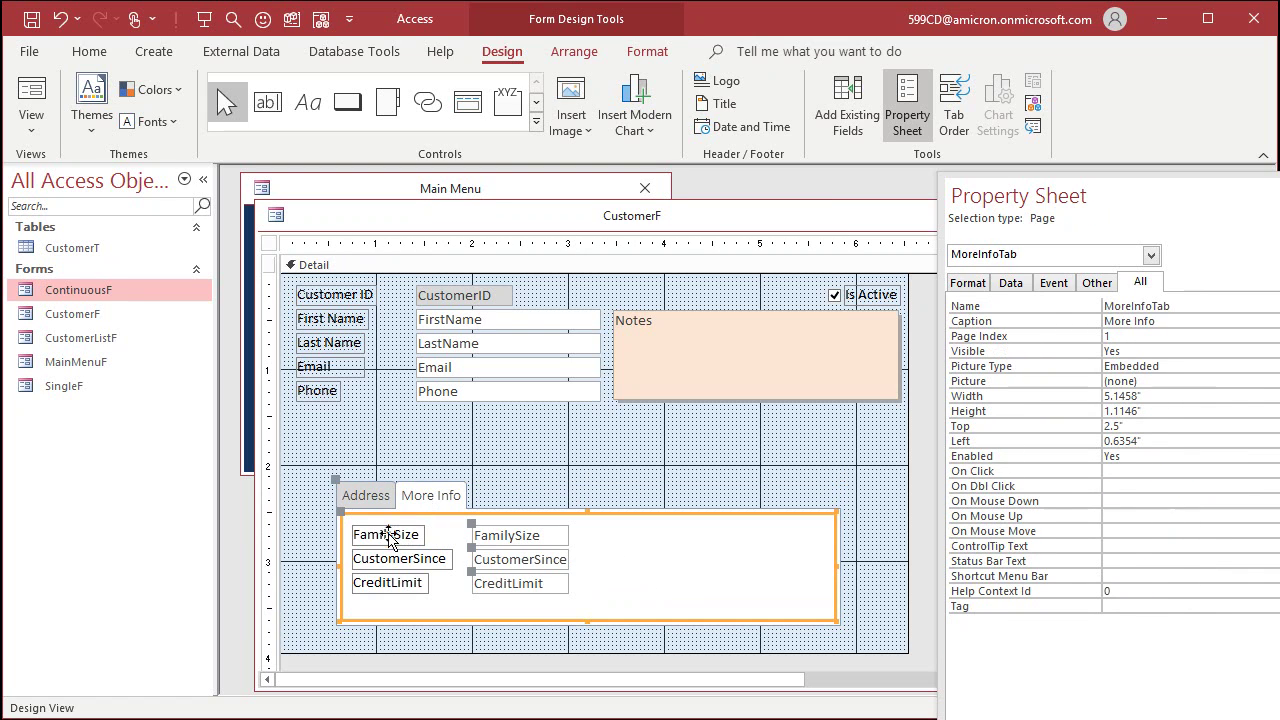
click(398, 536)
drag(593, 536, 389, 586)
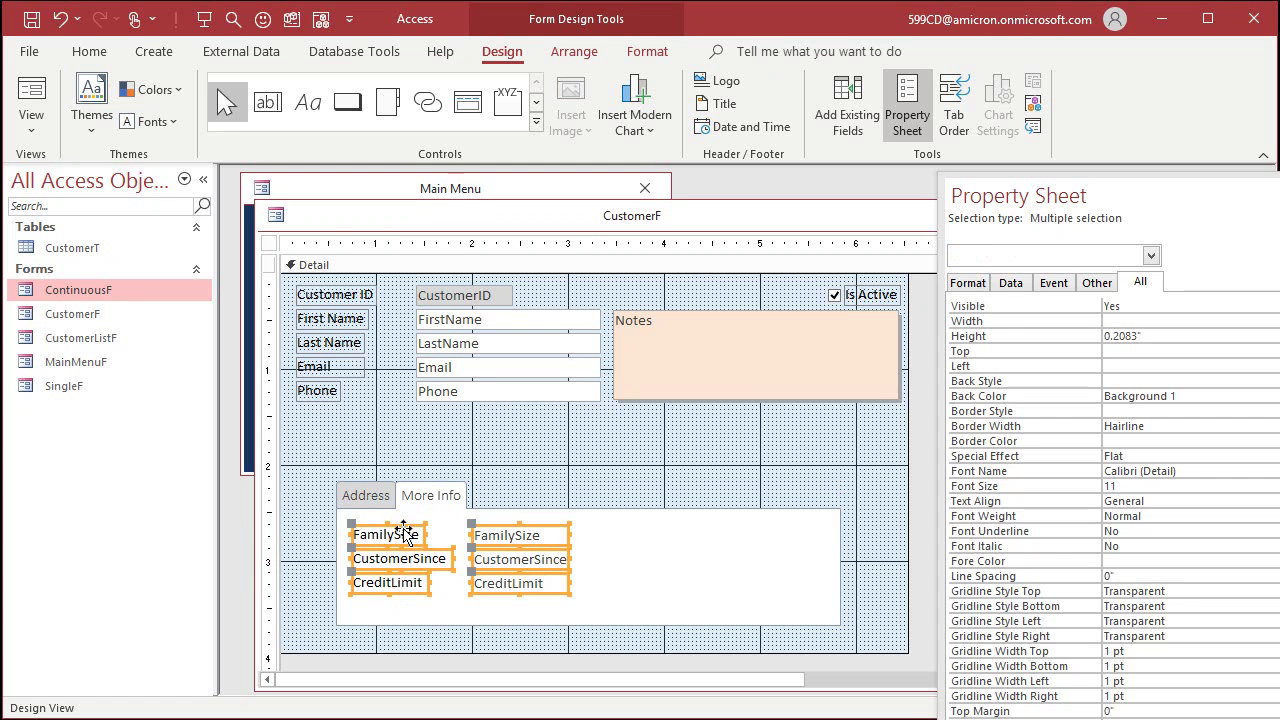
drag(397, 538, 389, 529)
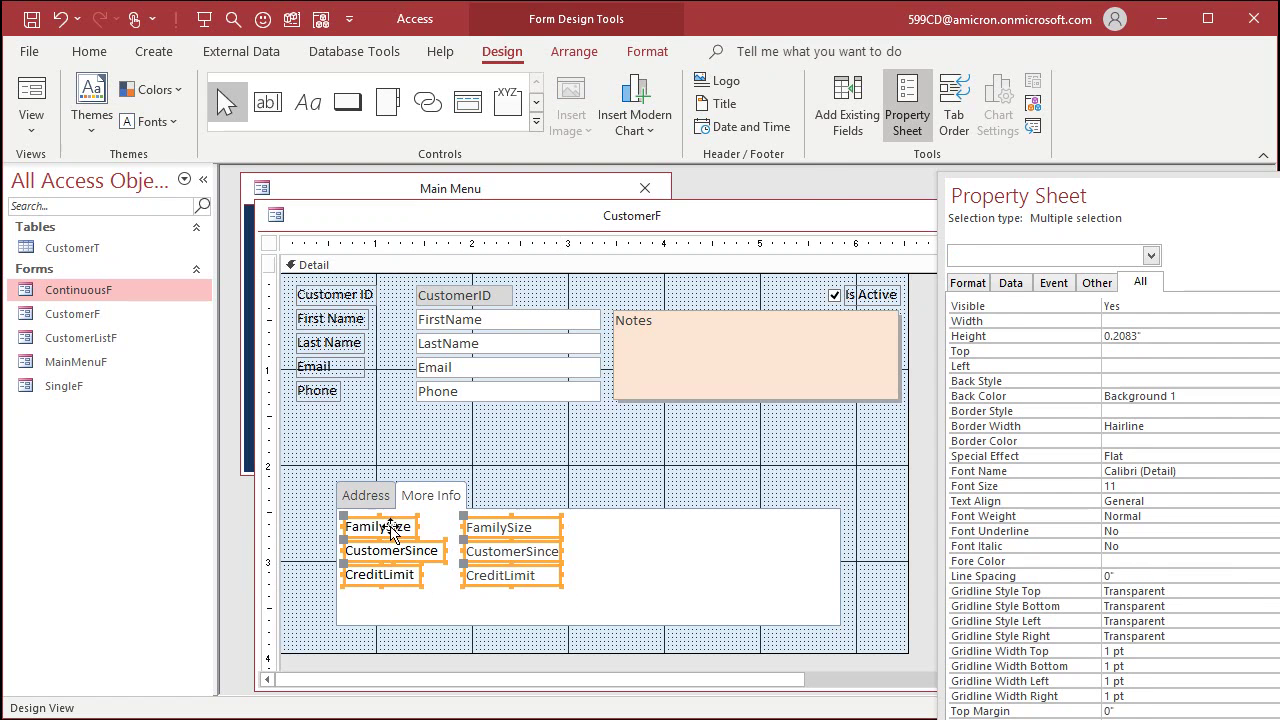
click(388, 508)
click(368, 498)
click(436, 500)
Move the tab control directly below the Phone field, to about 1.46" top and 0.17" left.
click(591, 445)
click(588, 506)
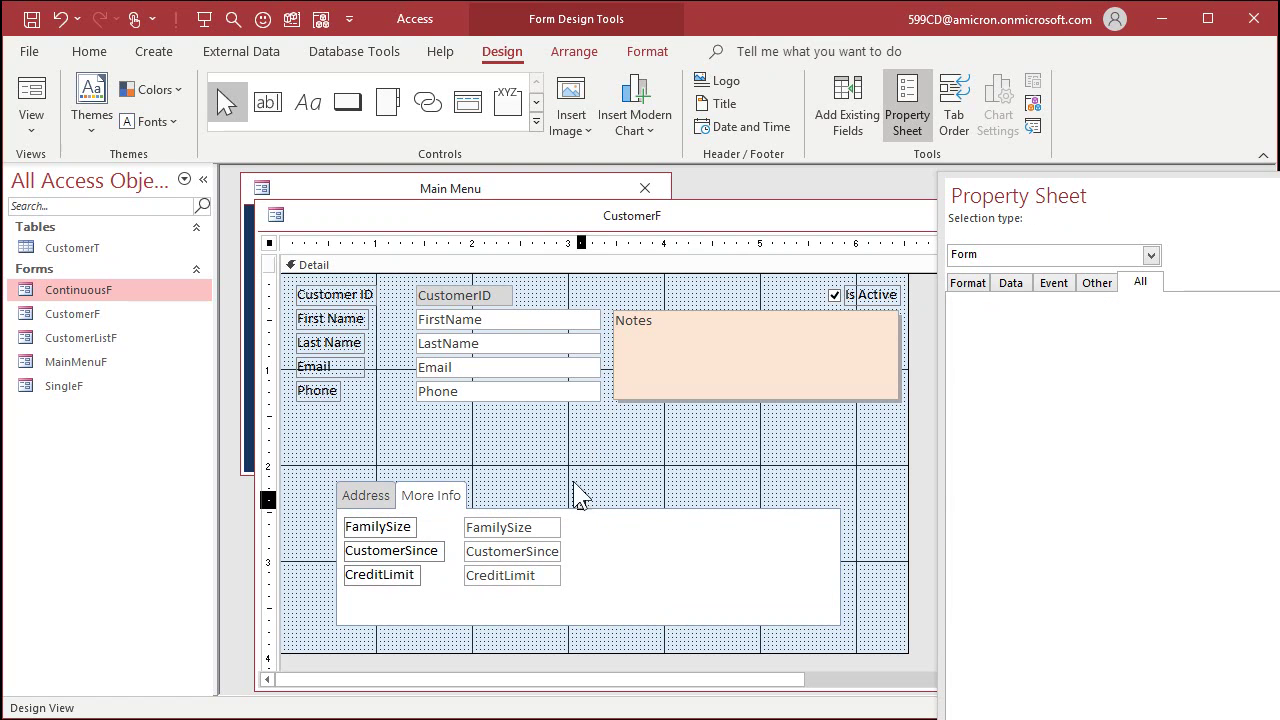
drag(528, 484, 488, 416)
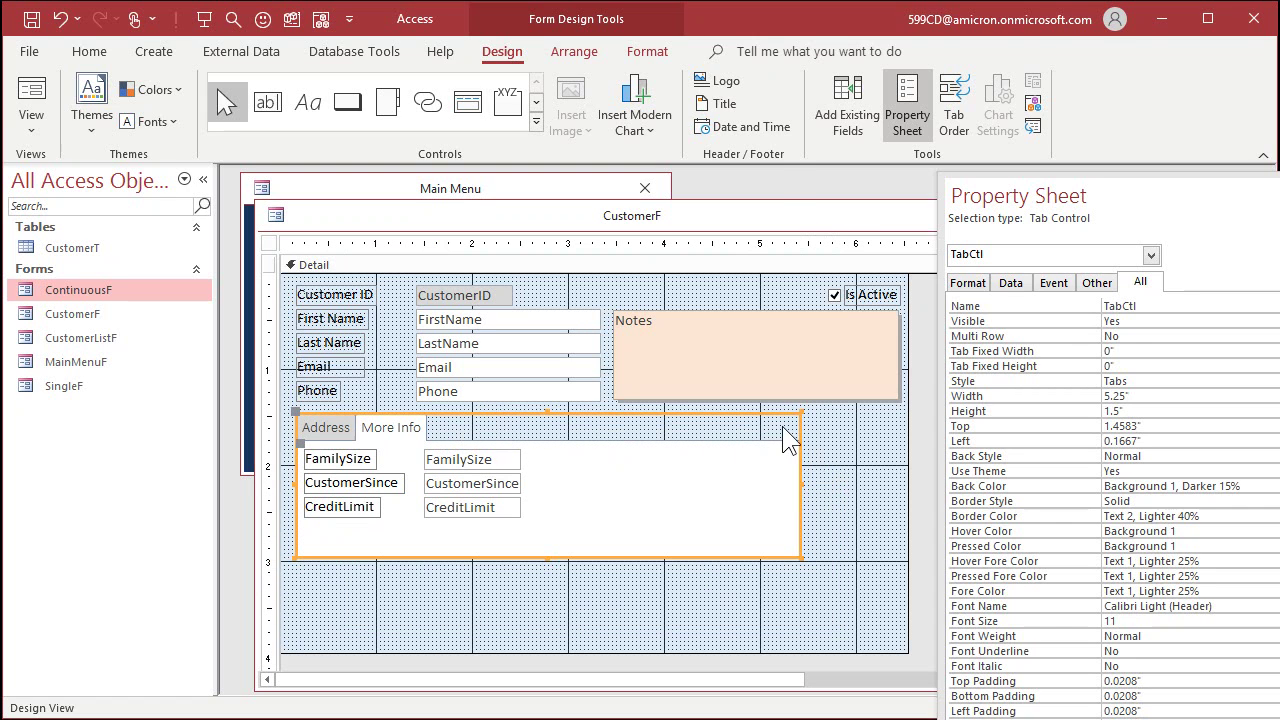
click(848, 502)
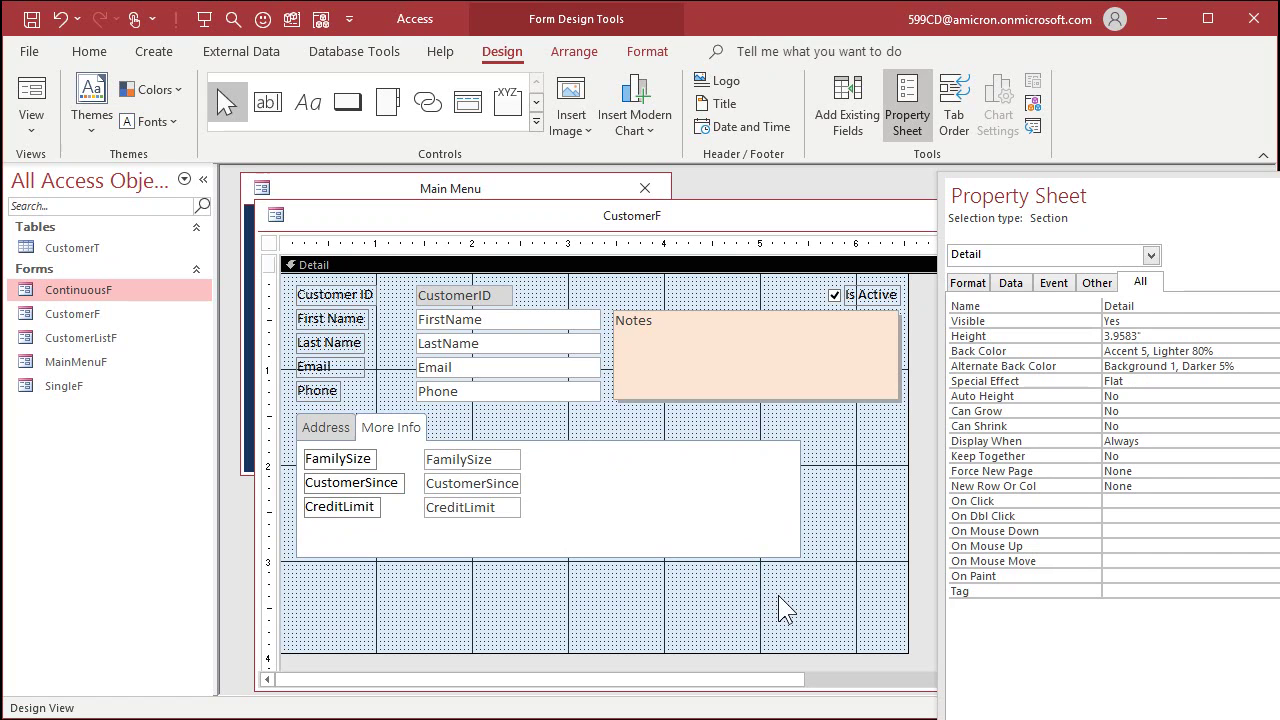
Set the tab control's Back Color to light purple #BFB2CF and switch between both pages to check it.
click(534, 430)
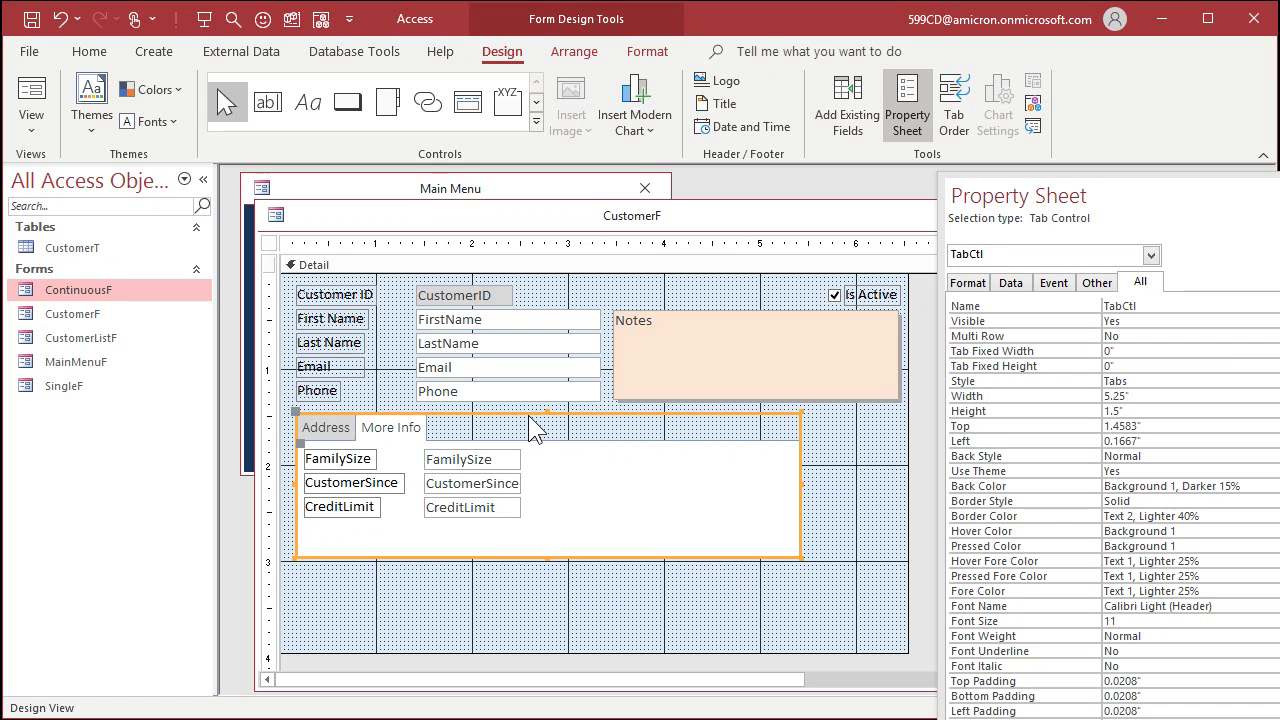
drag(1157, 191, 1066, 188)
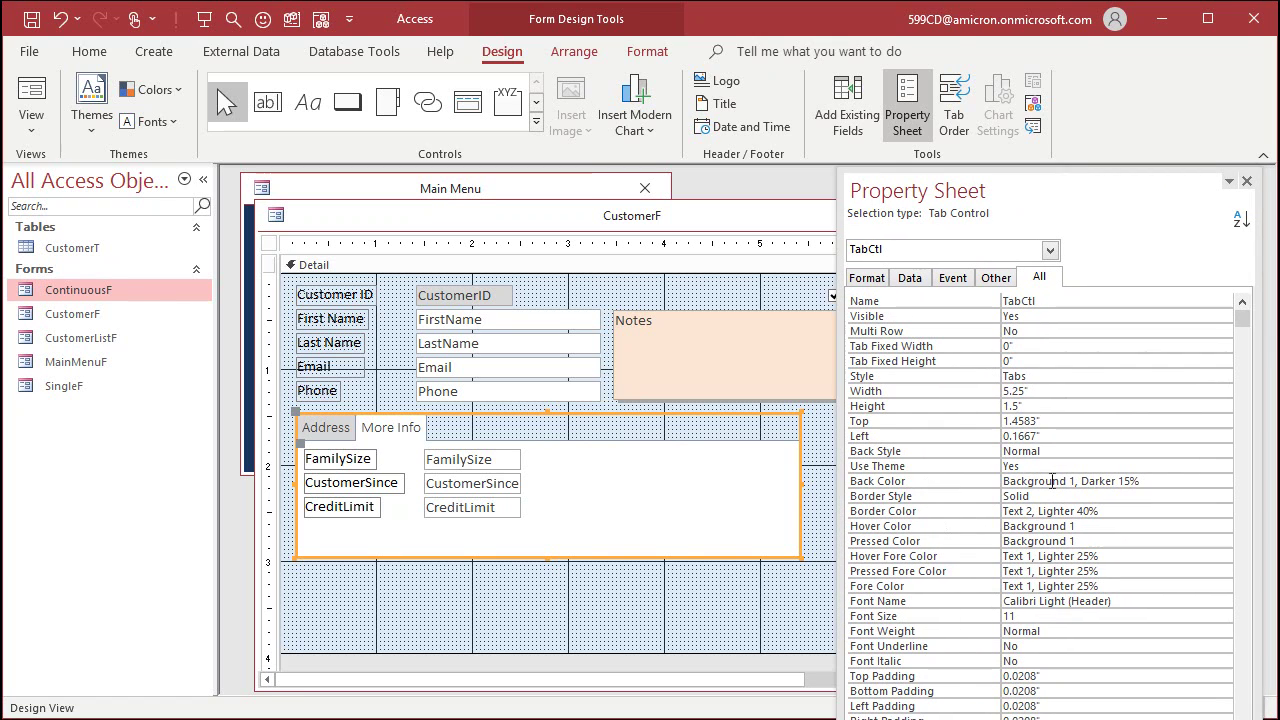
click(1052, 481)
click(1224, 481)
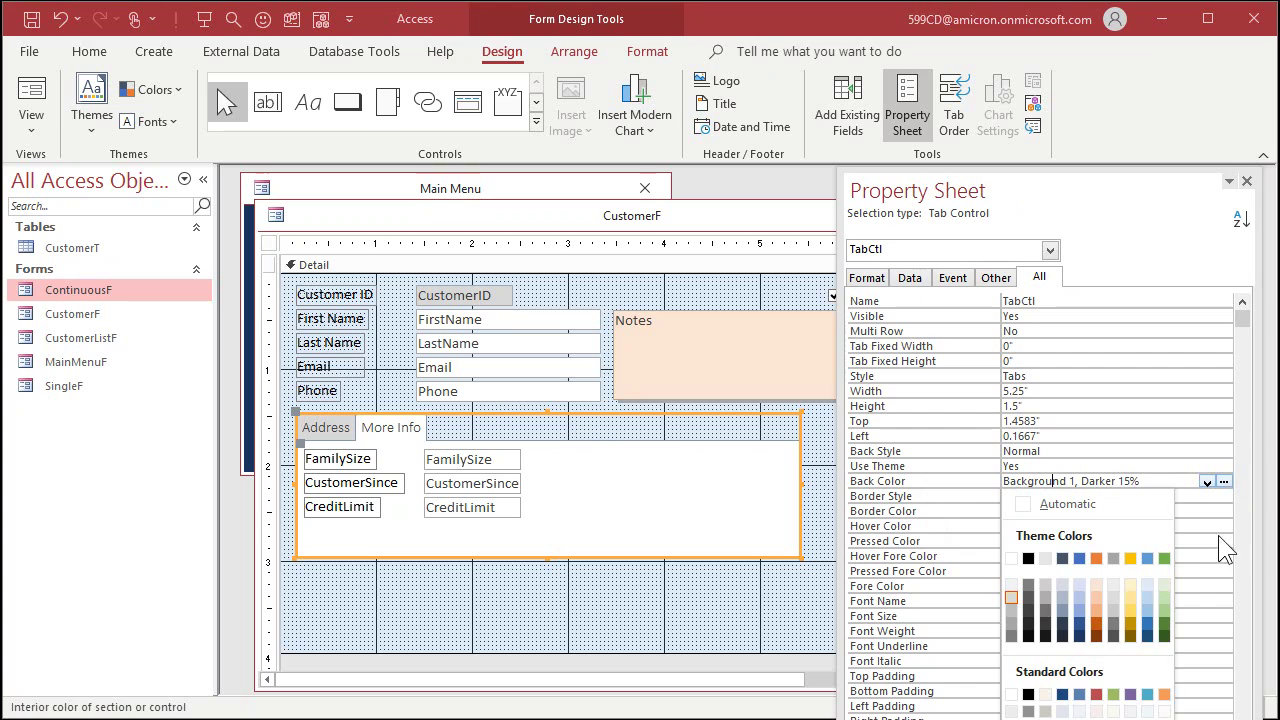
click(1130, 711)
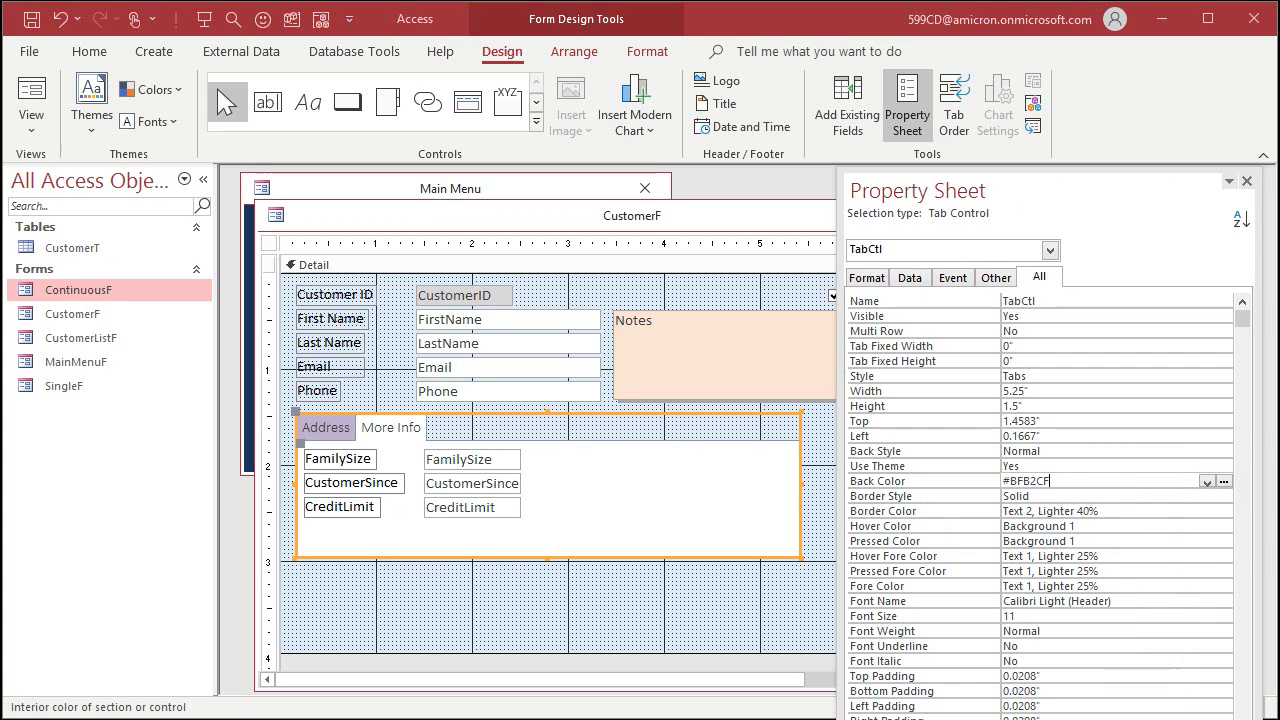
click(310, 426)
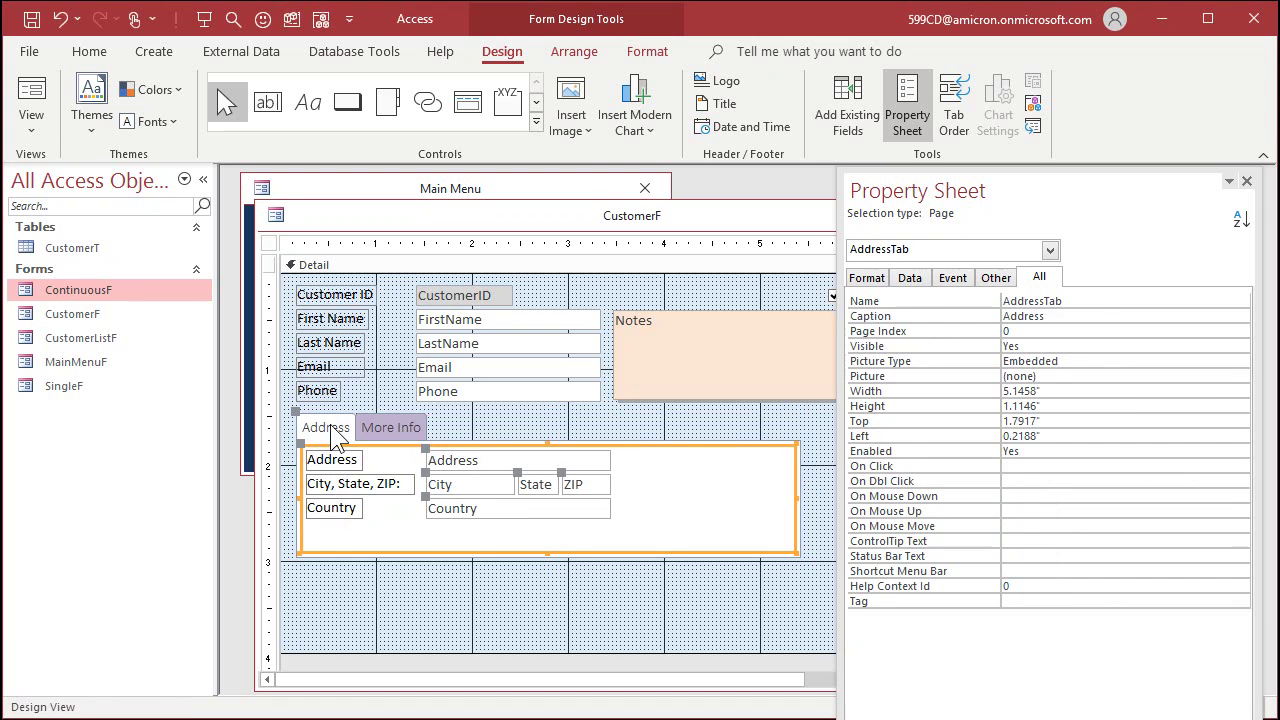
click(387, 421)
click(323, 420)
click(399, 421)
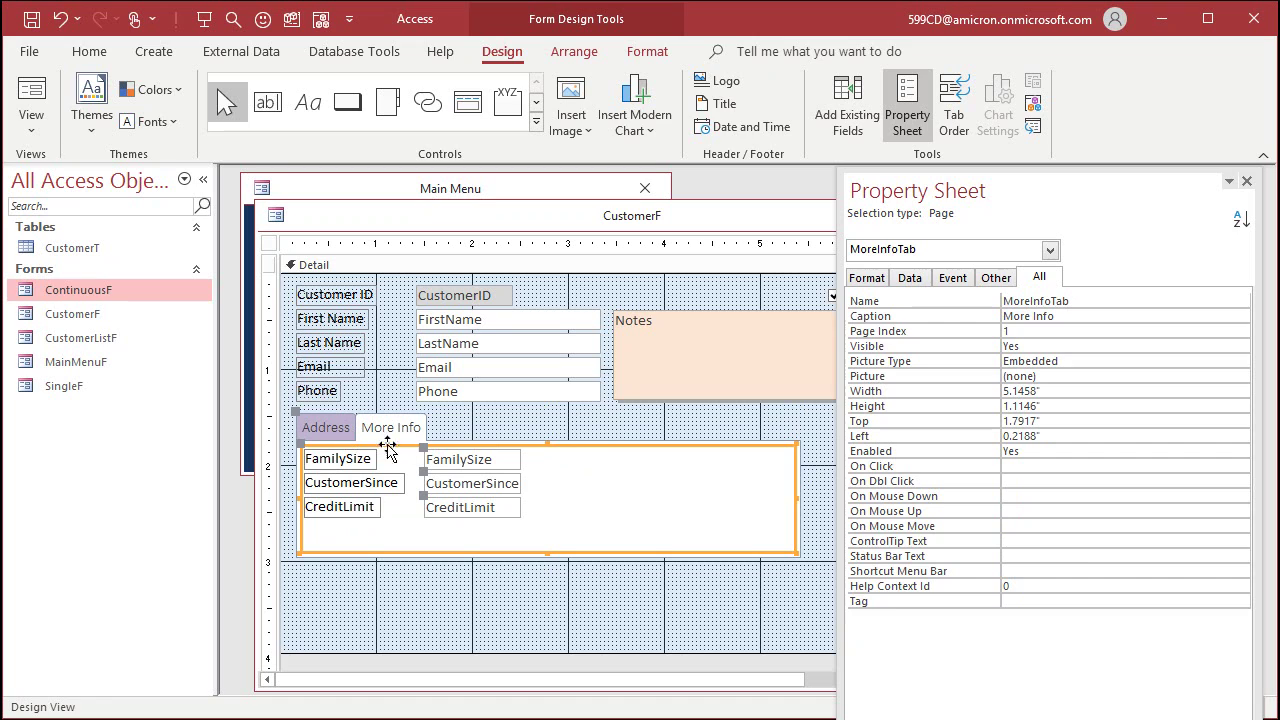
Set the tab control's Hover Color to yellow from the standard colors, and bring the Address page to the front.
click(476, 418)
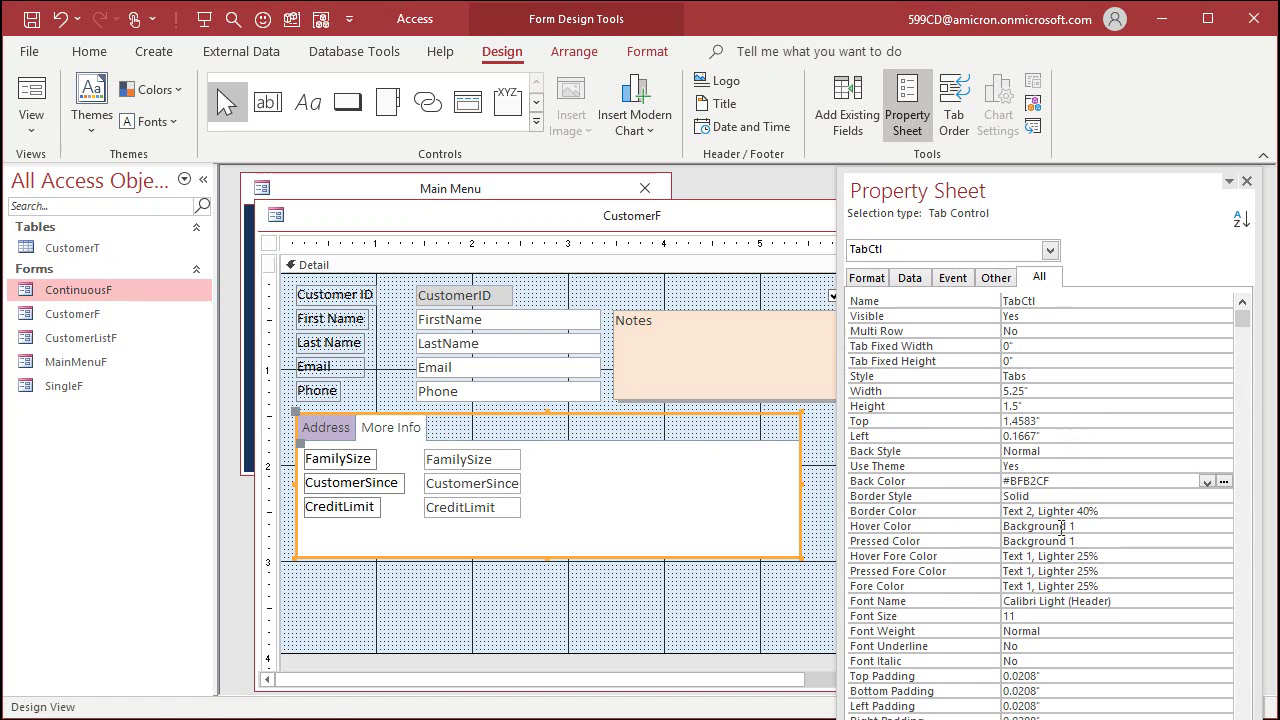
click(1104, 527)
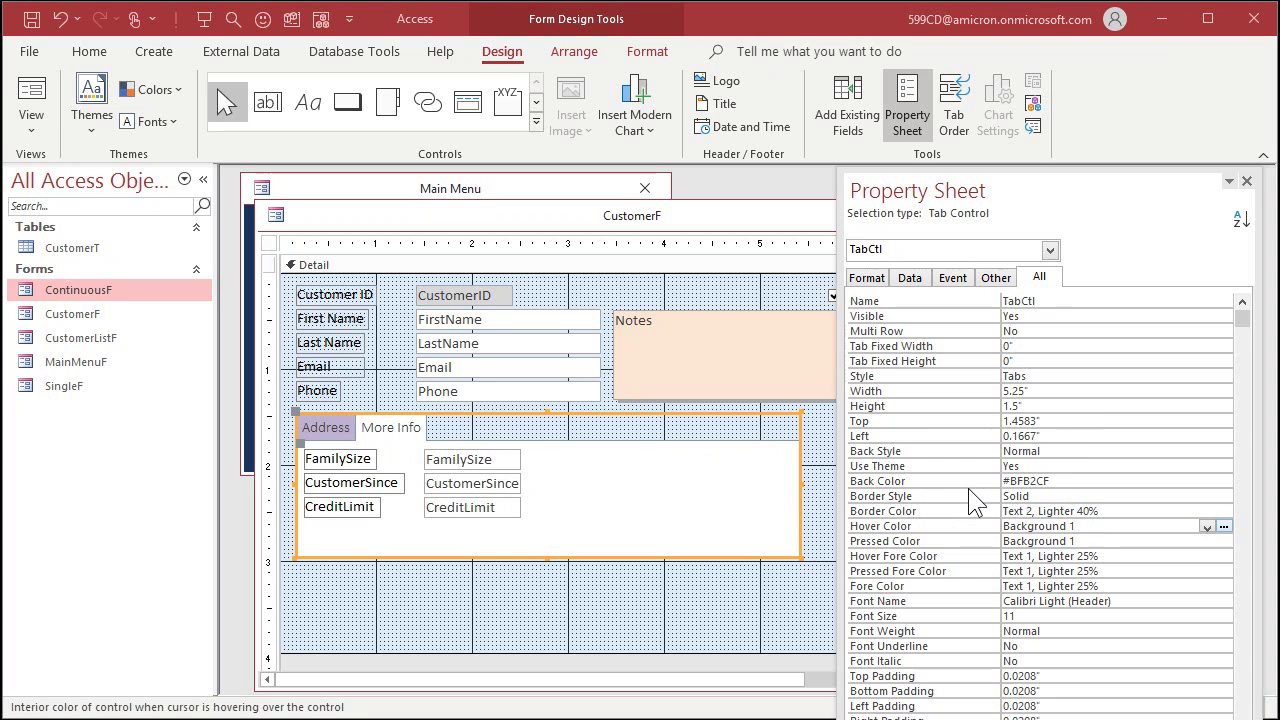
click(1207, 527)
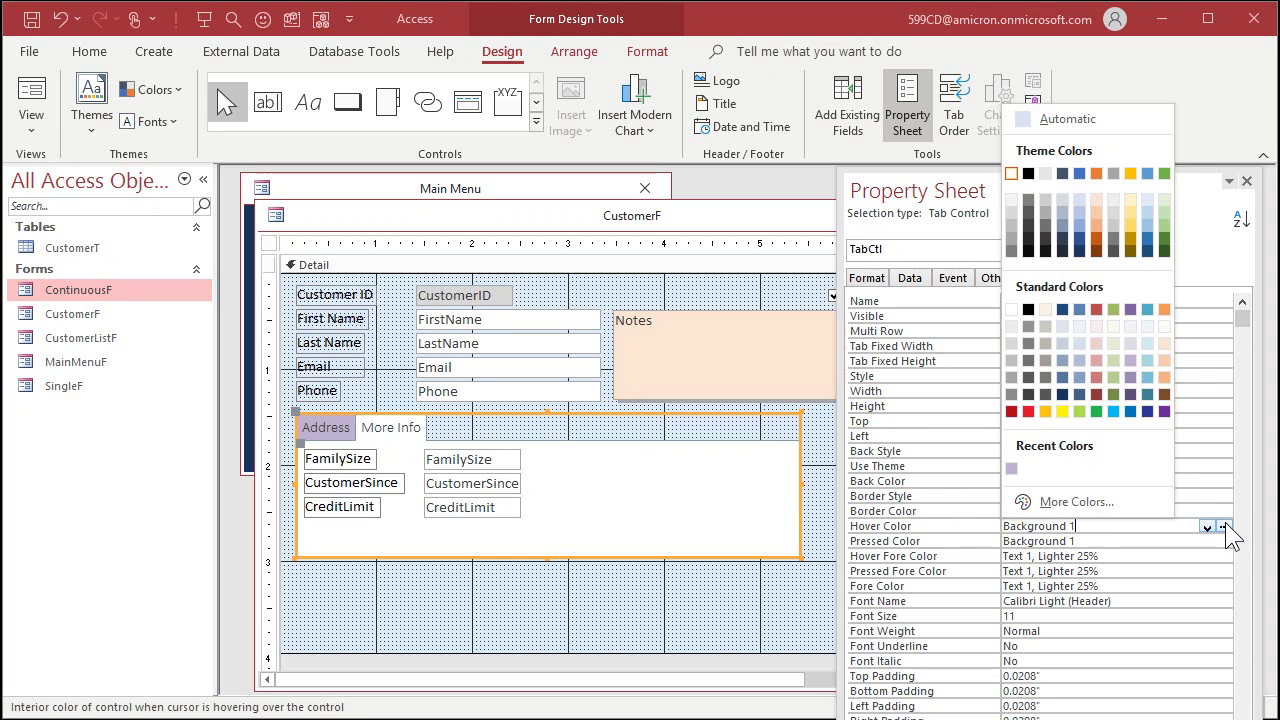
click(1065, 410)
click(330, 430)
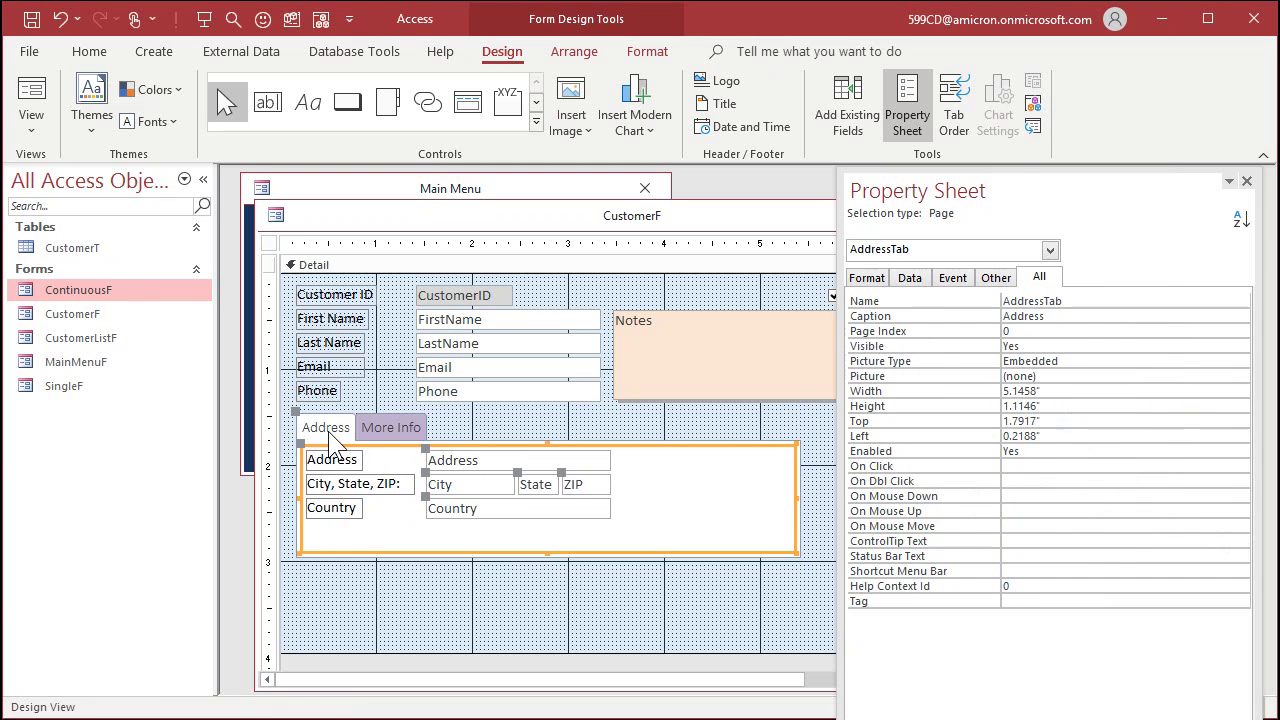
click(432, 606)
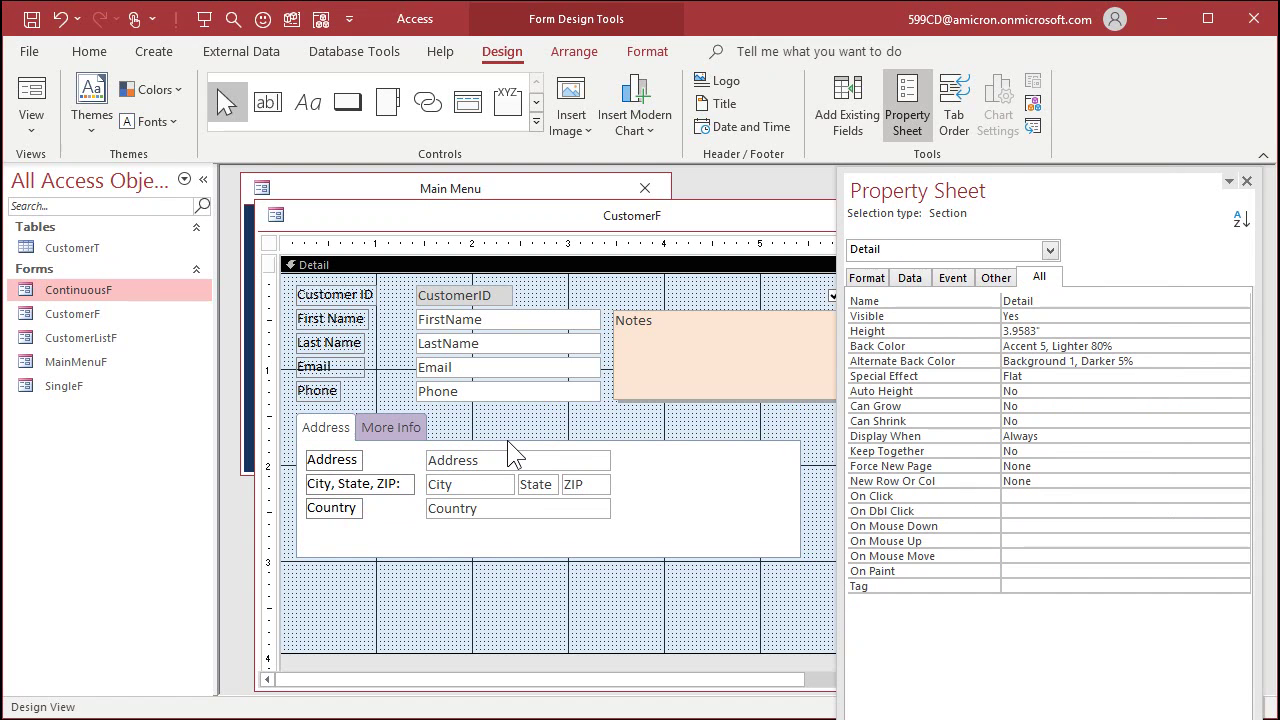
Close the property sheet and the form design, and reopen CustomerF from the Main Menu to check its tabs in Form View.
click(1246, 181)
click(1085, 215)
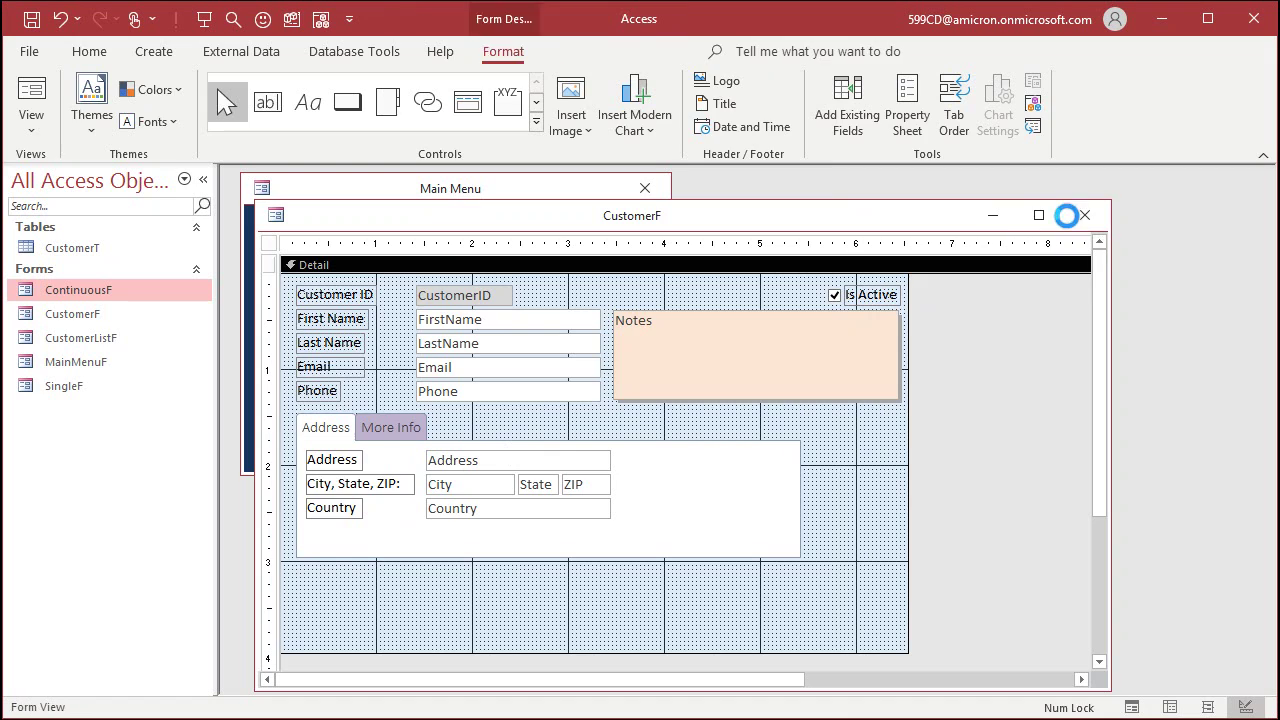
click(340, 299)
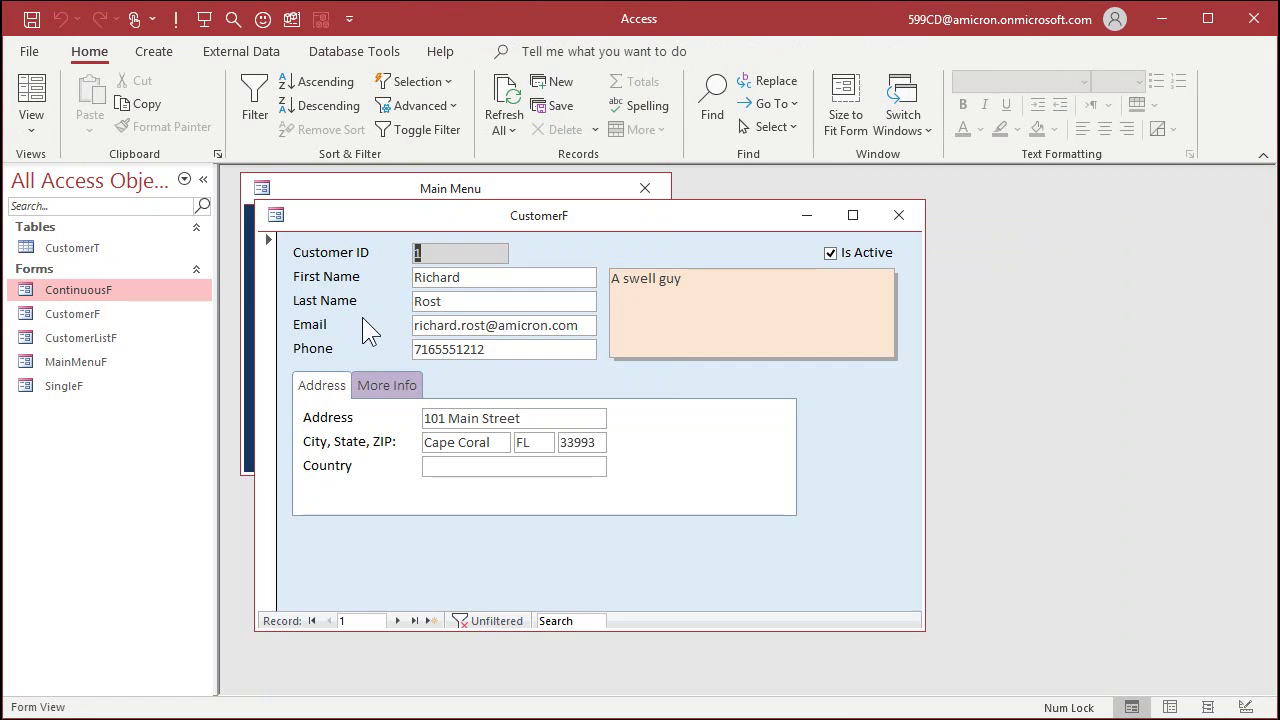
click(335, 390)
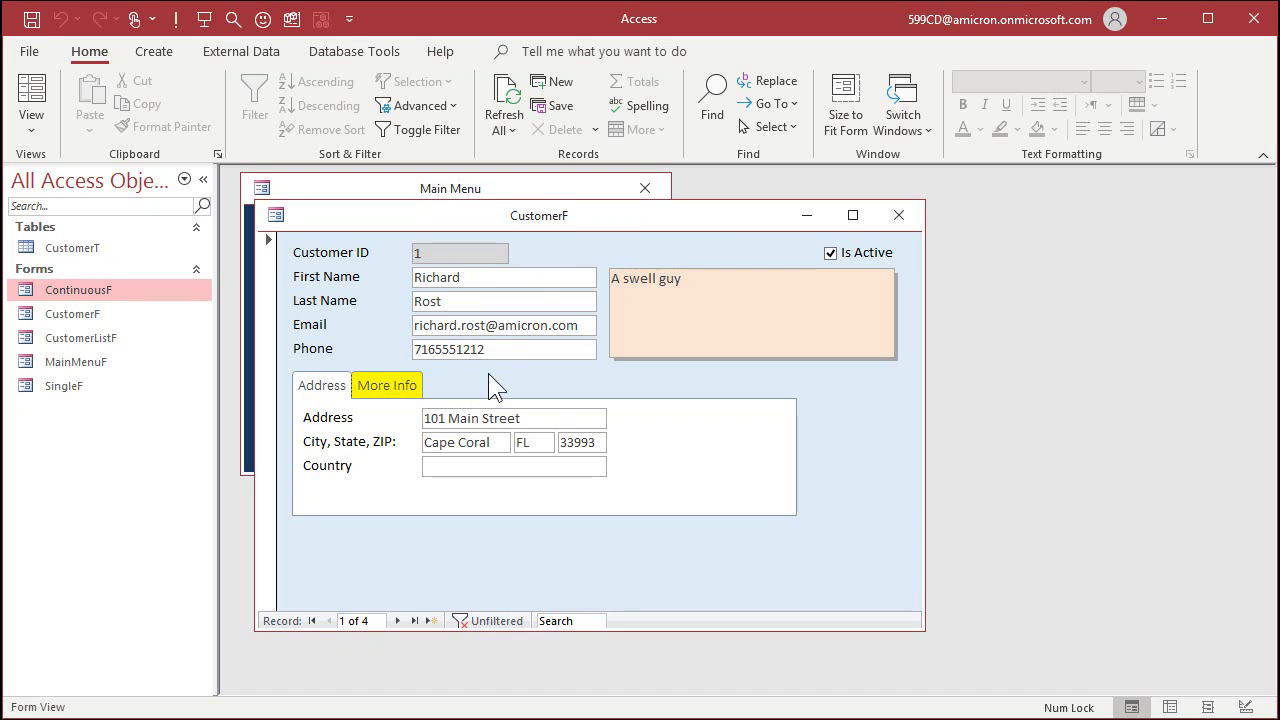
Return CustomerF to Design View, set the tab control's Pressed Color to bright blue #00B7EF, and switch between both pages to check it.
right_click(585, 220)
click(639, 379)
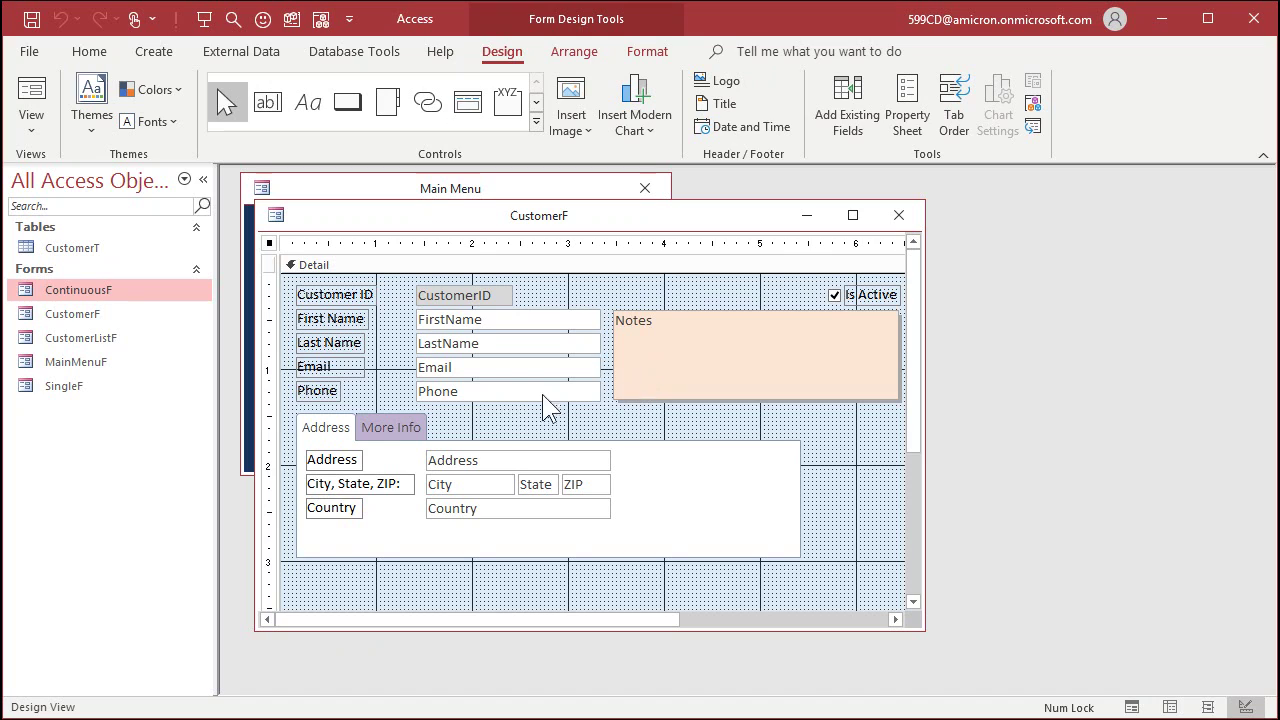
click(391, 423)
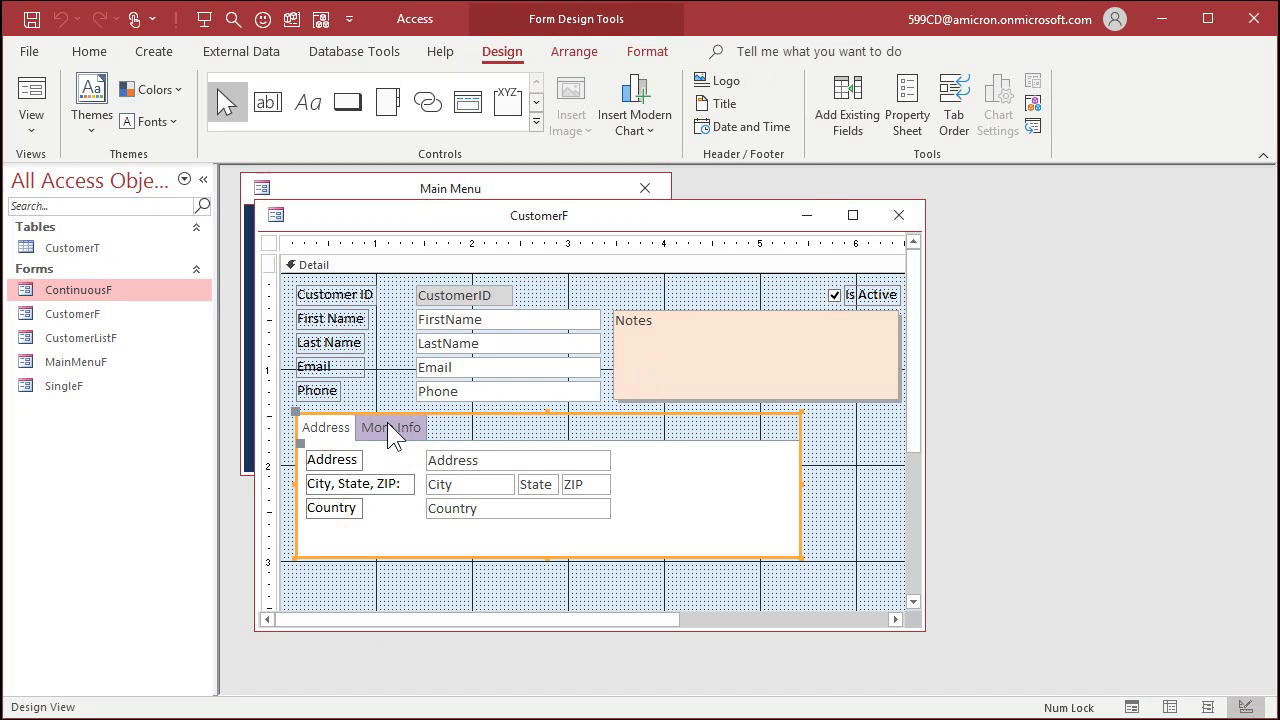
key(F4)
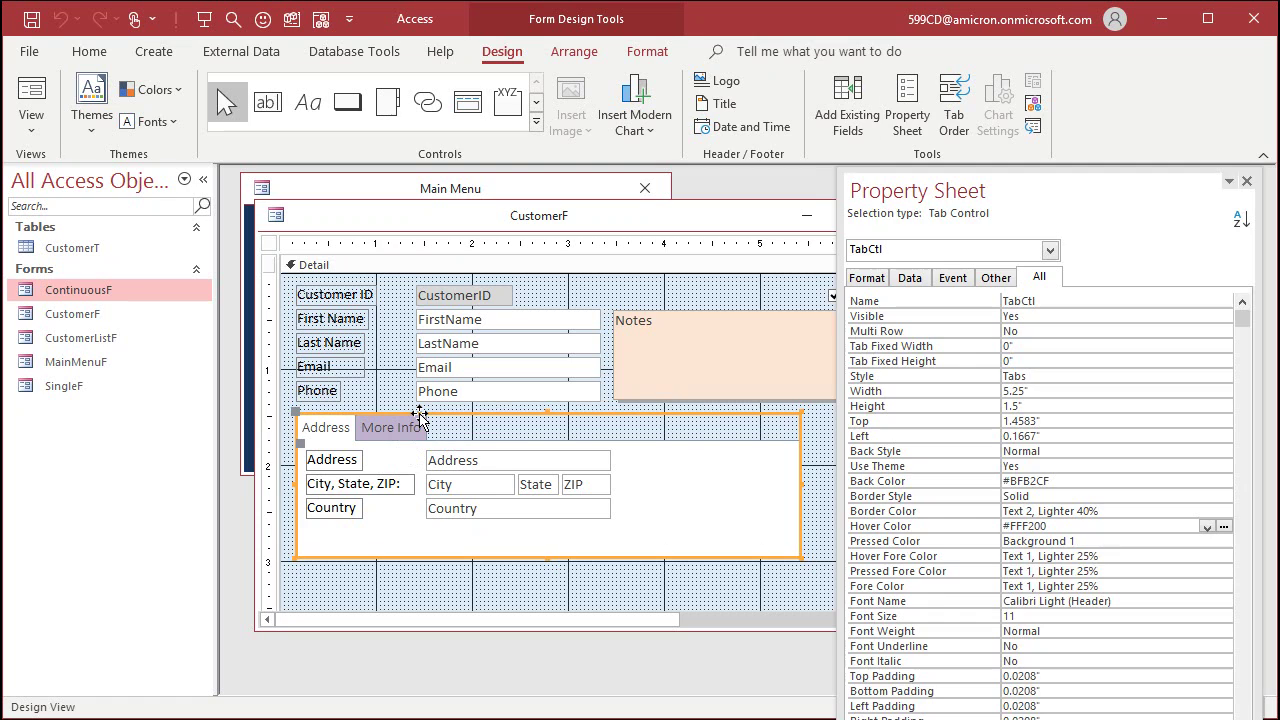
click(1100, 540)
click(1225, 541)
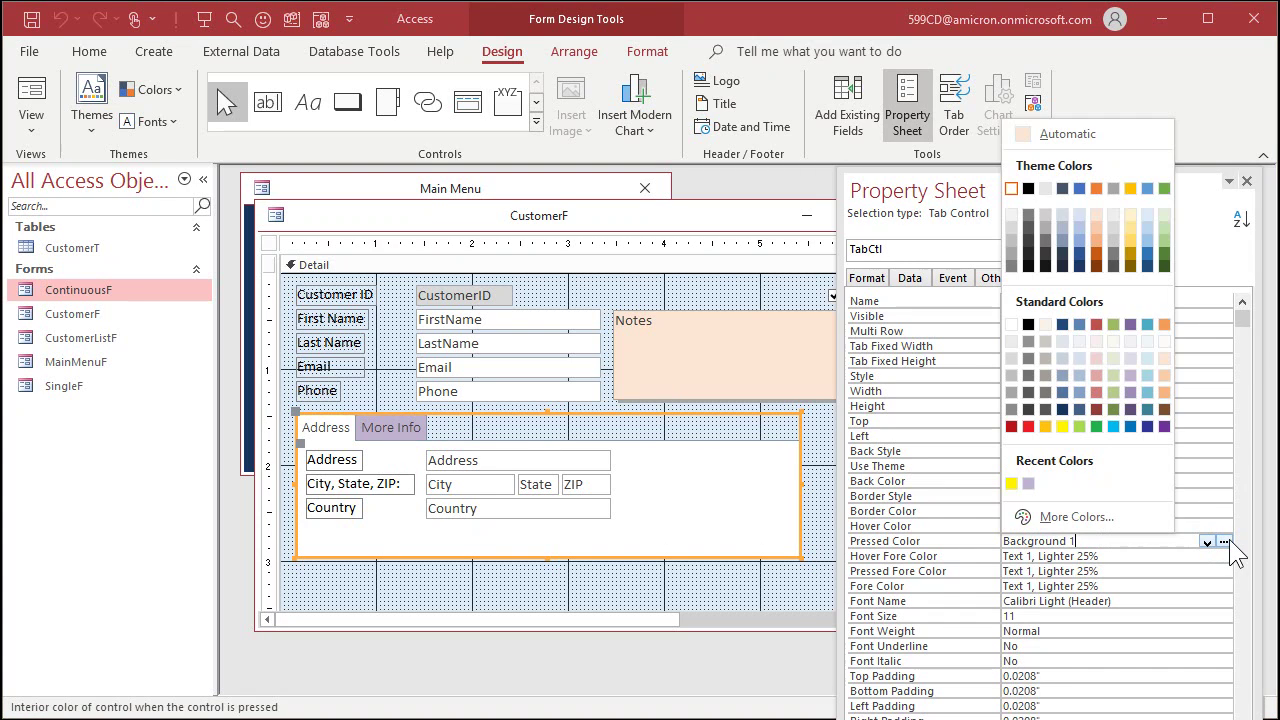
click(1113, 426)
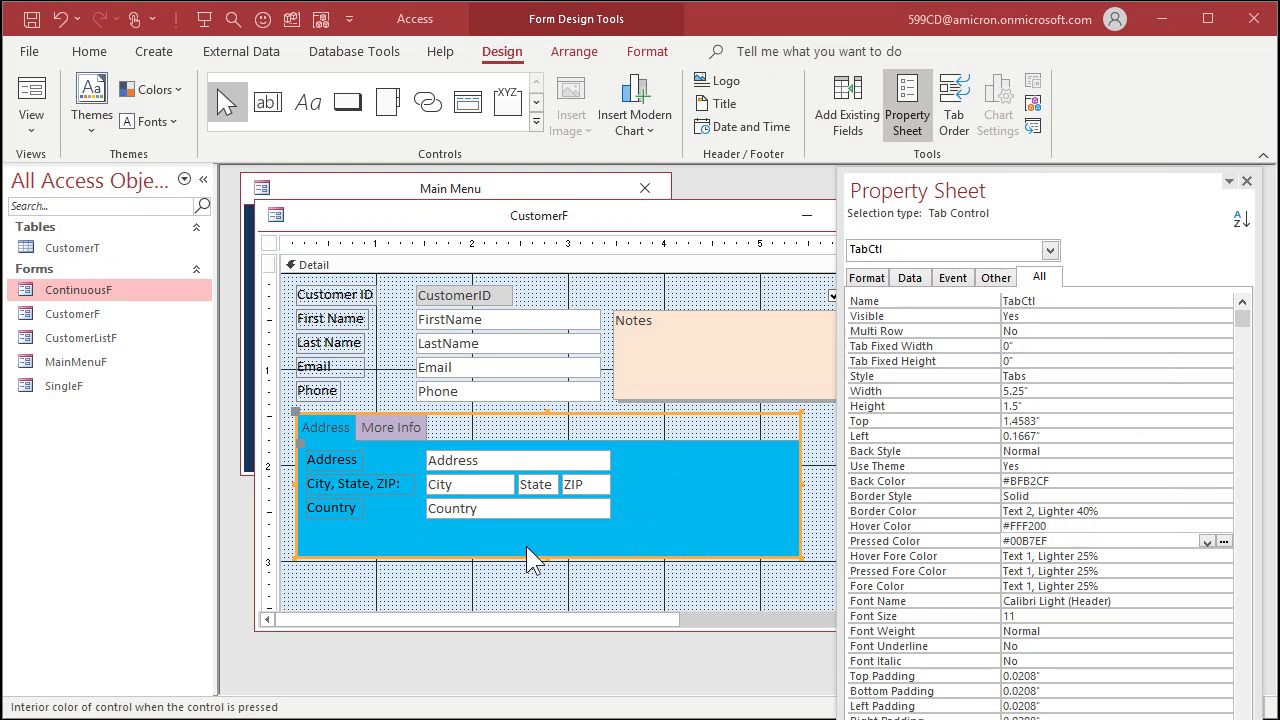
click(398, 425)
click(329, 424)
click(383, 417)
click(495, 414)
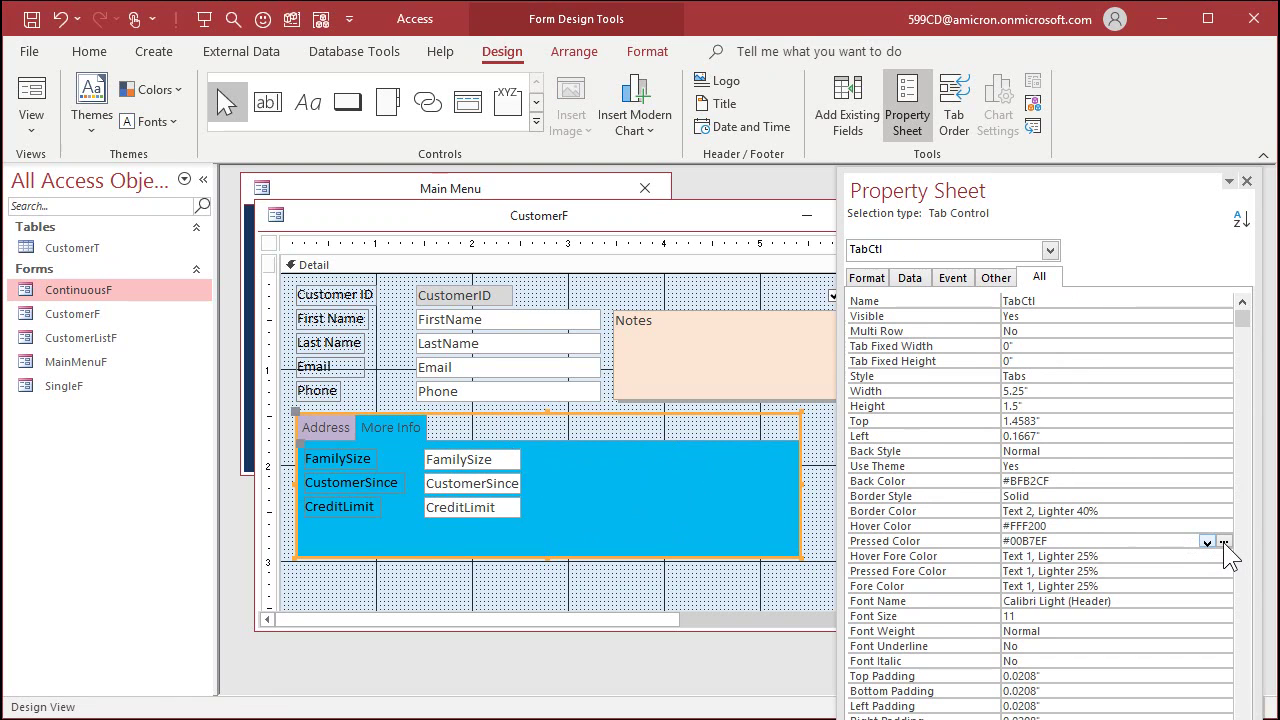
Lighten the tab control's Pressed Color to the custom pale blue #C5F1FF.
click(1223, 542)
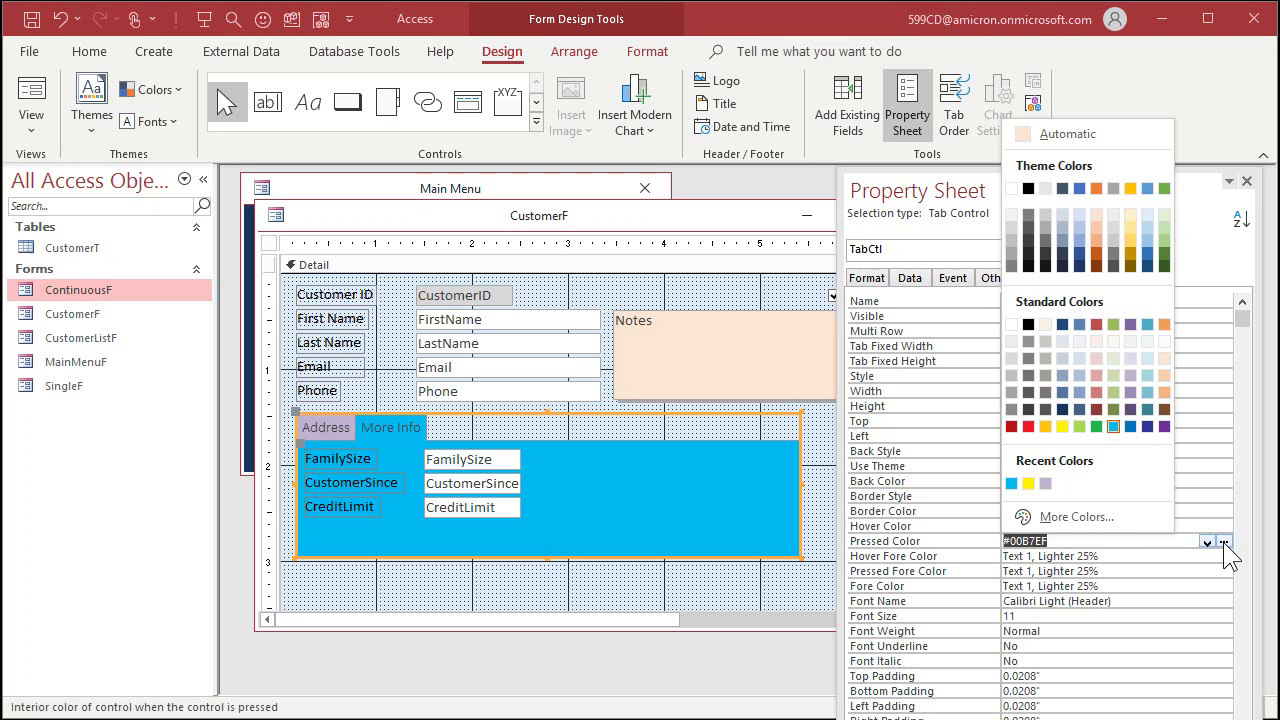
click(1105, 517)
drag(682, 324, 700, 272)
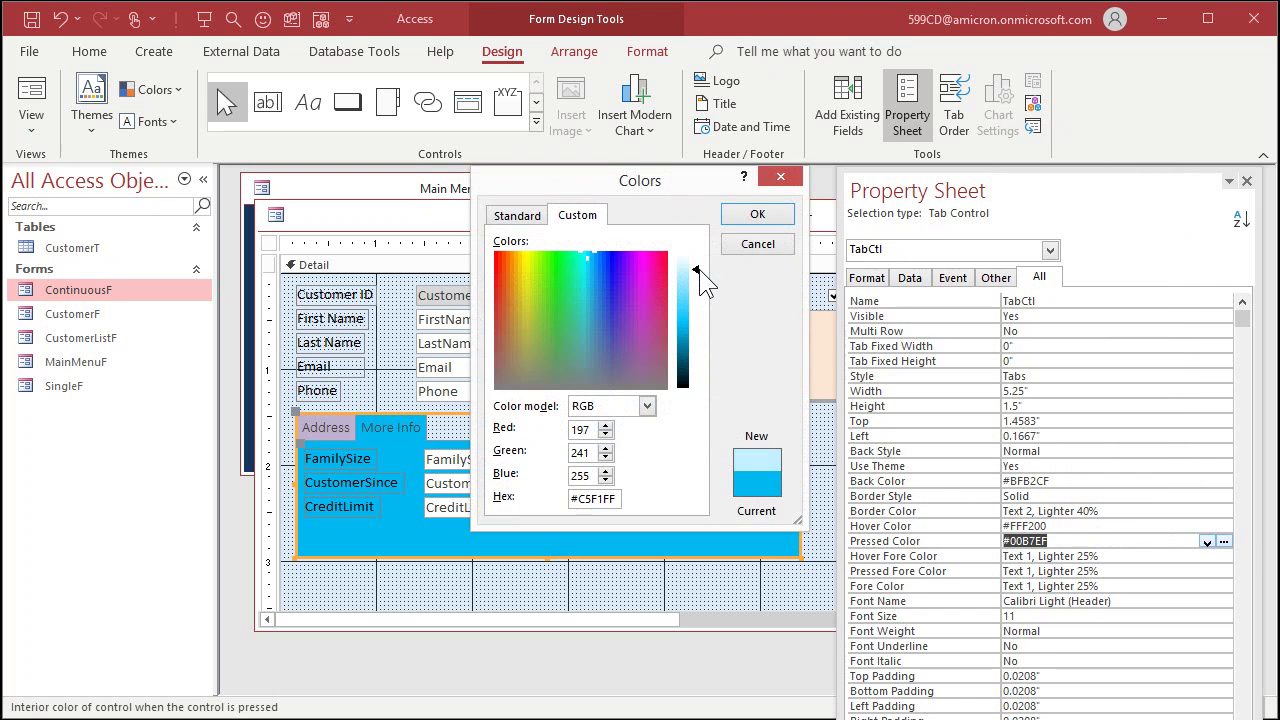
click(757, 220)
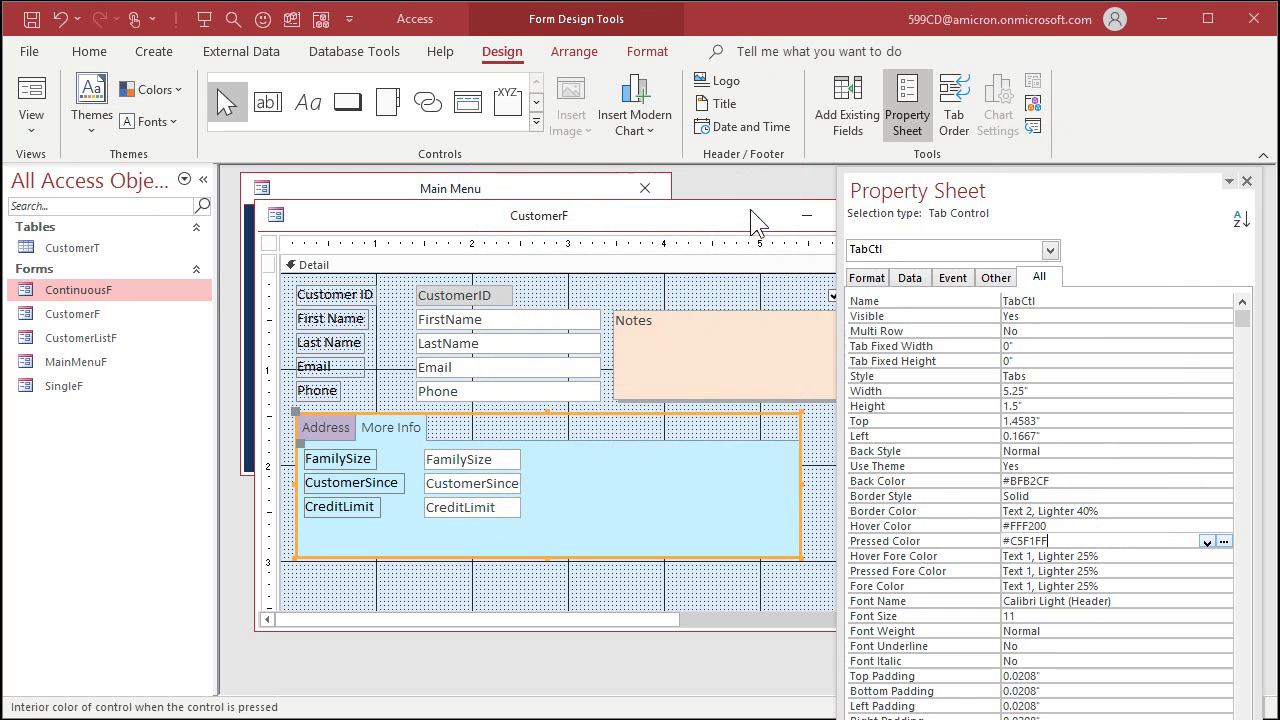
click(683, 585)
Close the property sheet and the form design, and reopen CustomerF from the Main Menu.
click(1246, 181)
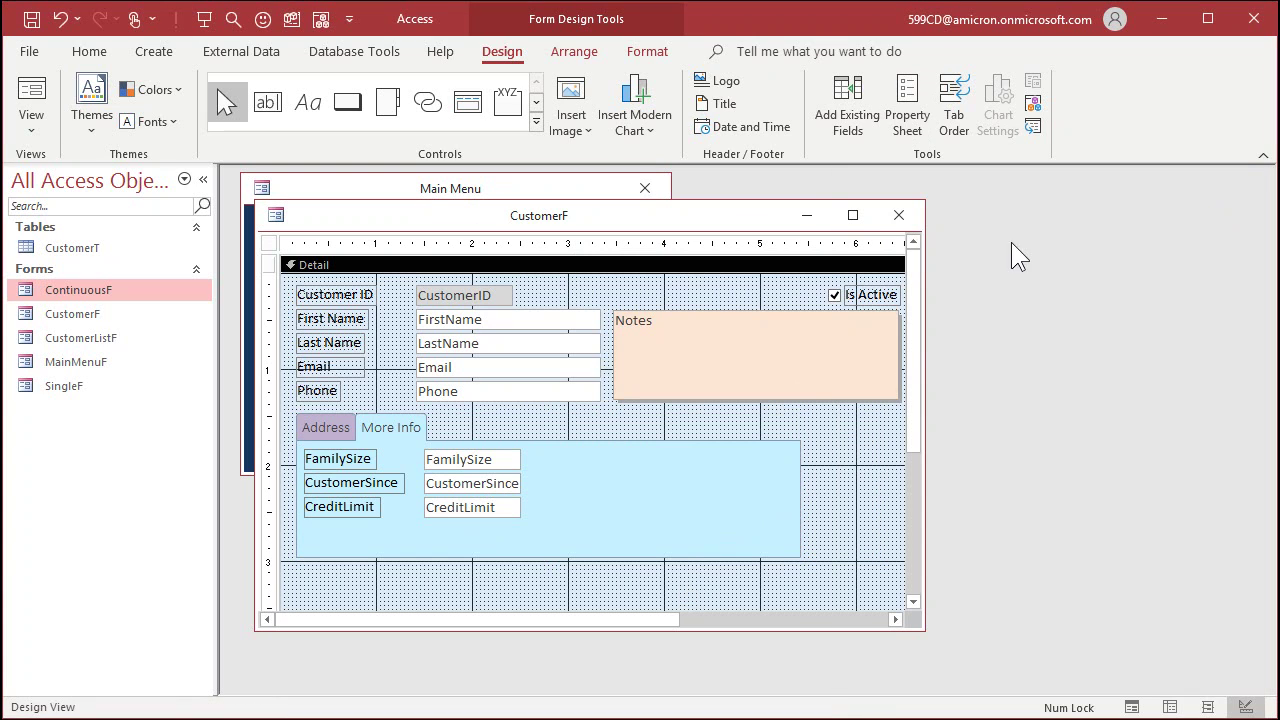
click(897, 216)
click(664, 401)
click(358, 298)
Switch back and forth between the Address and More Info pages in Form View to check the hover and pressed colors.
click(389, 380)
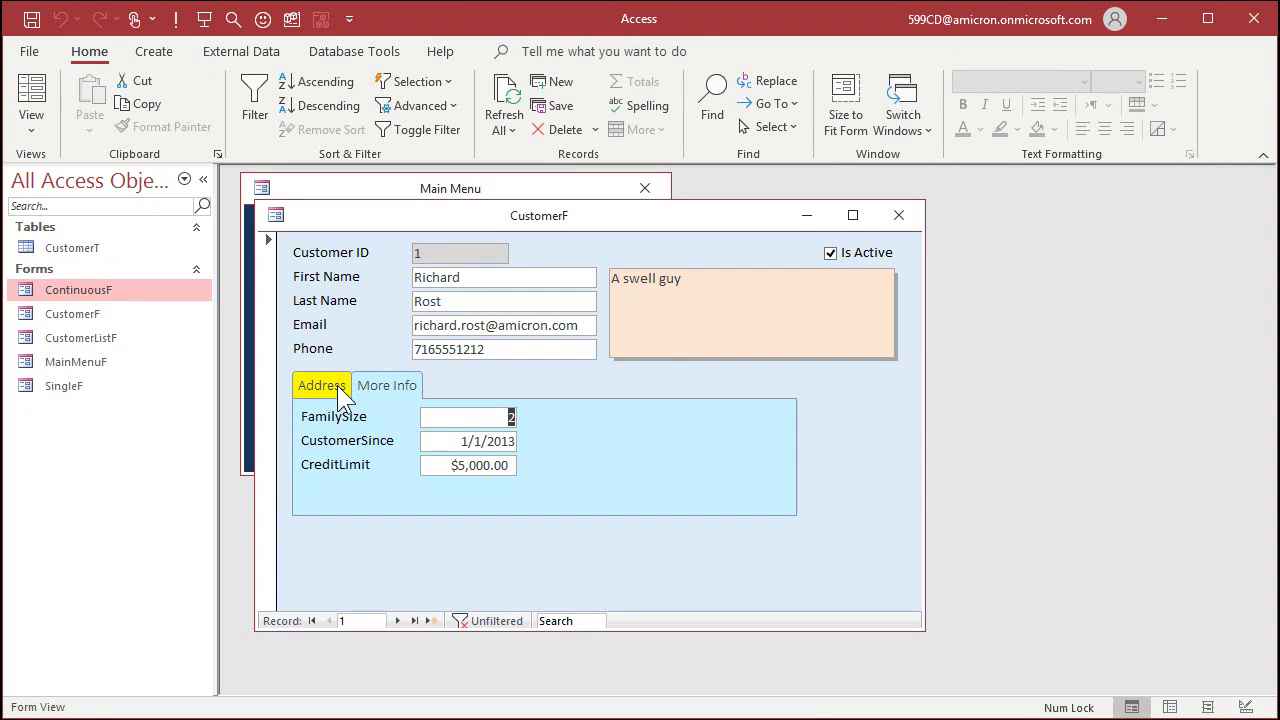
click(327, 386)
click(383, 386)
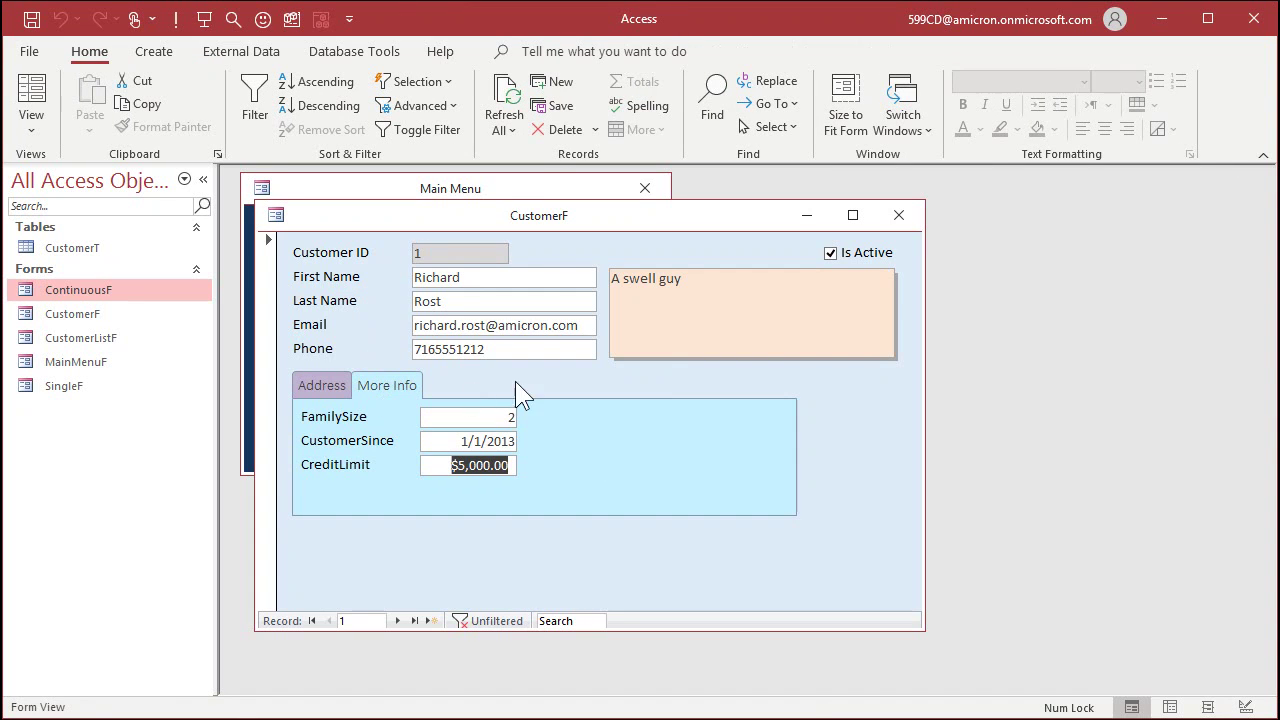
click(326, 386)
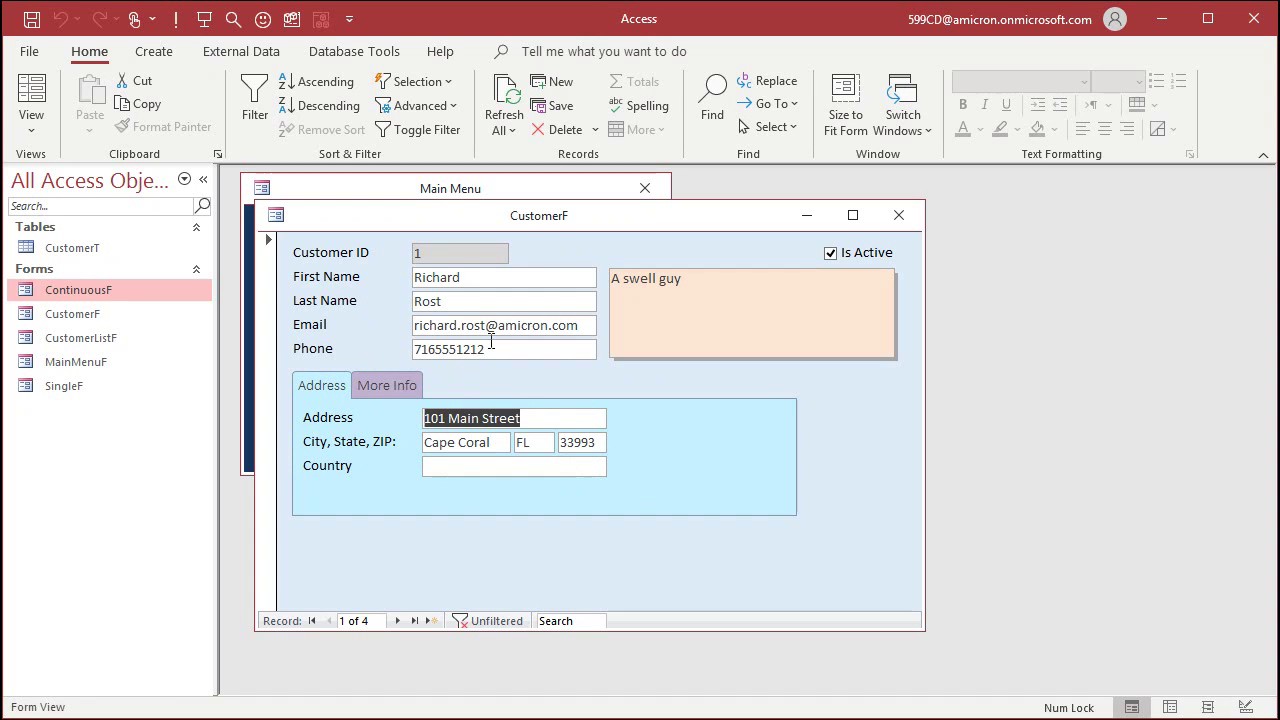
click(380, 386)
click(318, 386)
click(386, 387)
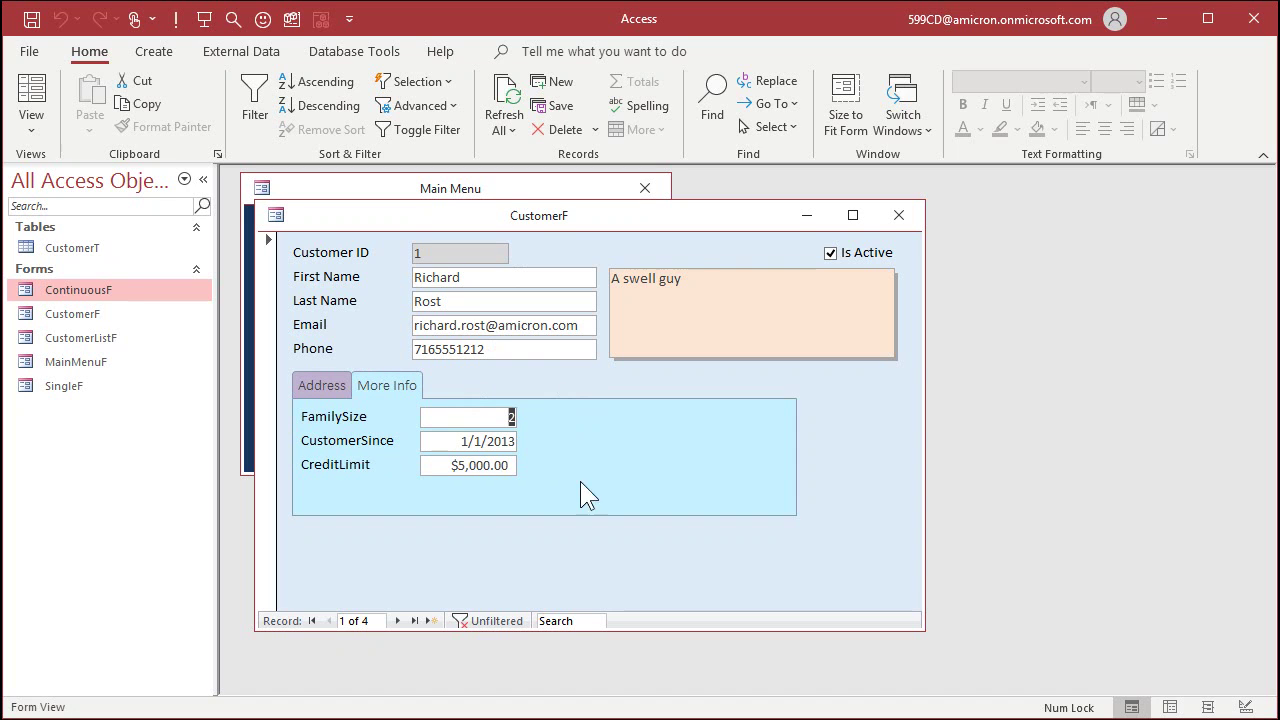
Return CustomerF to Design View and select the tab control.
right_click(627, 235)
click(676, 302)
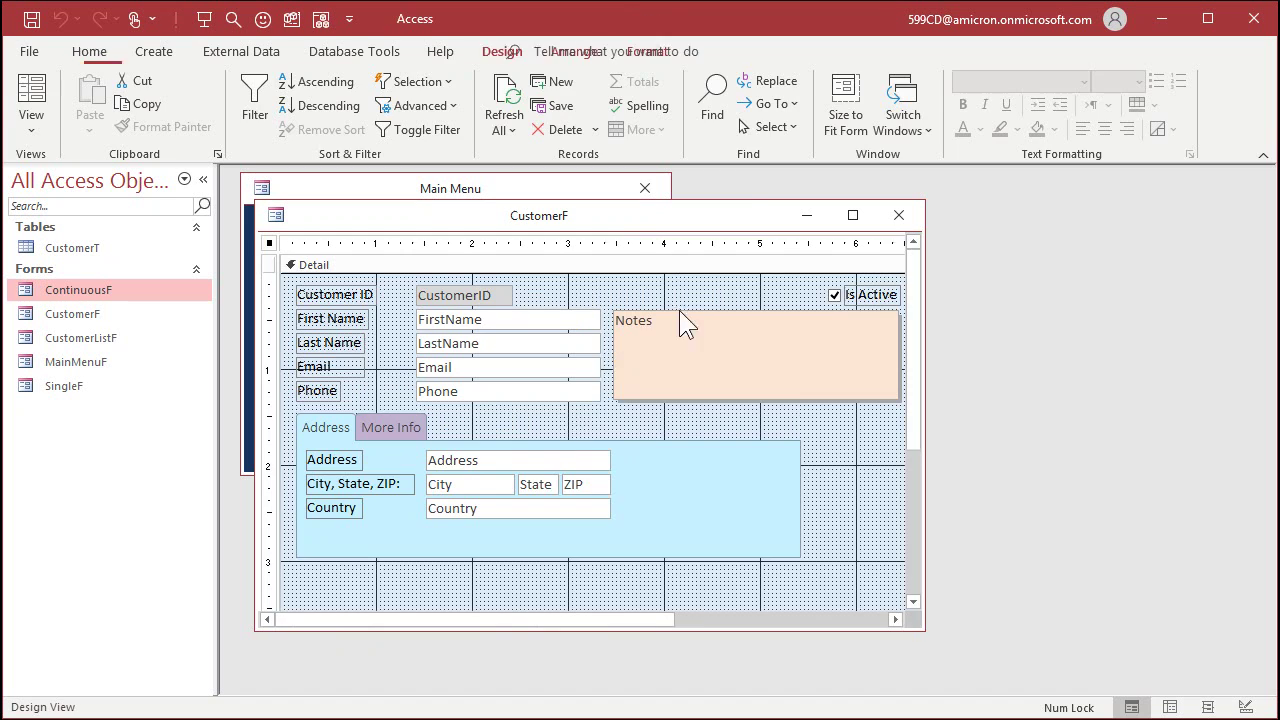
click(558, 414)
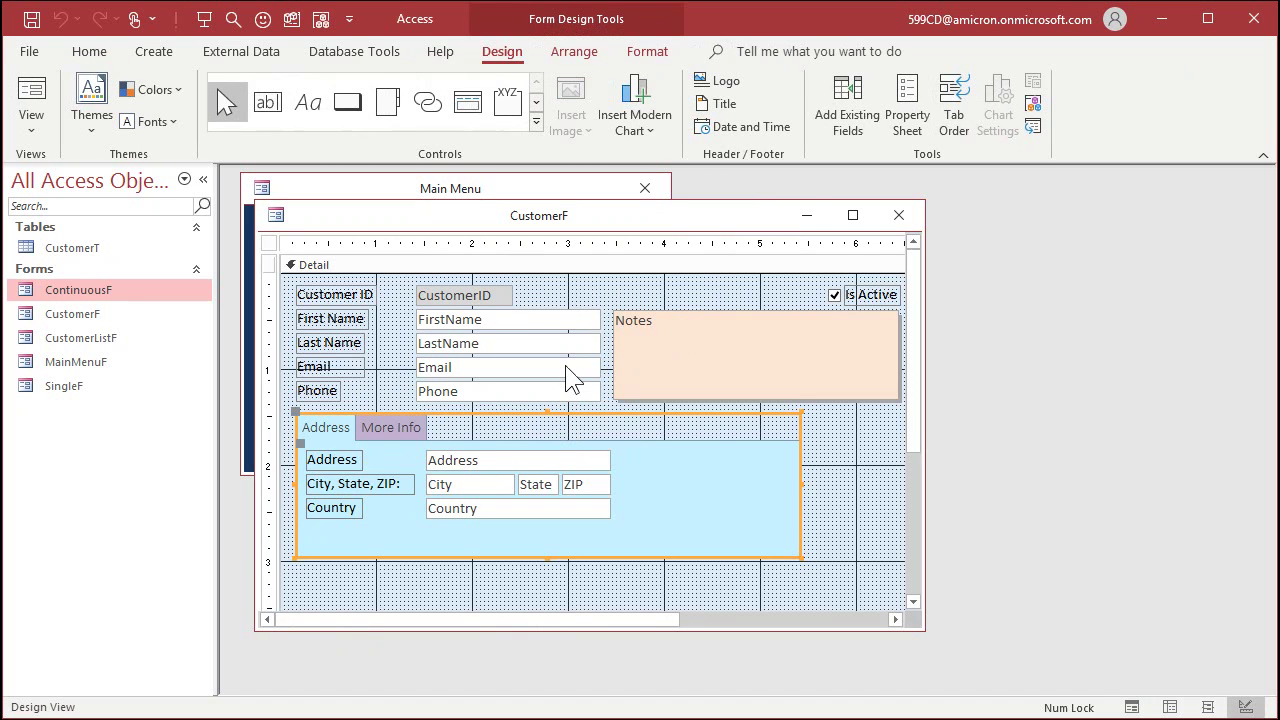
Try to move the Email field directly from the form onto the Address page of the tab control.
click(570, 366)
drag(568, 368, 706, 464)
click(705, 537)
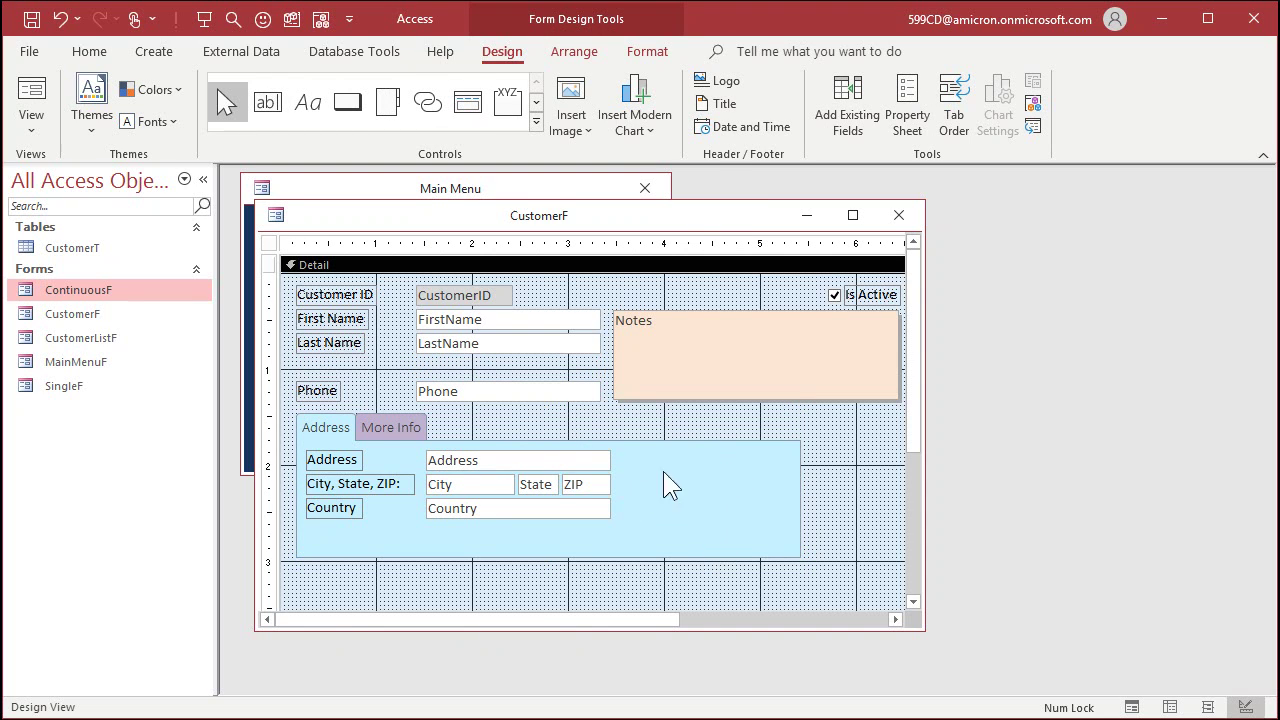
Move the tab control aside to put the Email field back between Last Name and Phone, and return the tab control below Phone.
click(631, 446)
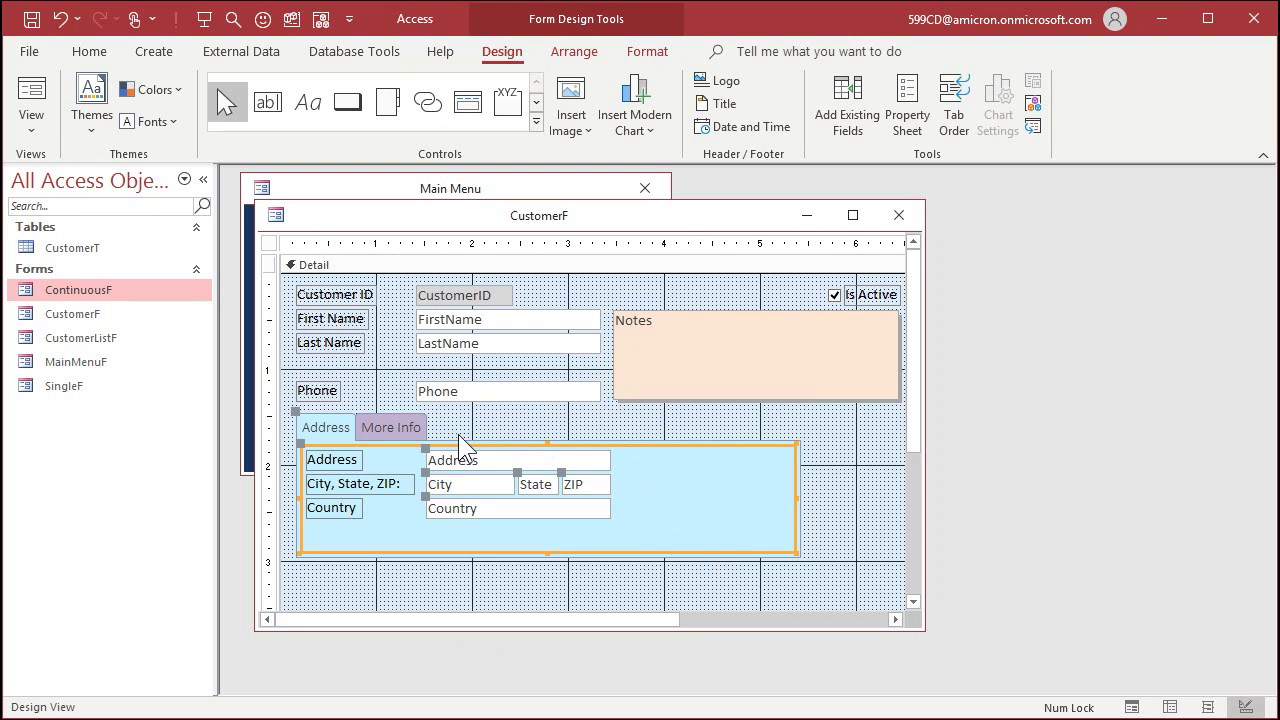
drag(464, 444, 530, 542)
drag(606, 477, 471, 367)
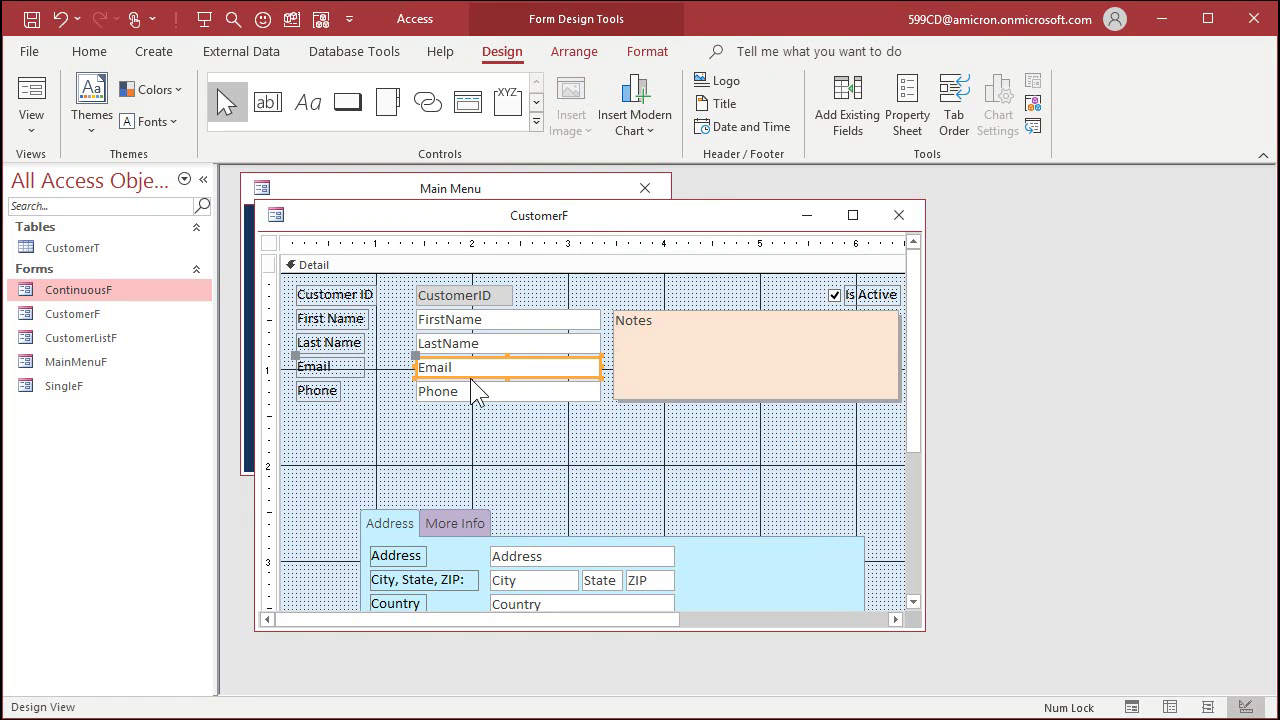
drag(523, 512, 459, 412)
click(853, 465)
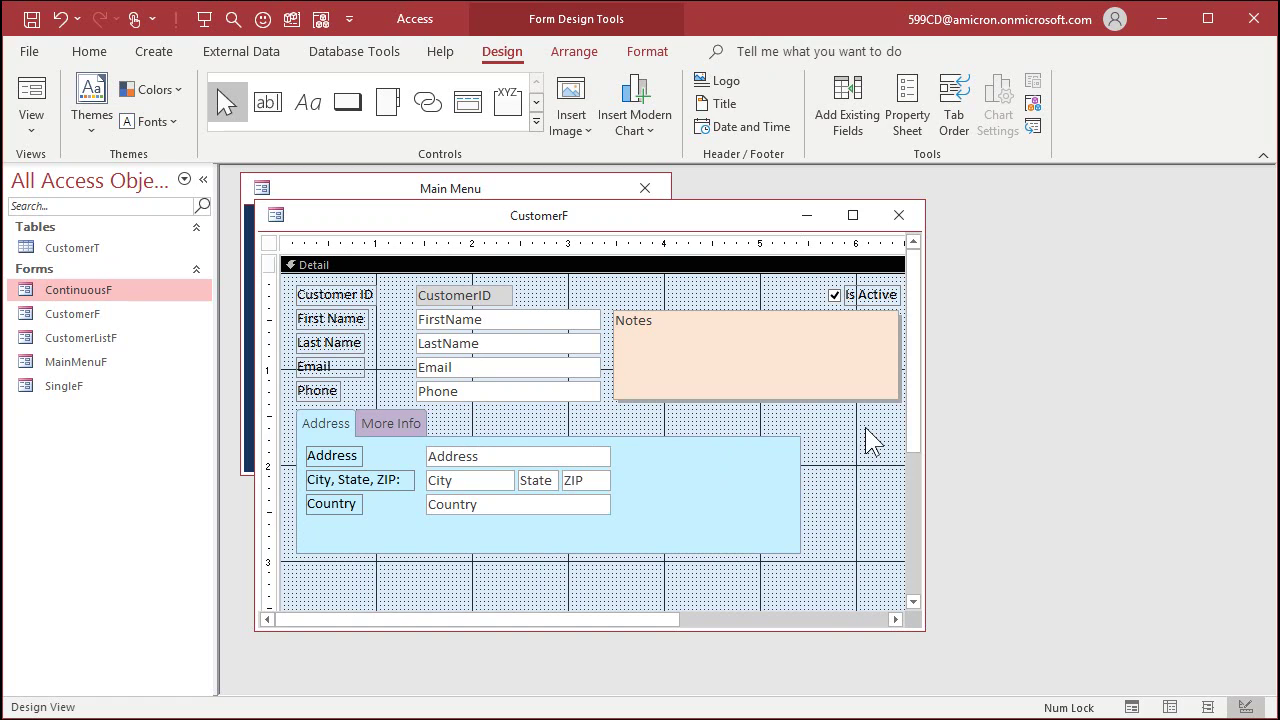
Insert a third page into the tab control after More Info.
click(465, 419)
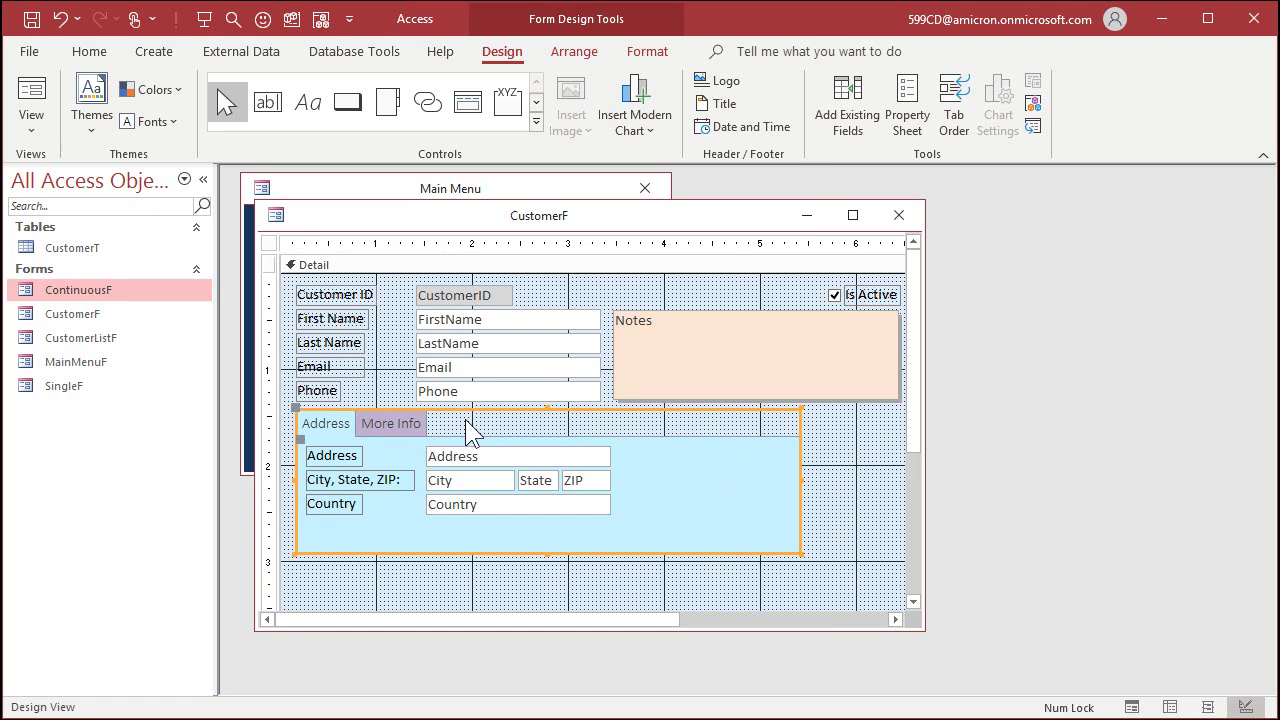
right_click(465, 419)
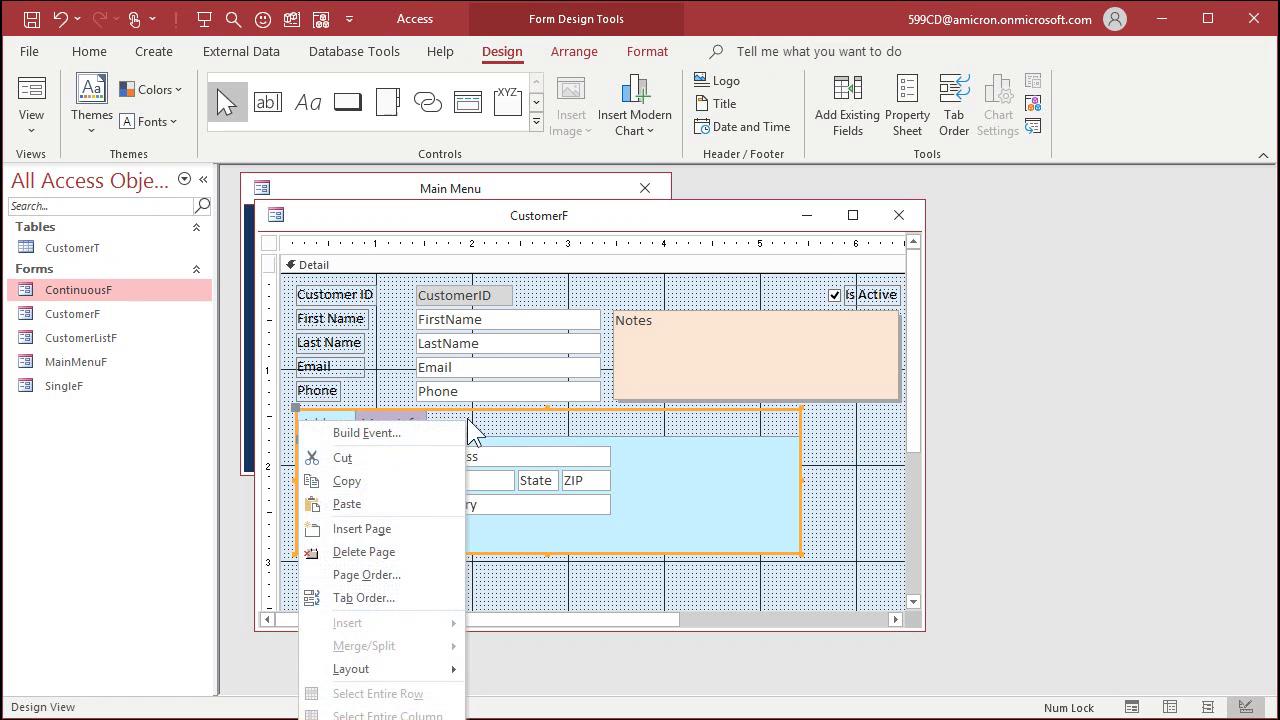
click(410, 535)
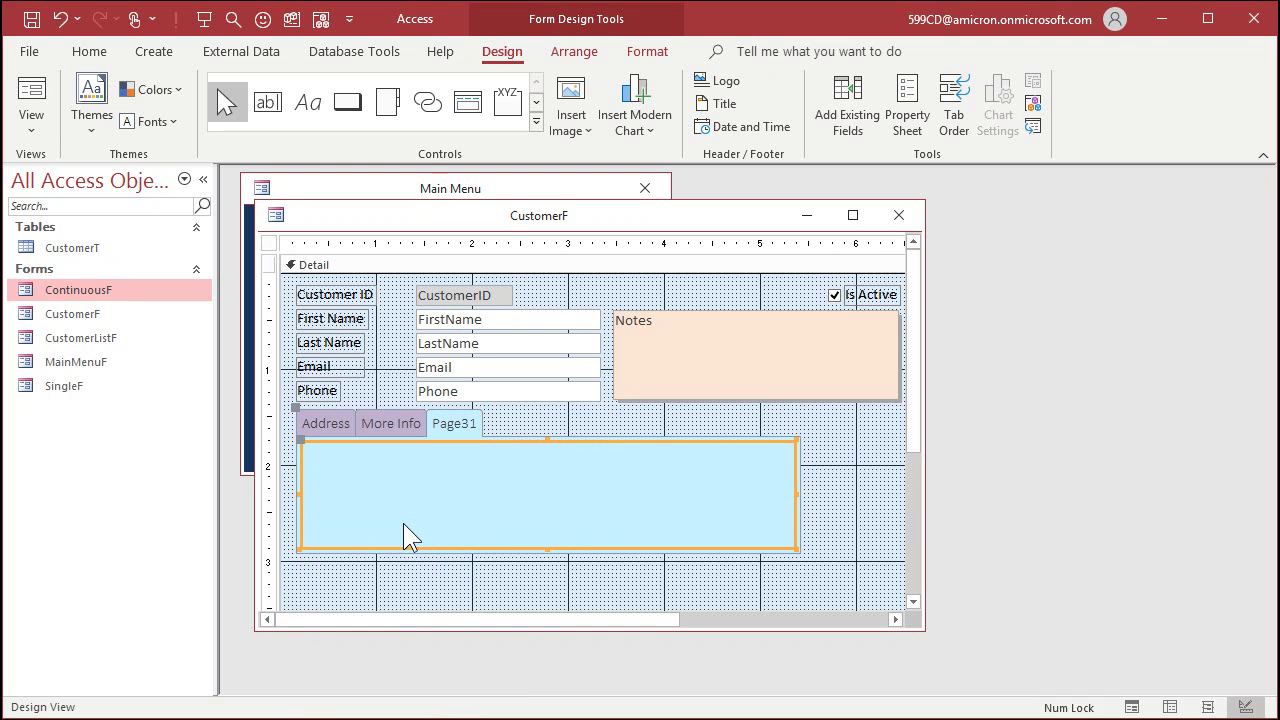
Name the tab control's new page ContactTab and set its caption to Contact Info.
right_click(449, 422)
click(462, 425)
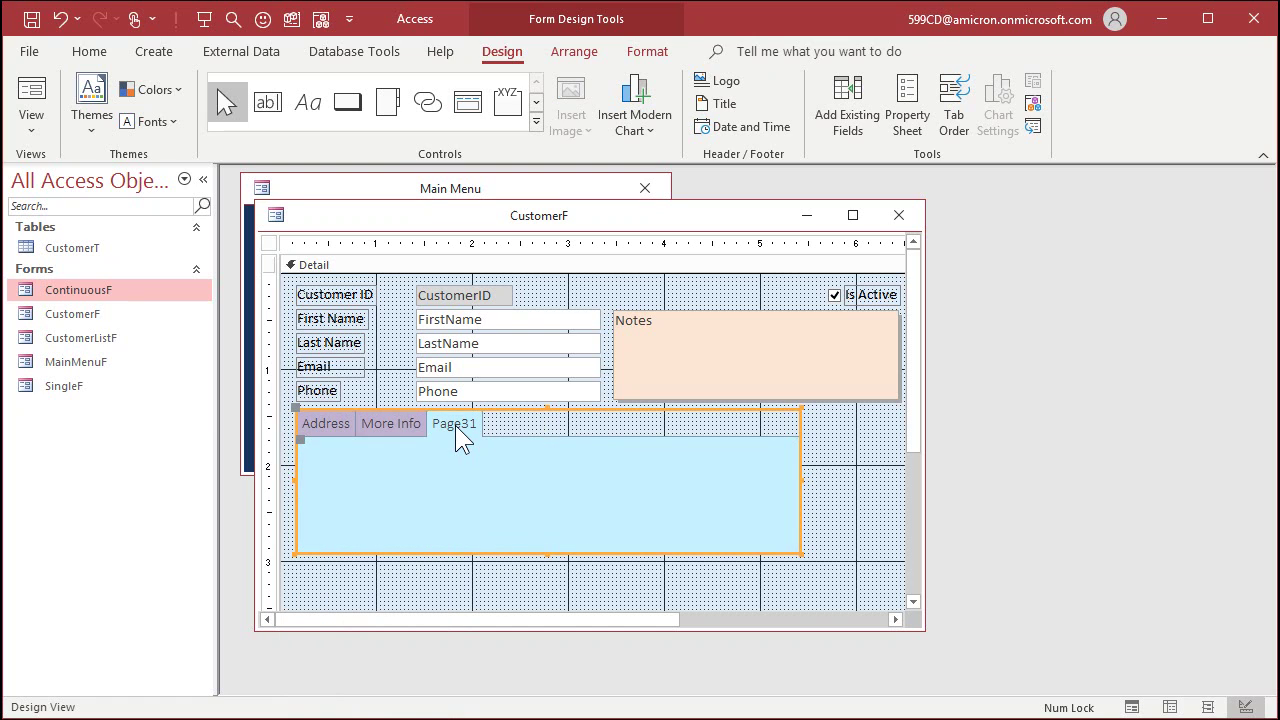
click(455, 425)
double_click(472, 445)
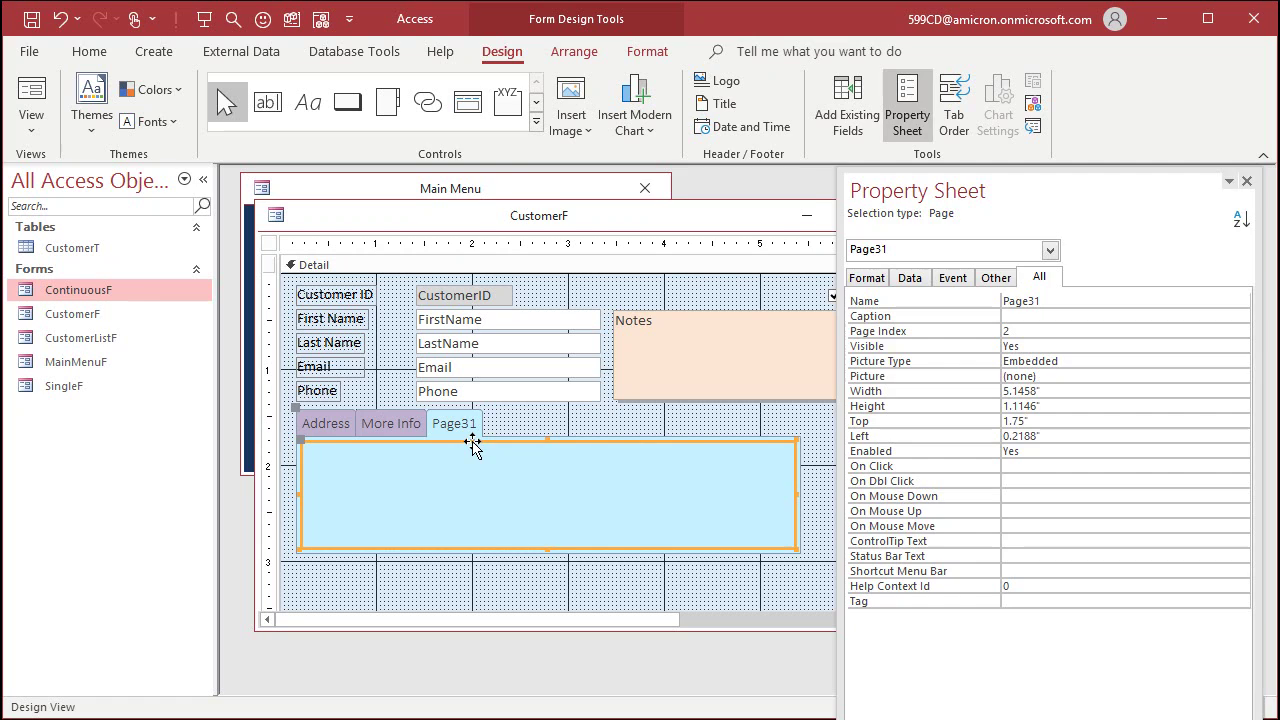
click(960, 300)
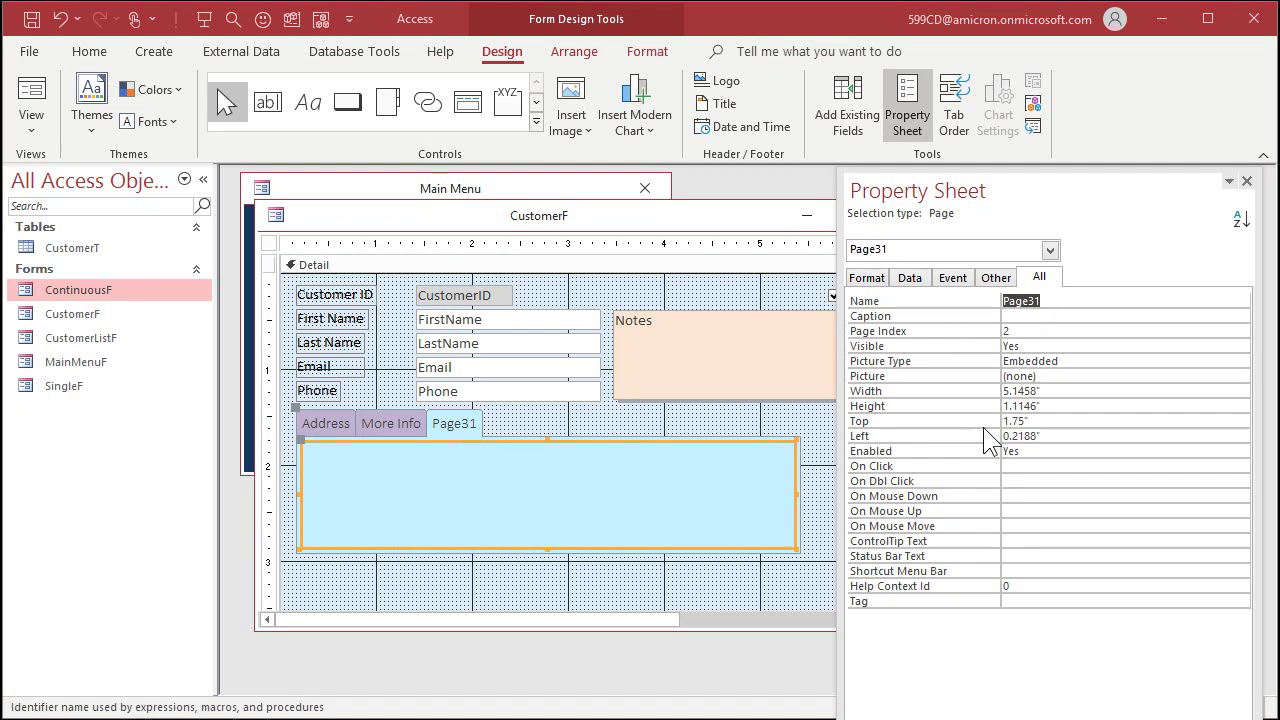
text(Contact)
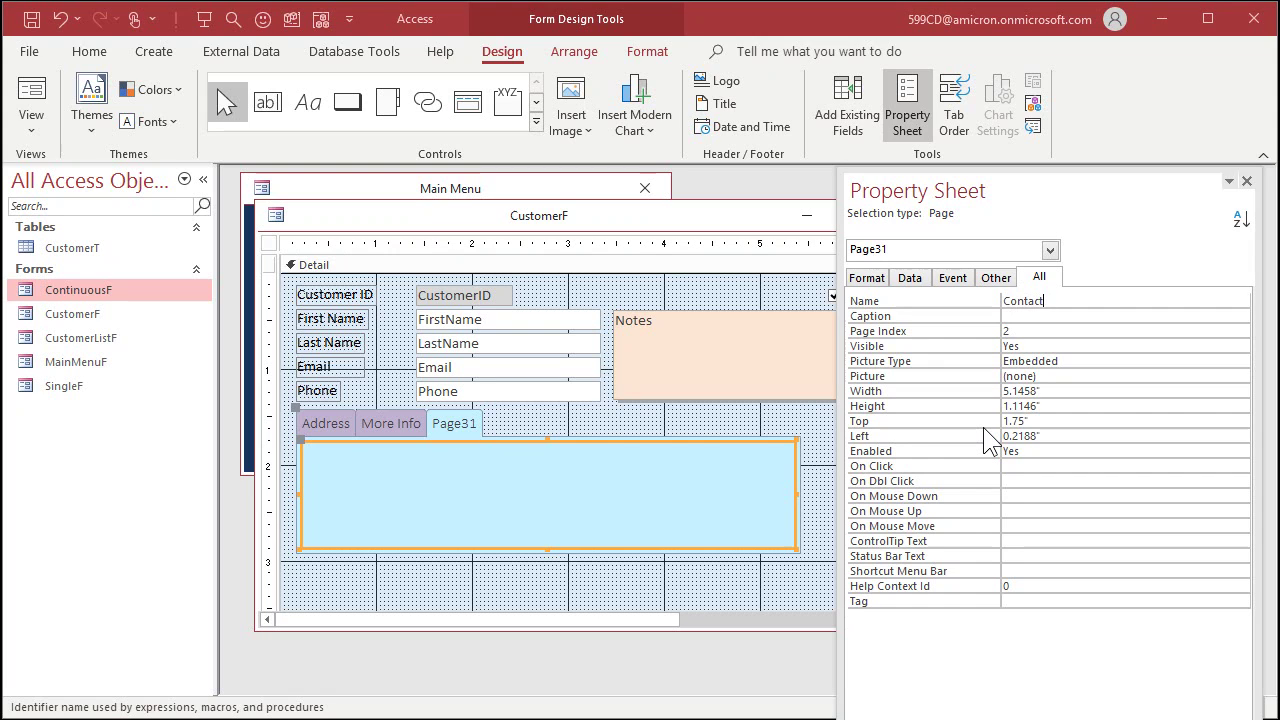
text(Tab)
key(Return)
text(Contact Info)
key(Return)
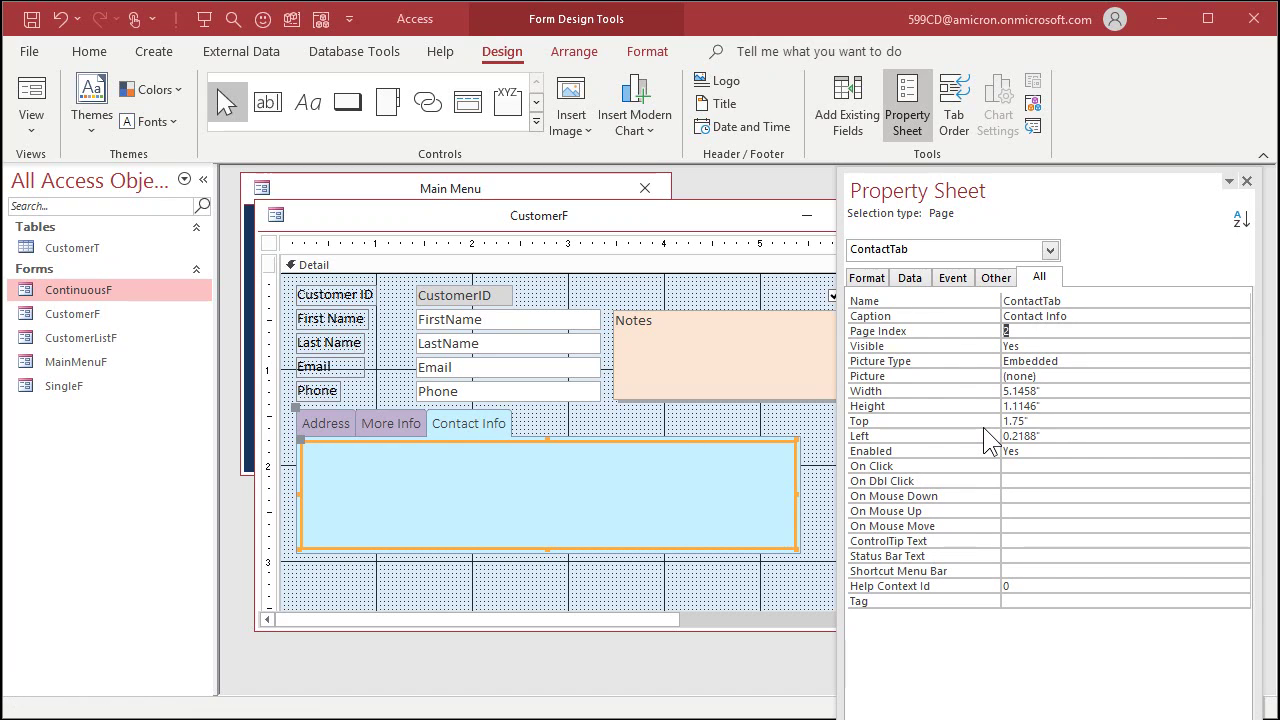
Cut the Email and Phone fields with their labels from the form, paste them onto the Contact Info page, and close the property sheet.
drag(285, 360, 521, 391)
key(Delete)
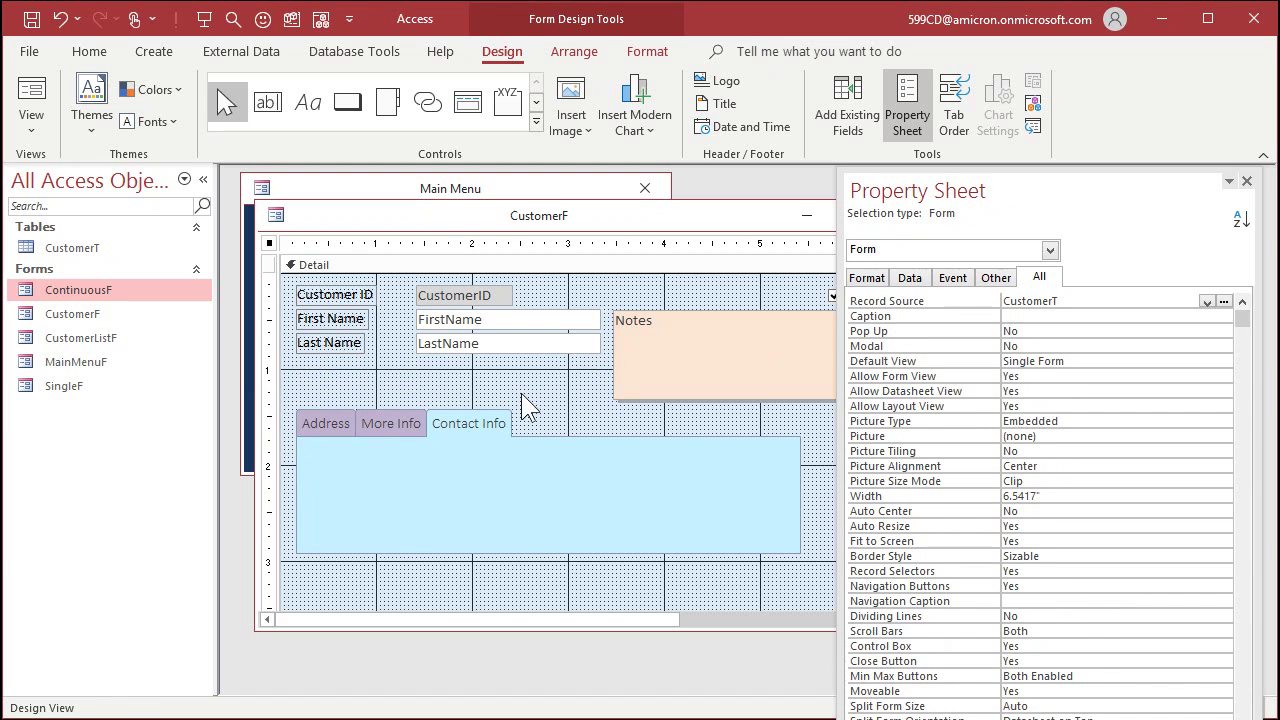
click(543, 439)
click(528, 502)
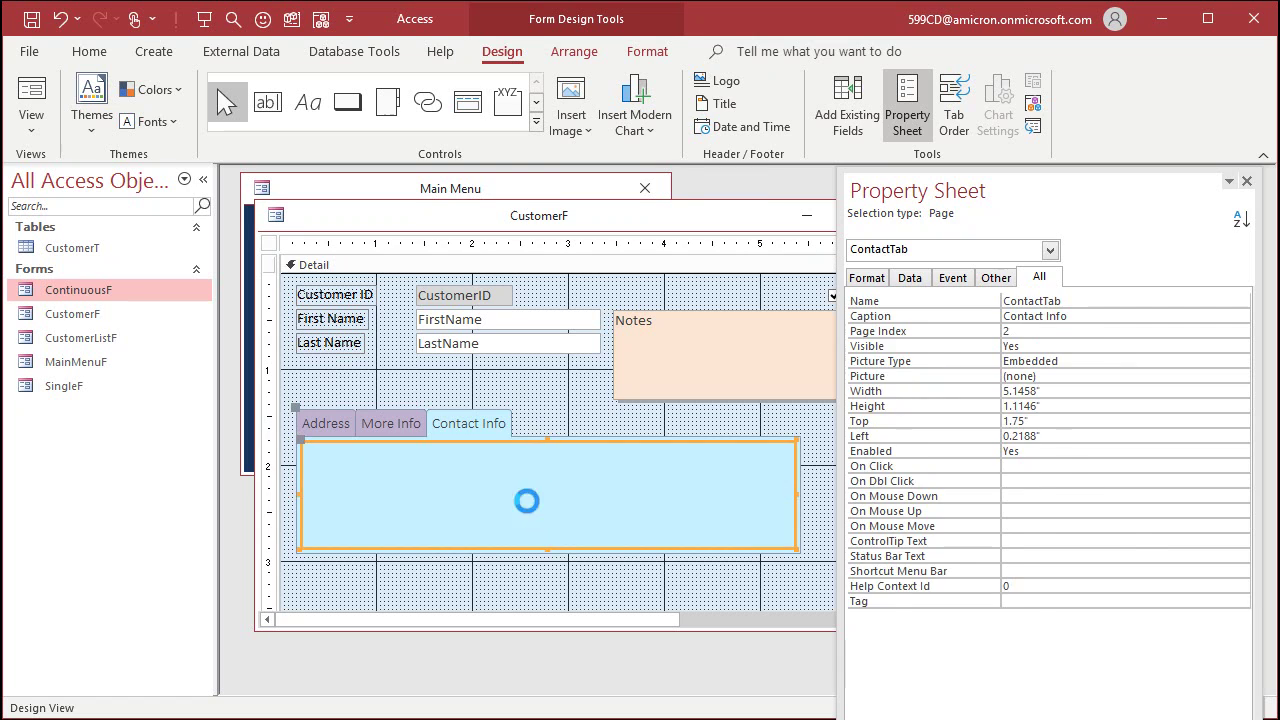
key(ctrl+v)
click(557, 425)
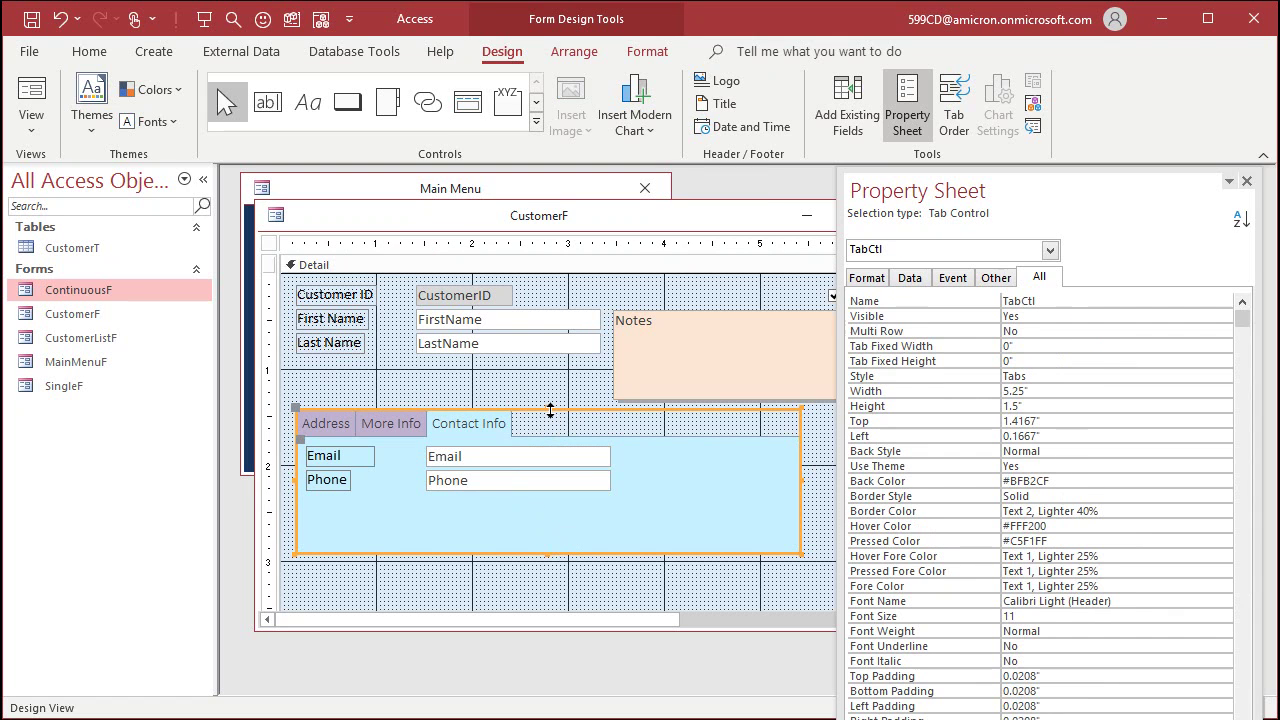
click(1246, 181)
Insert a fourth page after Contact Info in the tab control and delete it again.
right_click(573, 423)
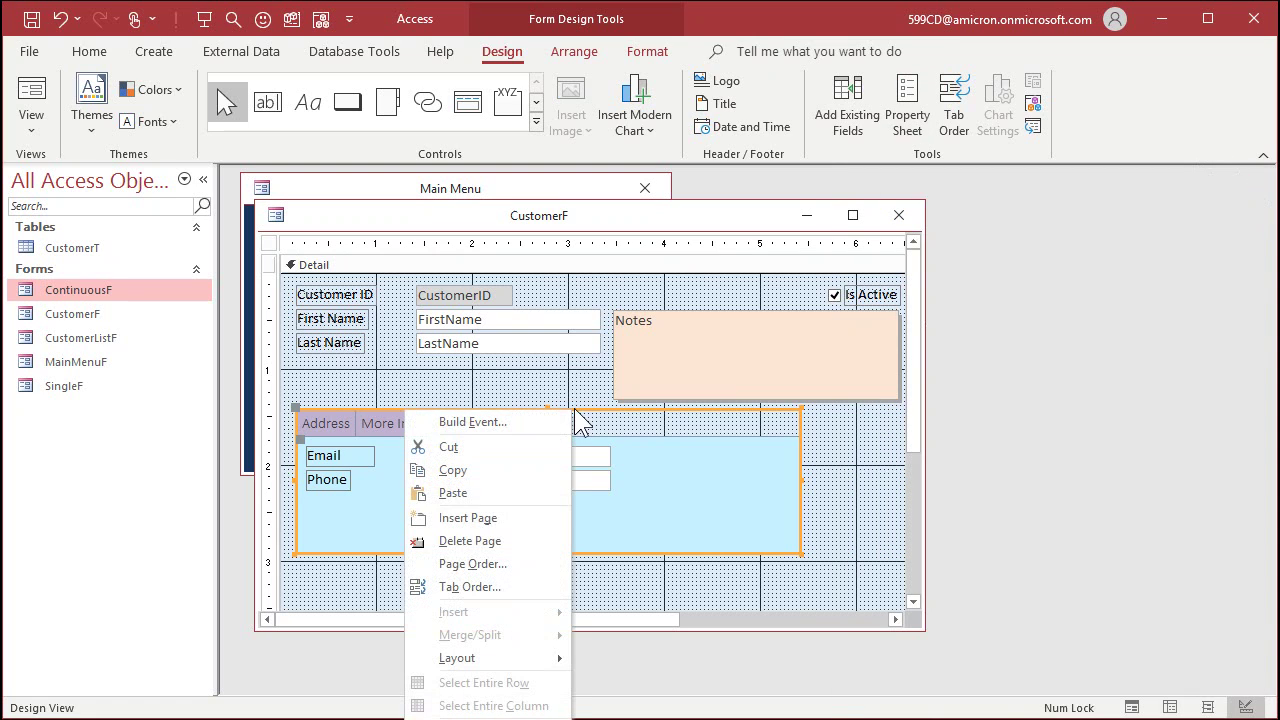
click(509, 516)
click(473, 421)
click(535, 426)
right_click(545, 421)
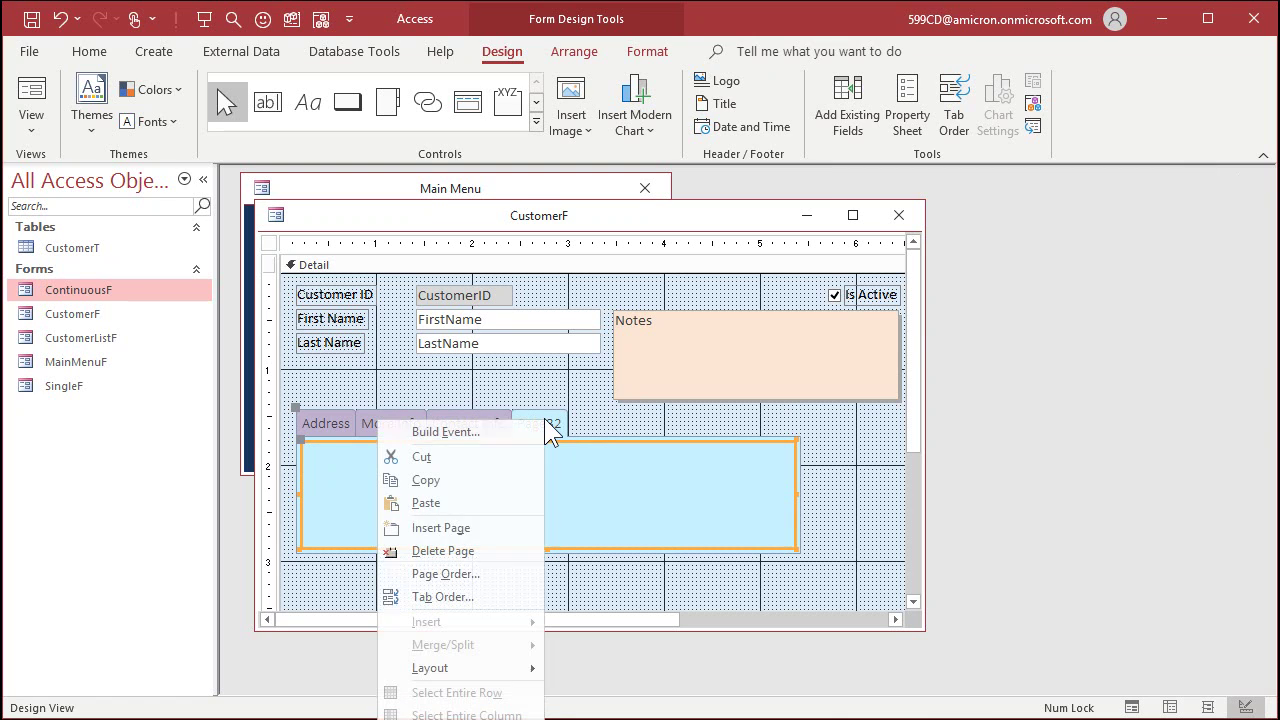
click(480, 550)
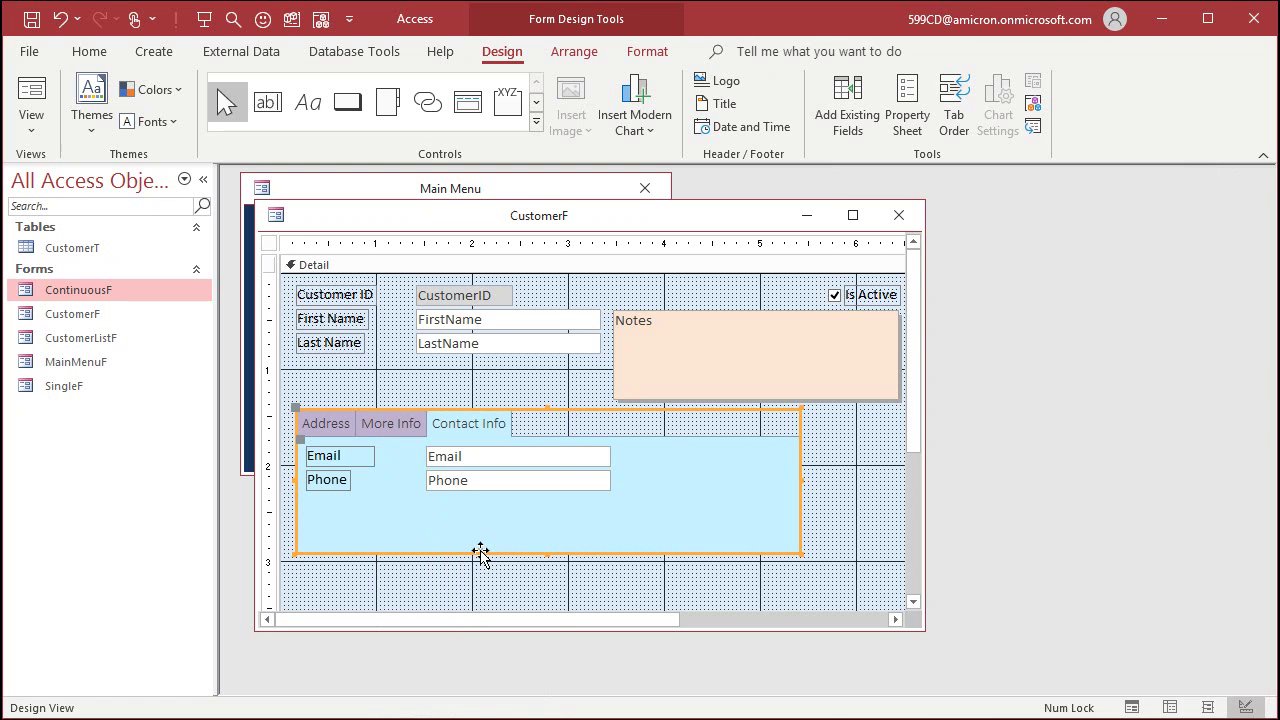
Move the Contact Info page to the front of the tab control's page order and look through its three pages.
right_click(478, 420)
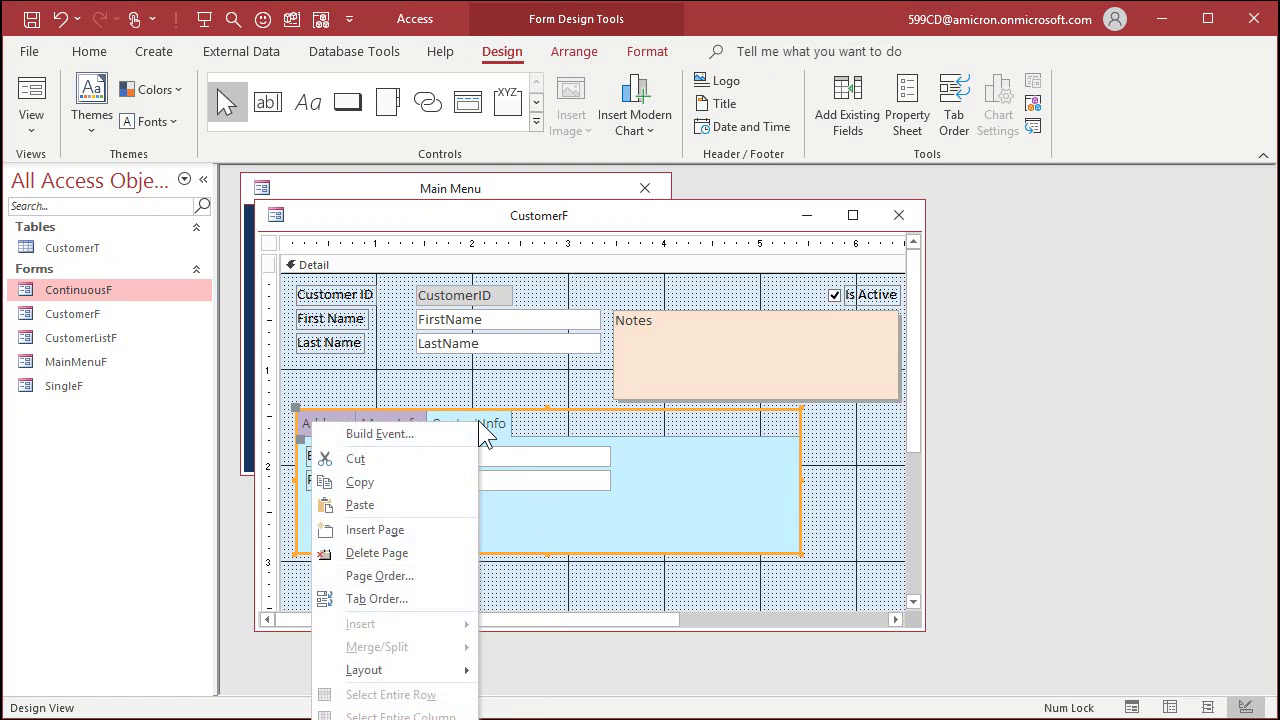
click(424, 580)
click(553, 257)
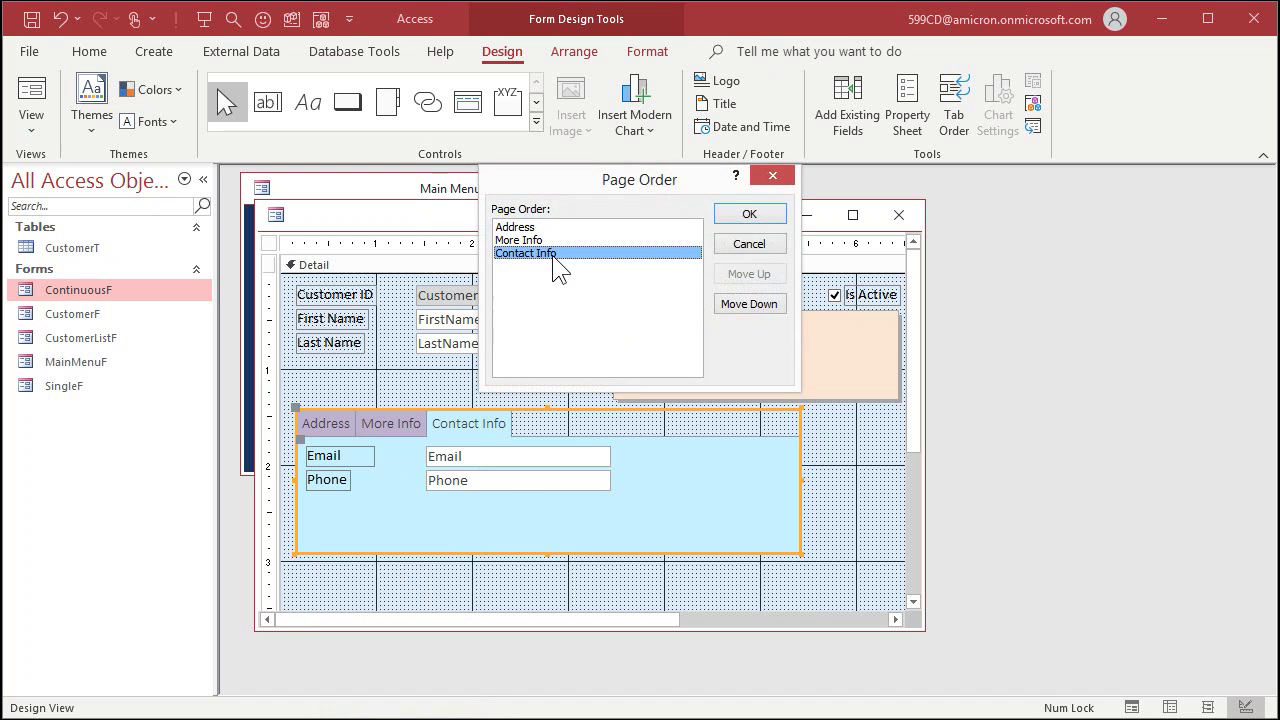
click(748, 276)
click(748, 277)
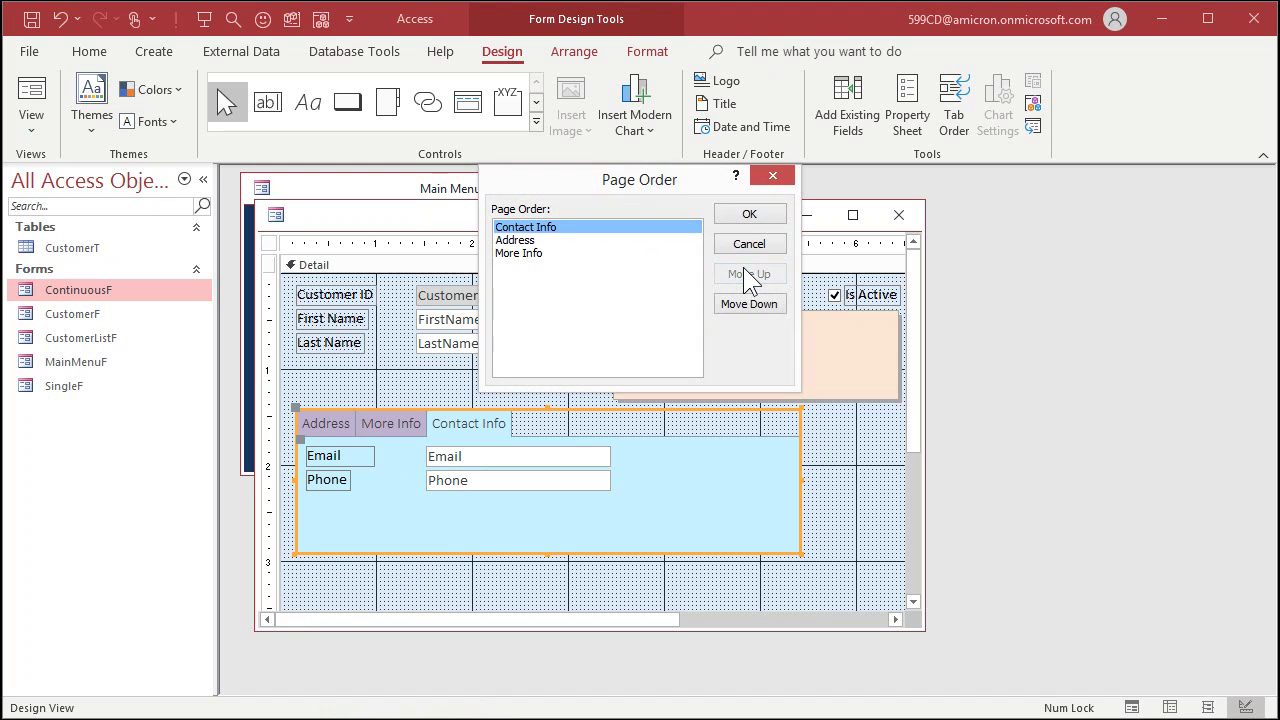
click(750, 213)
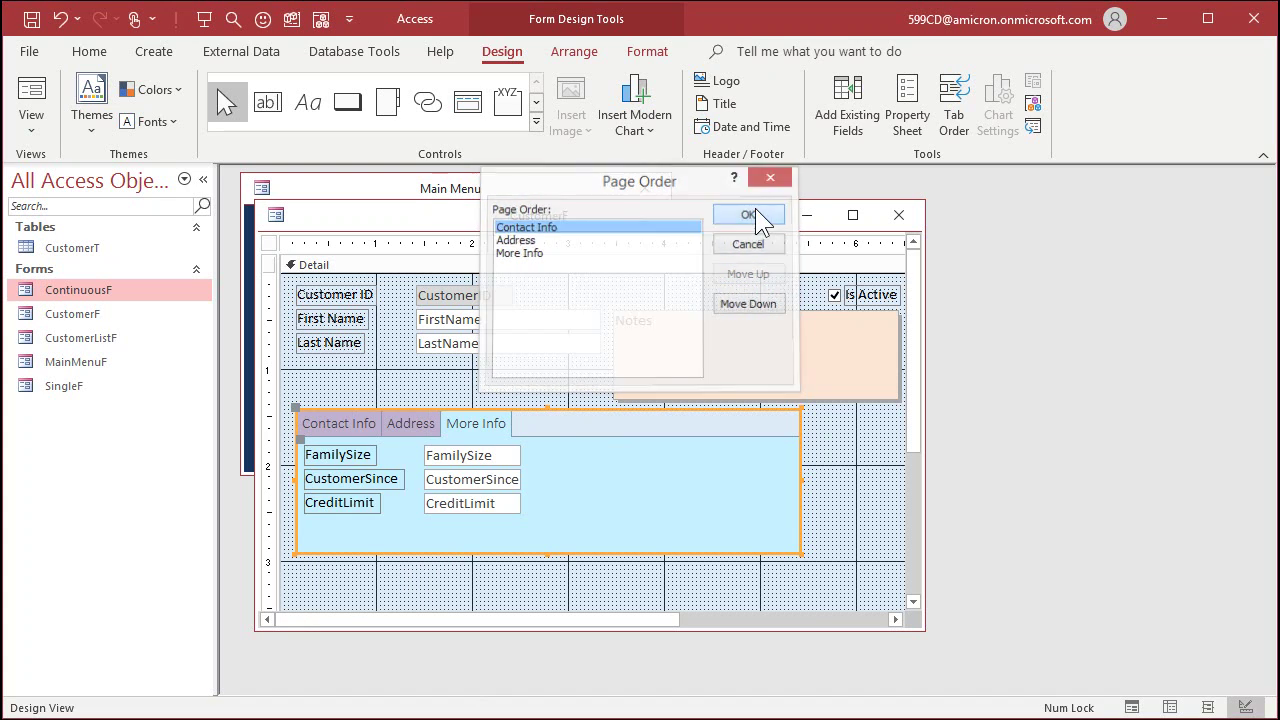
click(328, 429)
click(407, 424)
click(477, 423)
click(415, 428)
click(345, 421)
click(400, 390)
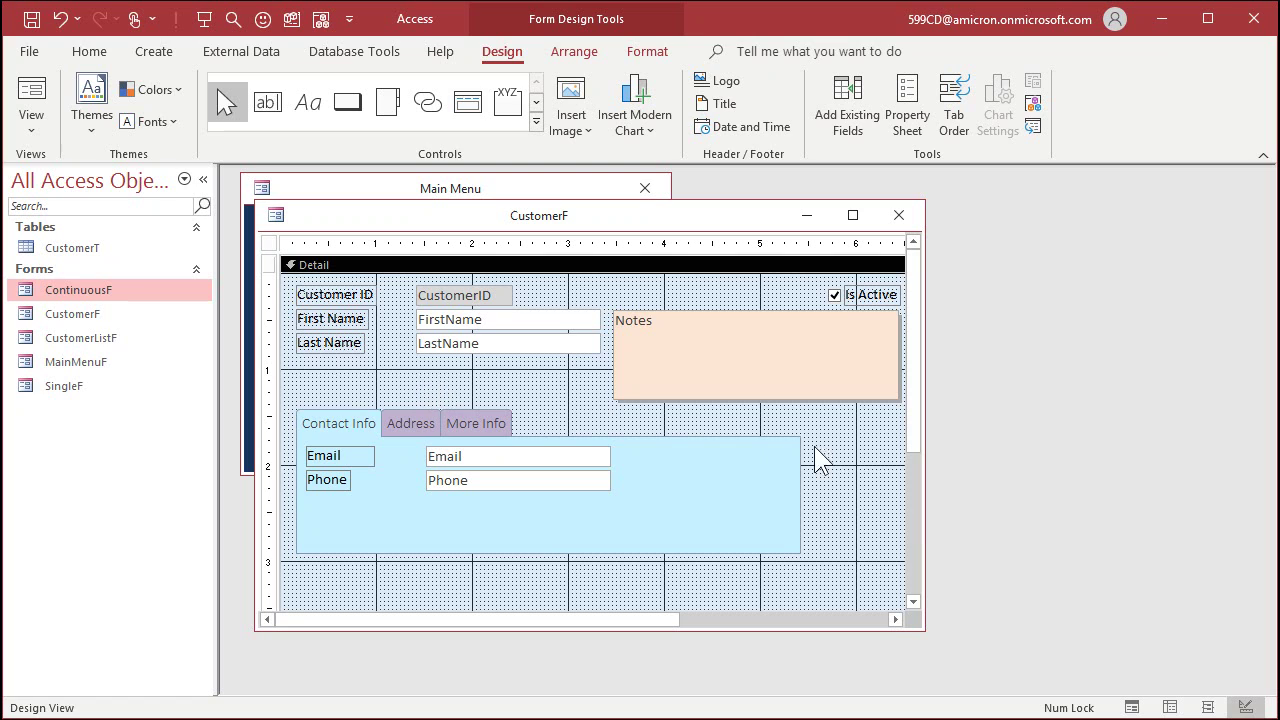
Enlarge the CustomerF form window and shorten the Detail section to about the 3-inch mark, just below the tab control.
drag(921, 628, 968, 679)
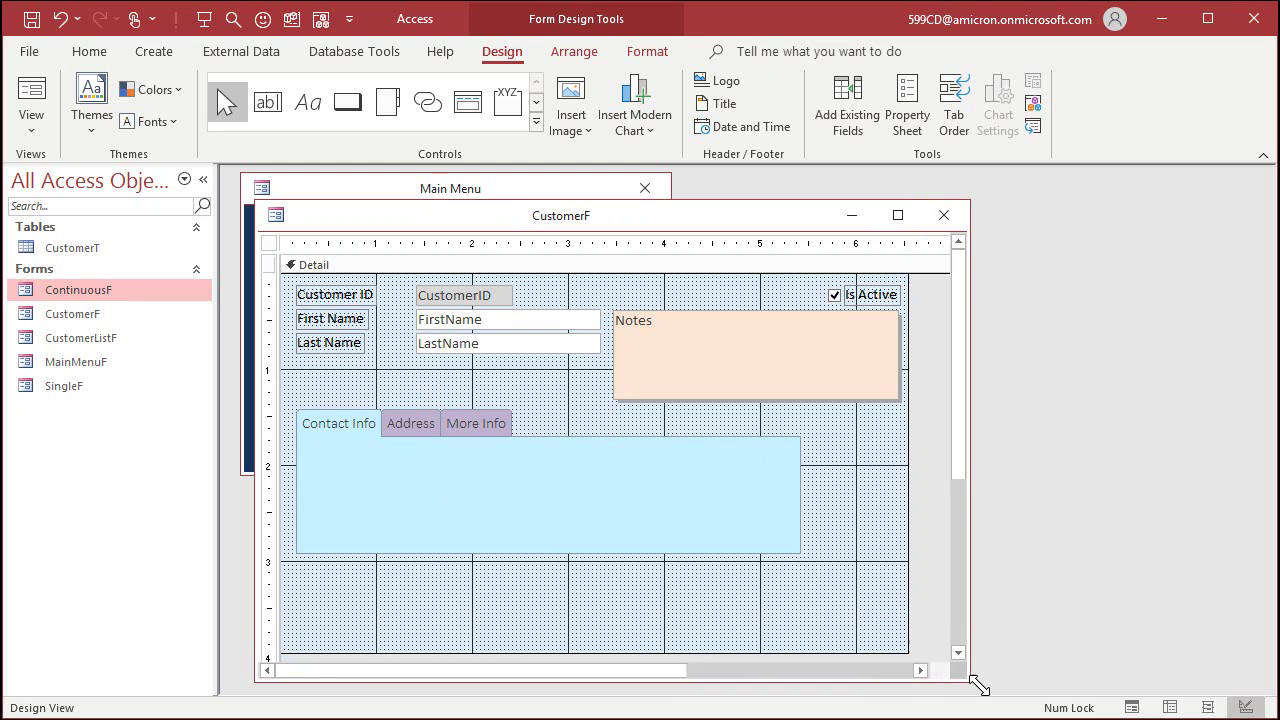
drag(789, 651, 795, 562)
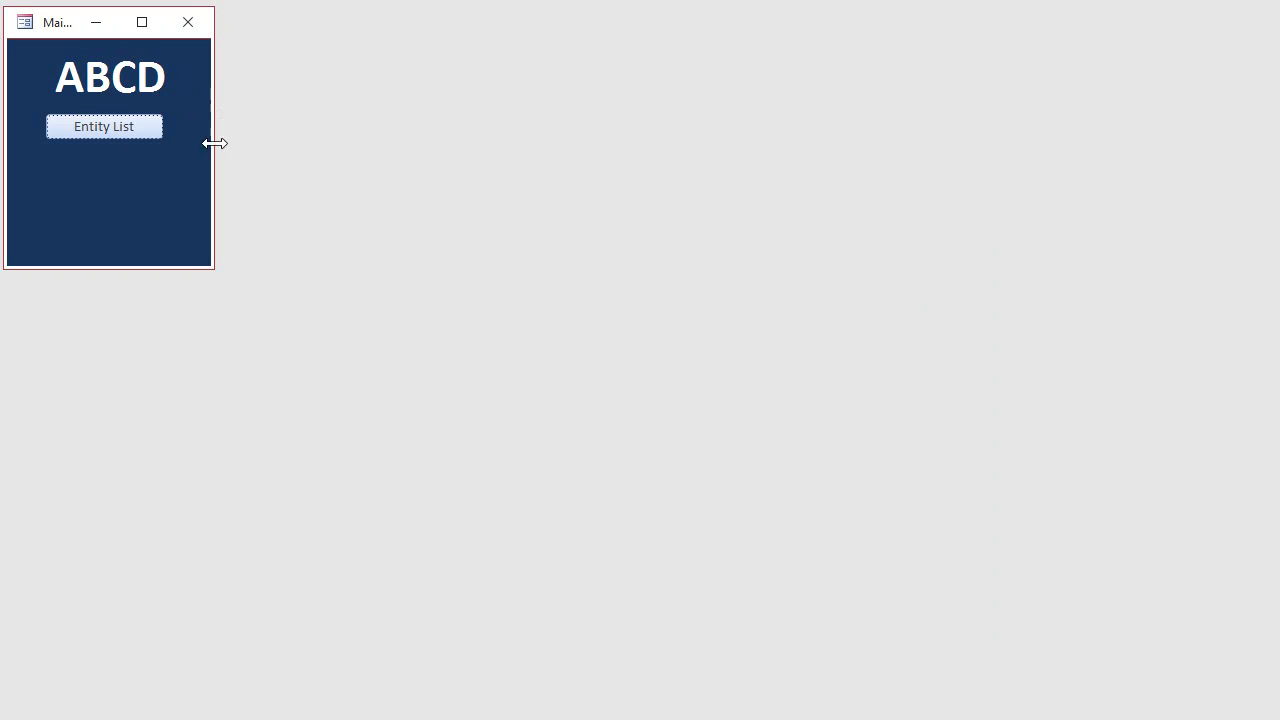
Open the Amicron Computing entry from the other database's Entity List and examine its Email, Phone and Address sections.
click(113, 128)
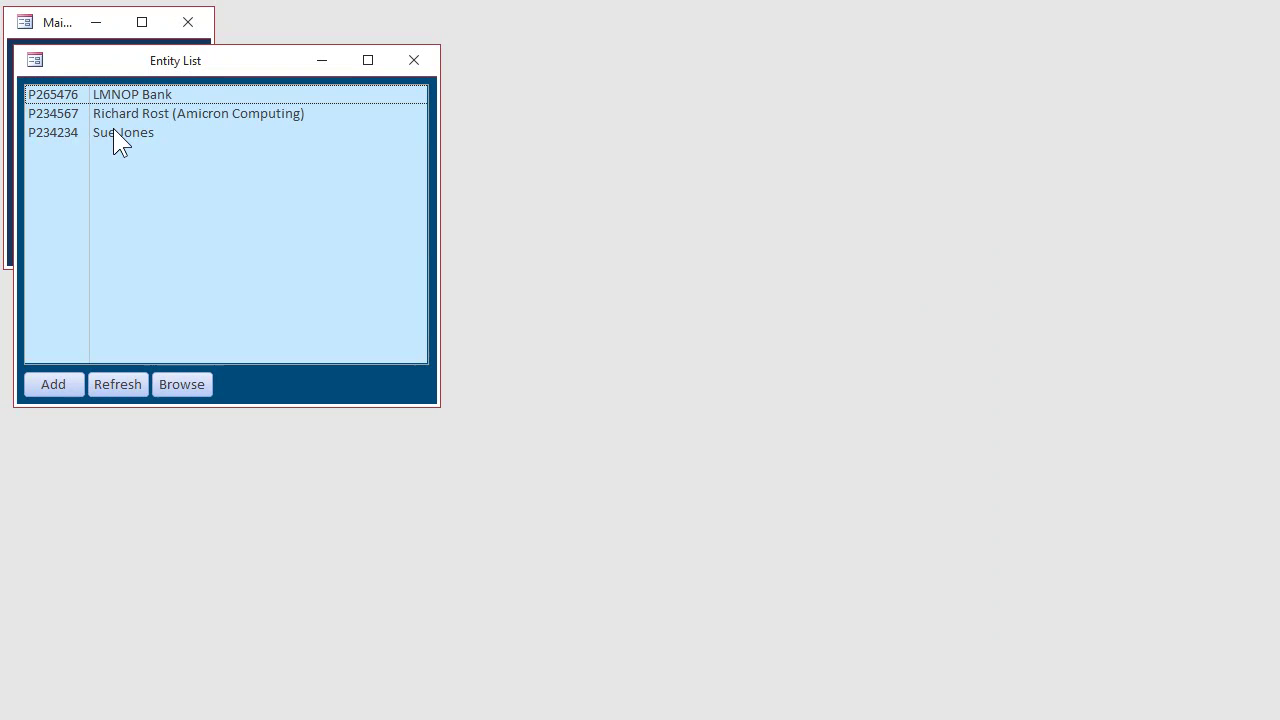
double_click(216, 113)
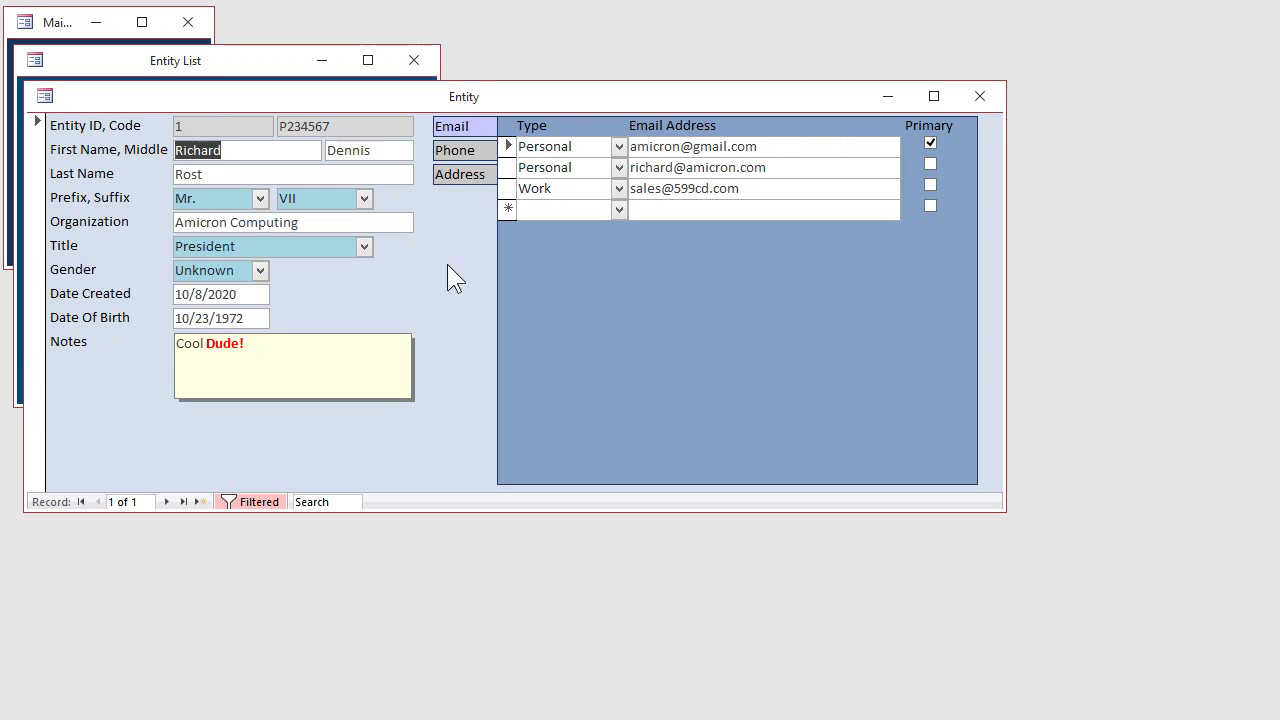
click(458, 152)
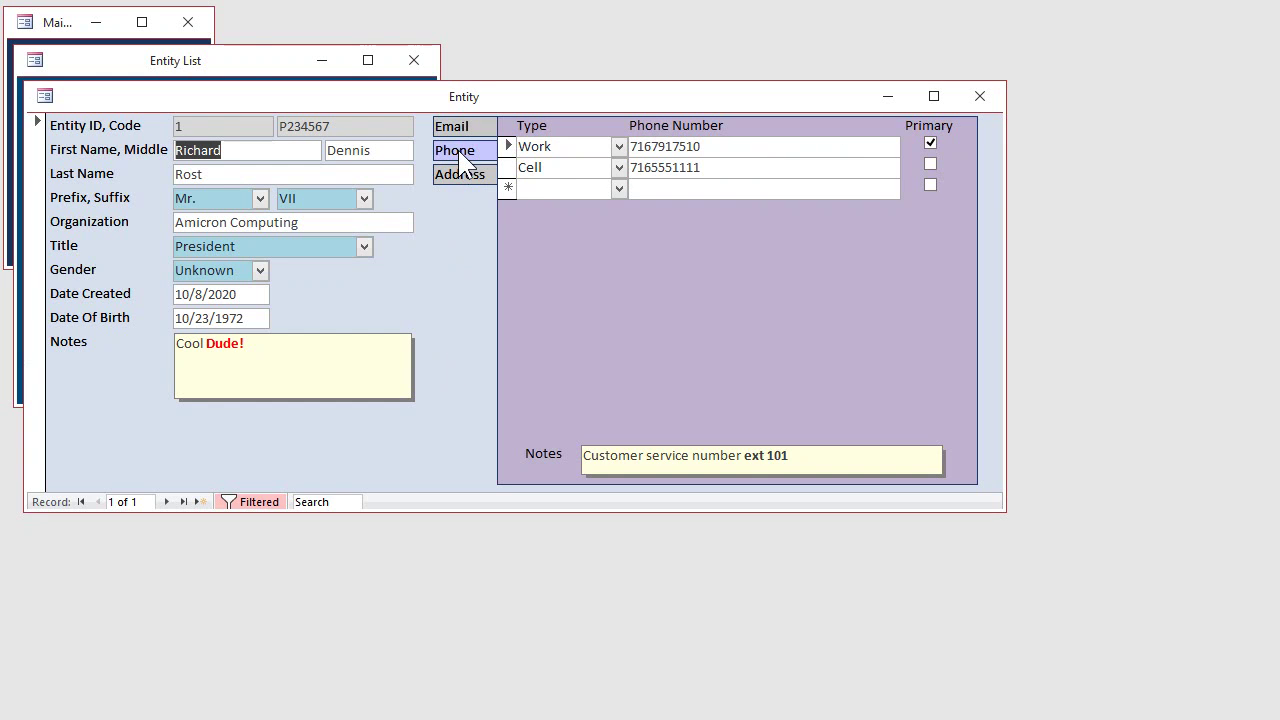
click(454, 176)
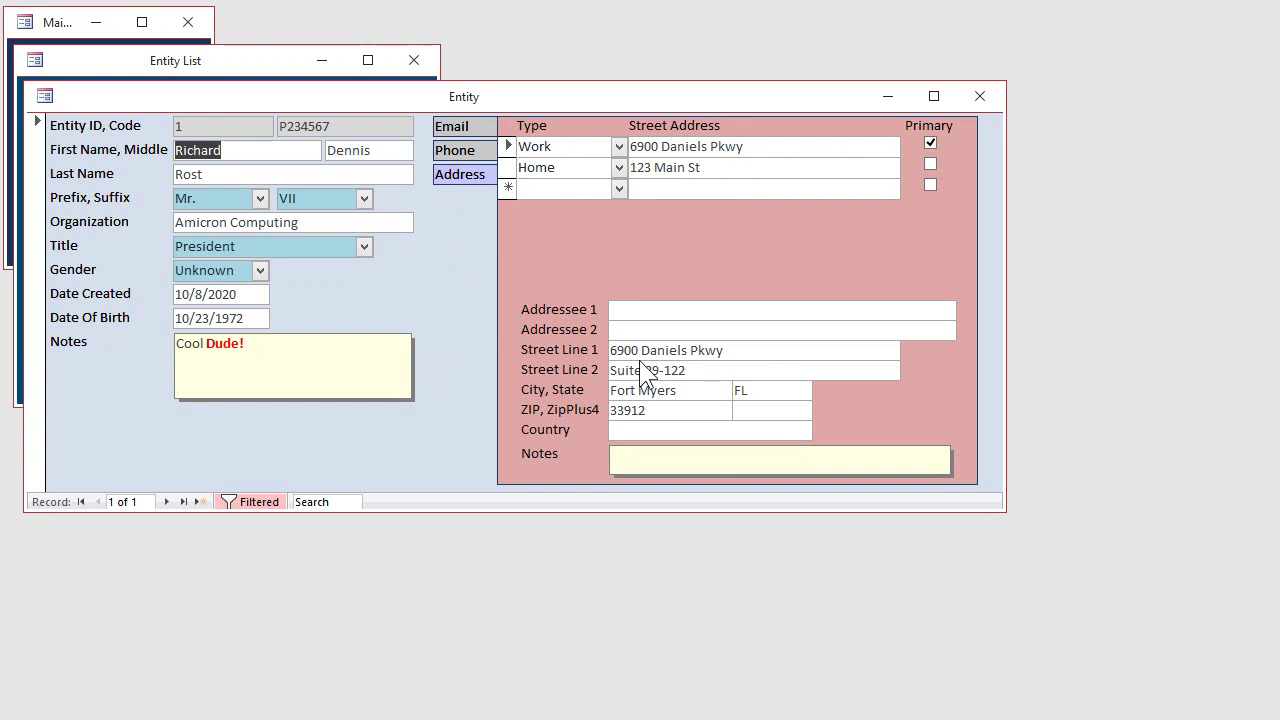
click(466, 155)
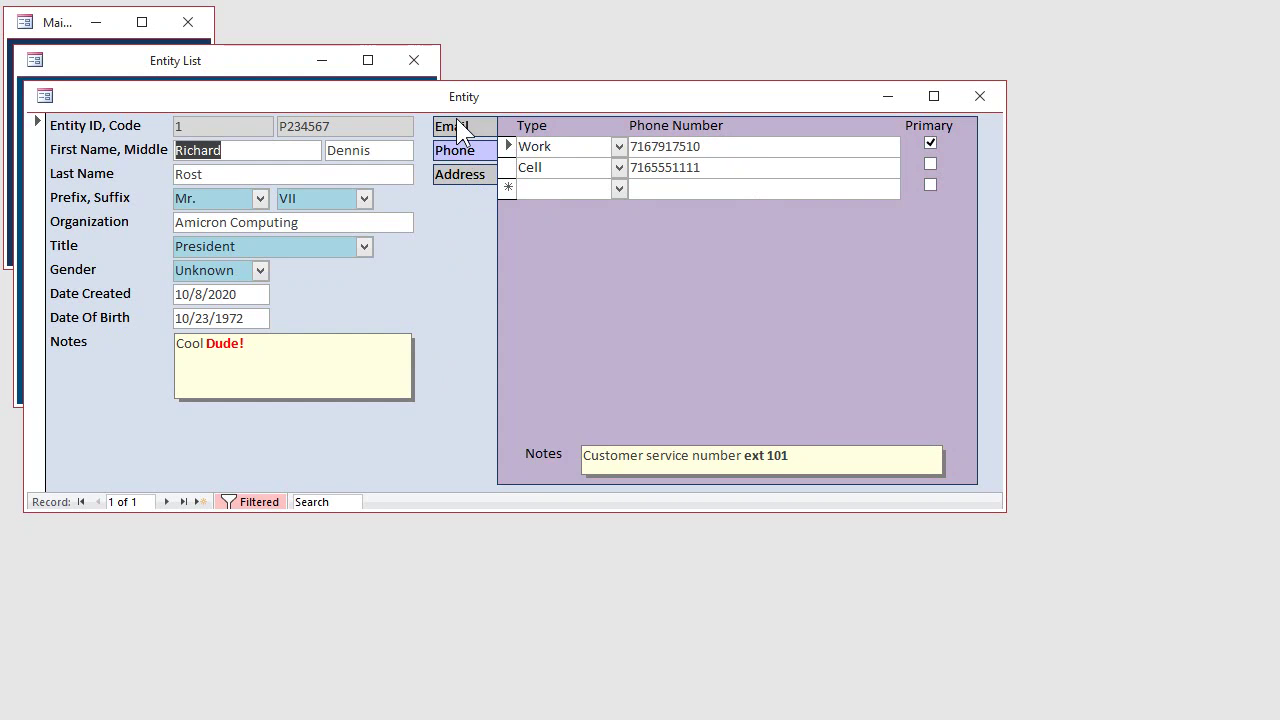
click(456, 122)
click(458, 152)
click(460, 174)
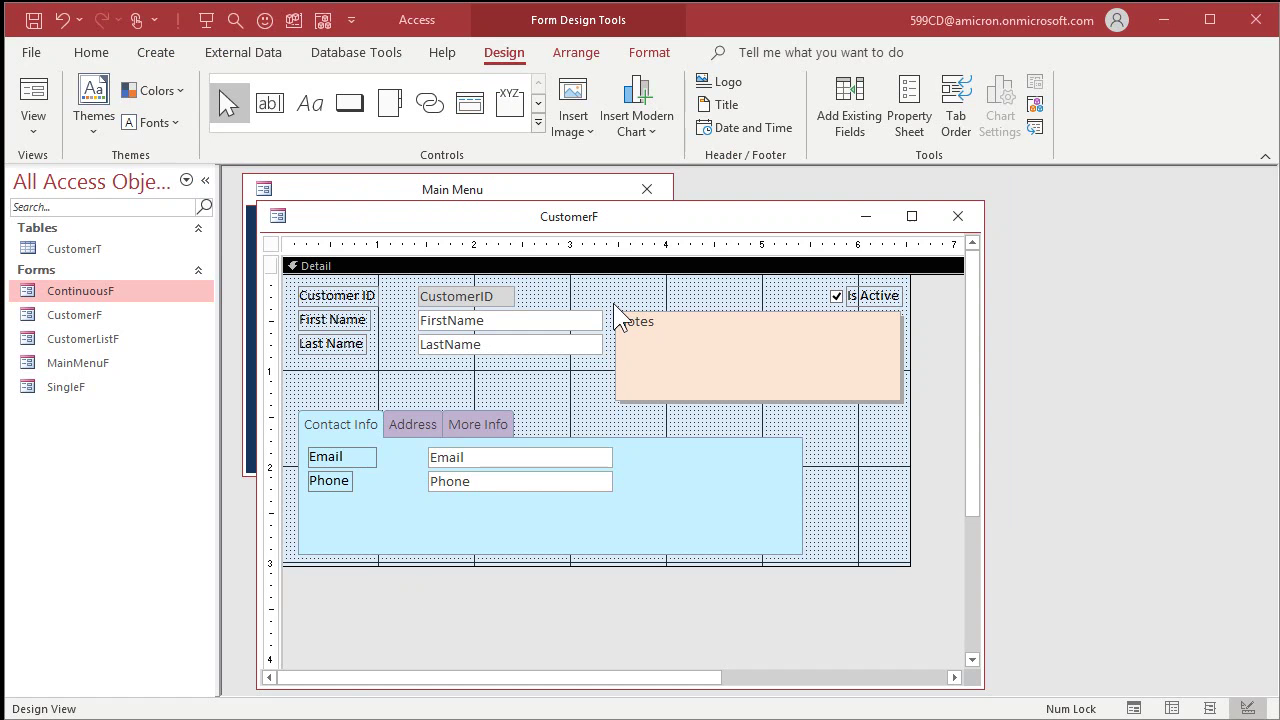
Close CustomerF, saving its design changes, and reopen the customer form from the Main Menu.
click(957, 216)
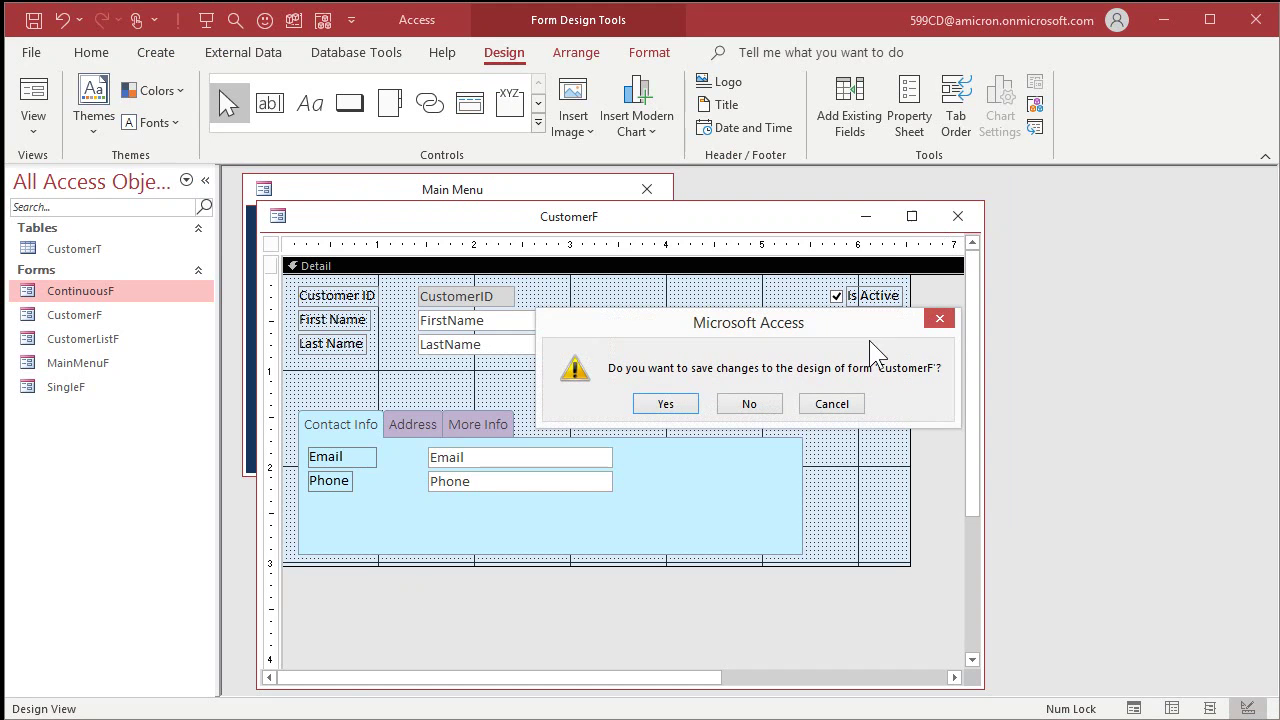
click(665, 403)
click(369, 297)
Examine the first customer's fields on the Contact Info, Address and More Info pages in Form View.
click(428, 381)
click(452, 384)
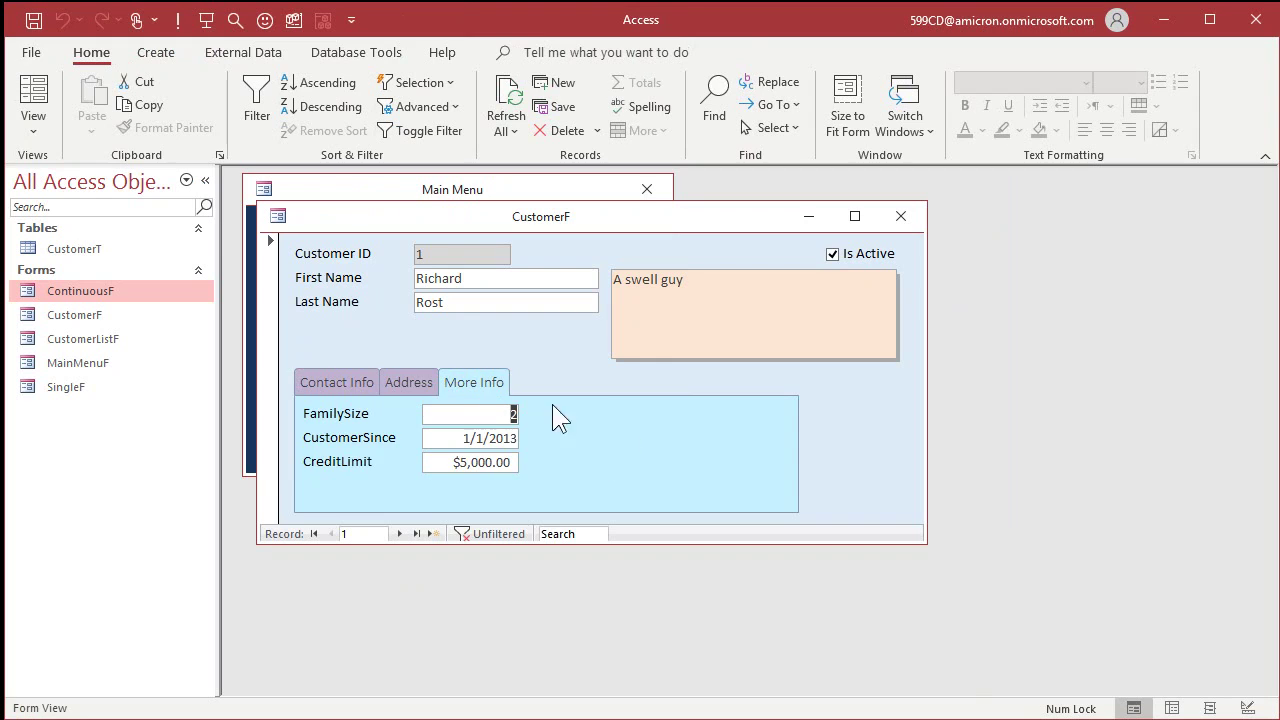
click(407, 382)
click(324, 381)
click(385, 381)
click(474, 381)
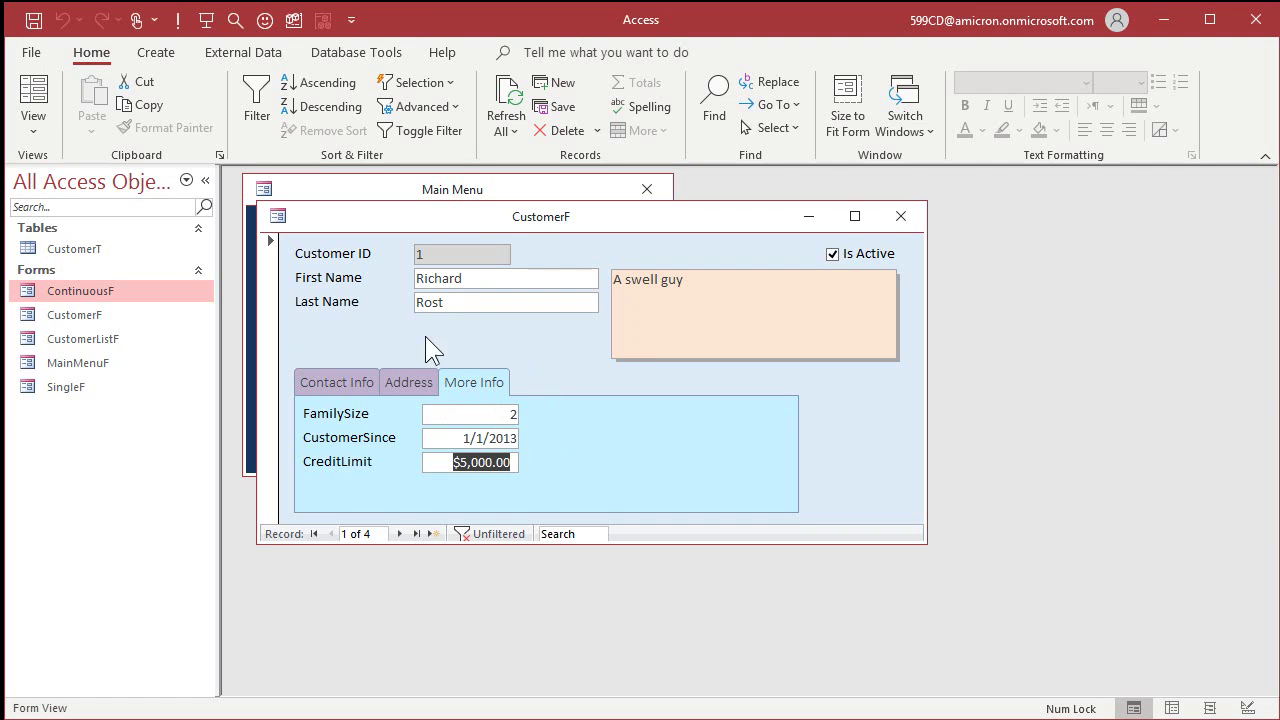
click(398, 390)
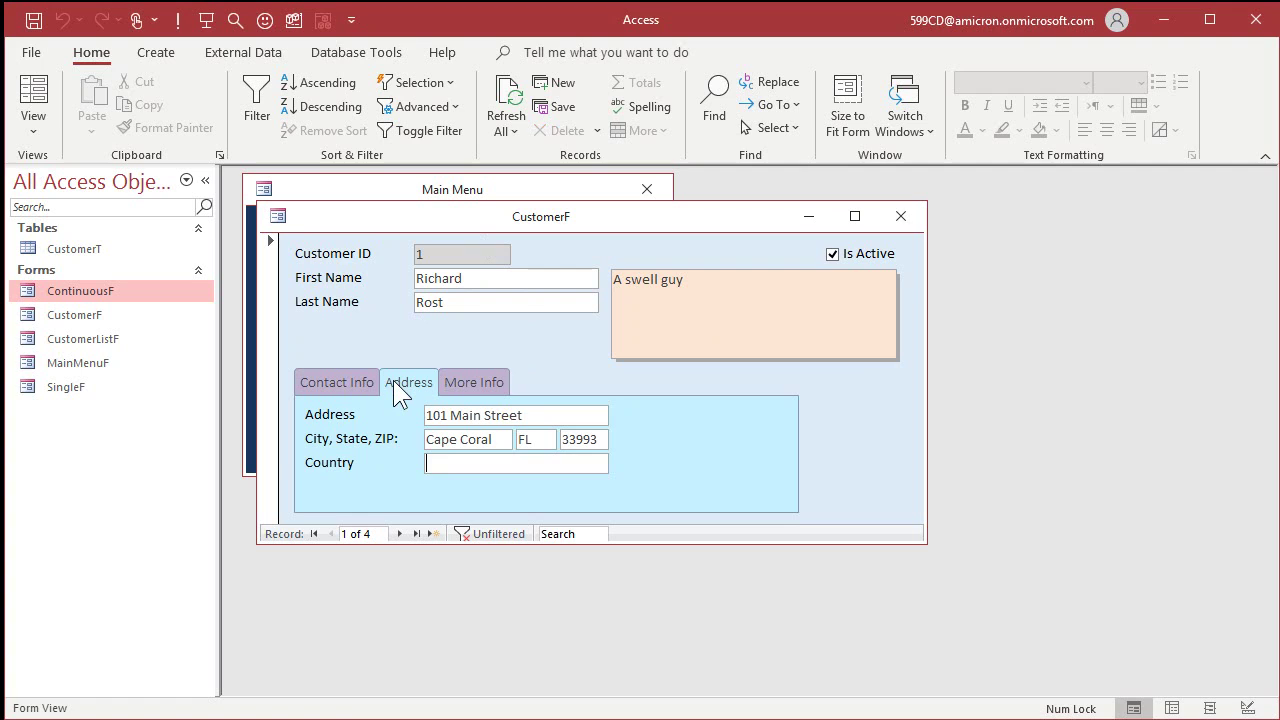
click(336, 386)
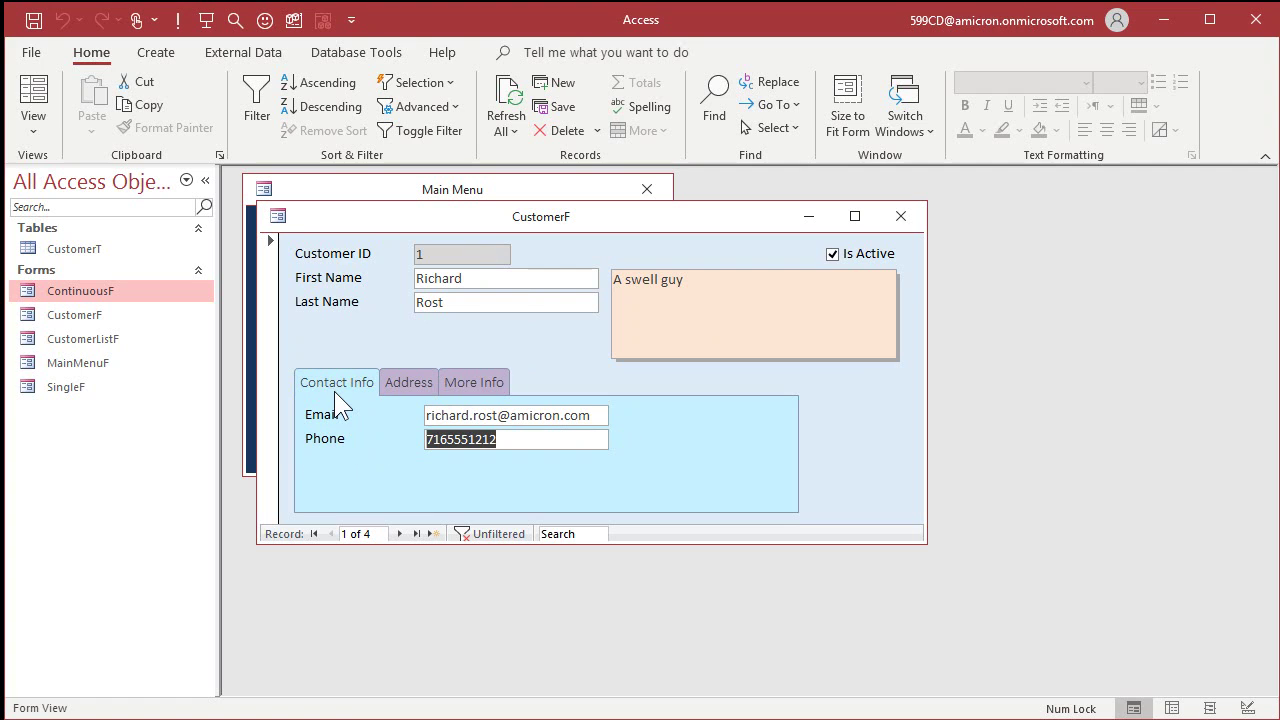
Page through the customer records to the last one, viewing the Contact Info page and then the Address page.
click(470, 415)
key(Page_Down)
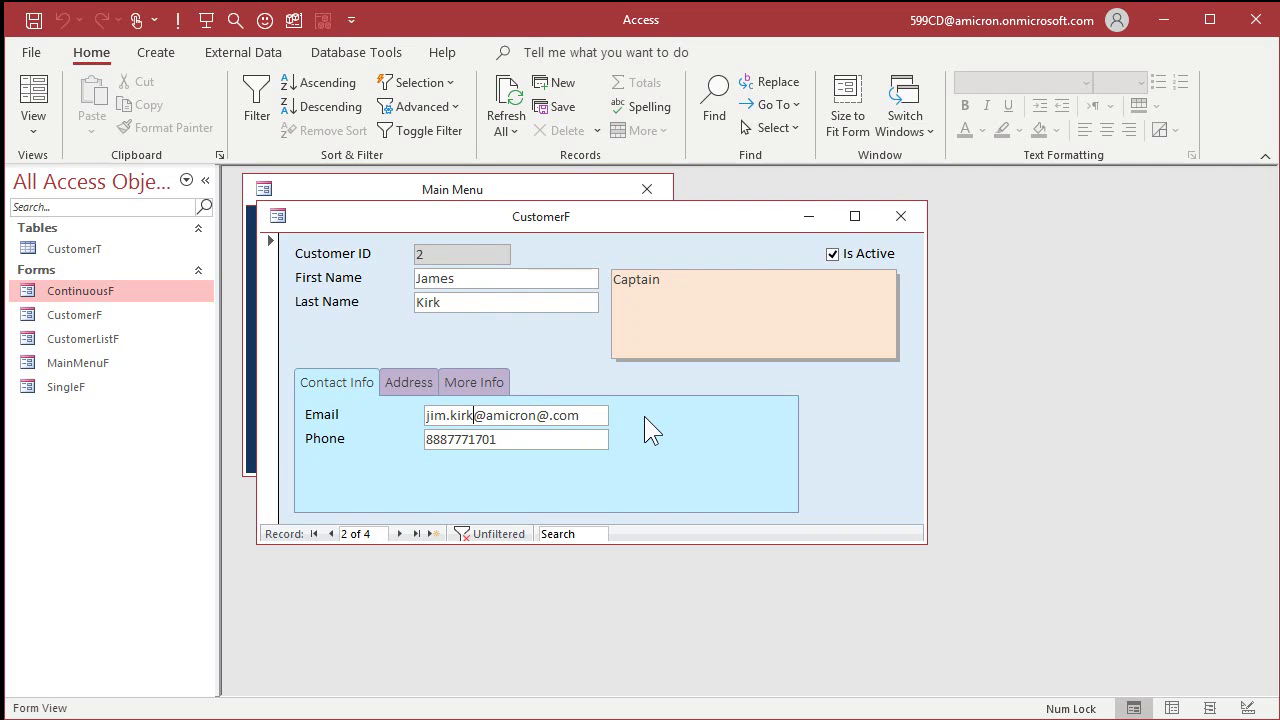
key(Page_Down)
click(401, 384)
key(Page_Down)
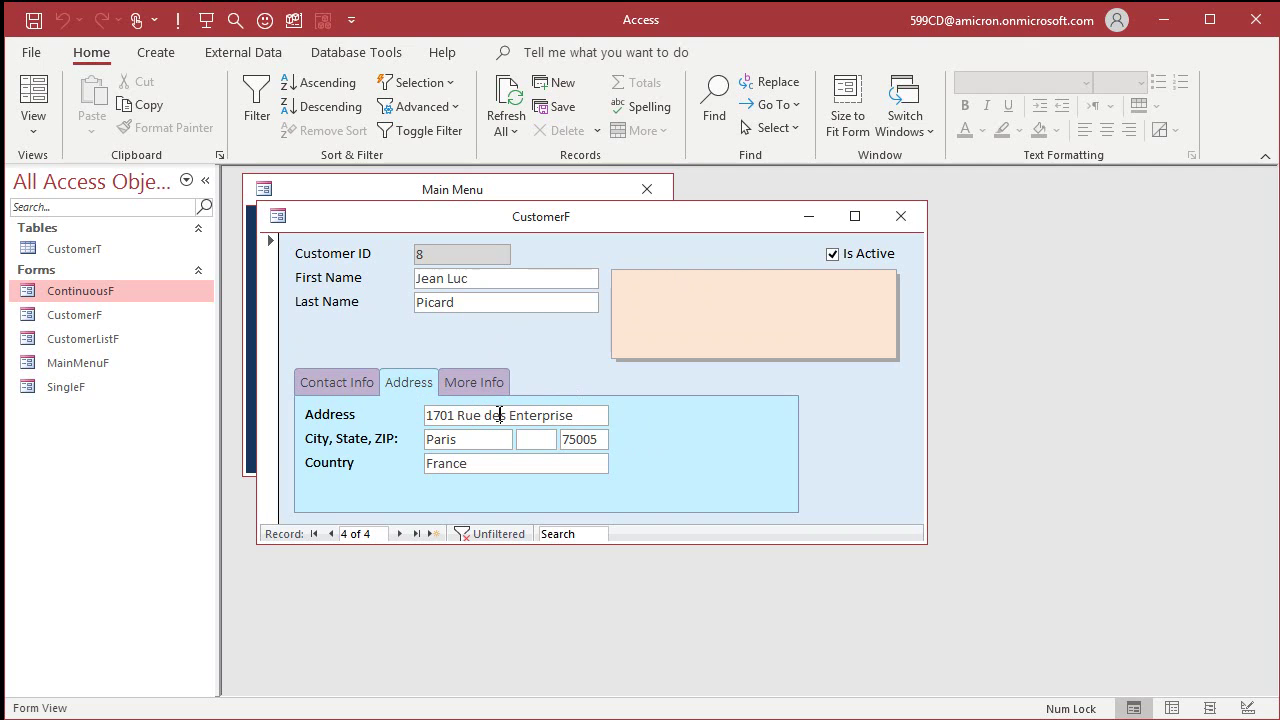
Test the tab order of the Address page by moving field by field from Address past Country.
key(Tab)
click(482, 416)
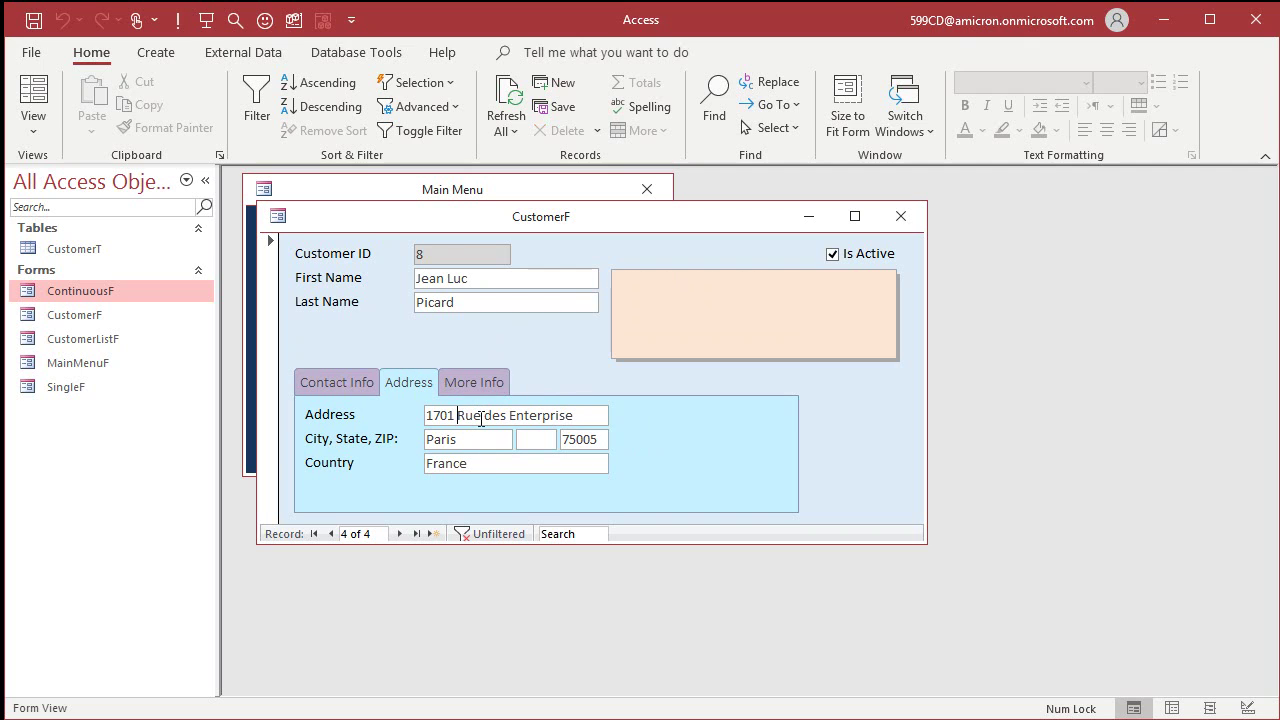
key(Tab)
key(Tab)
key(Tab)
key(Tab)
key(Tab)
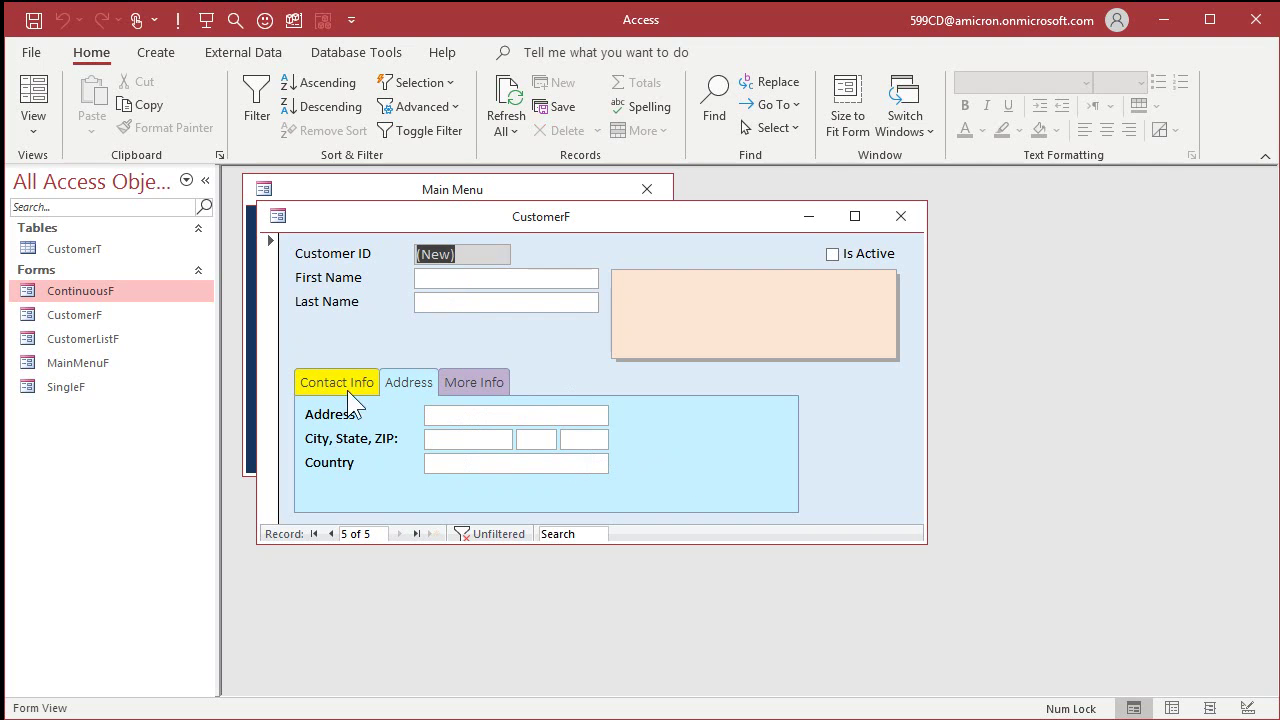
Test moving through the fields of the Contact Info and More Info pages on the blank new record.
click(318, 382)
click(457, 414)
key(Tab)
key(Tab)
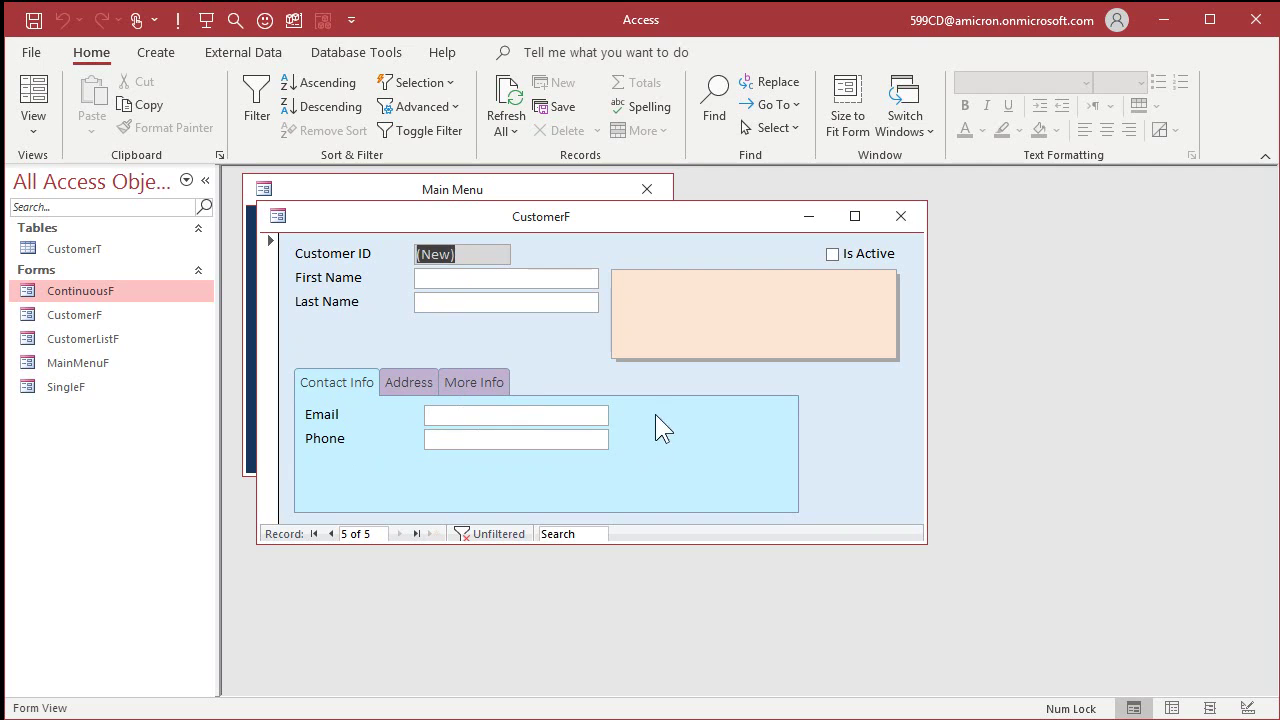
click(483, 380)
key(Tab)
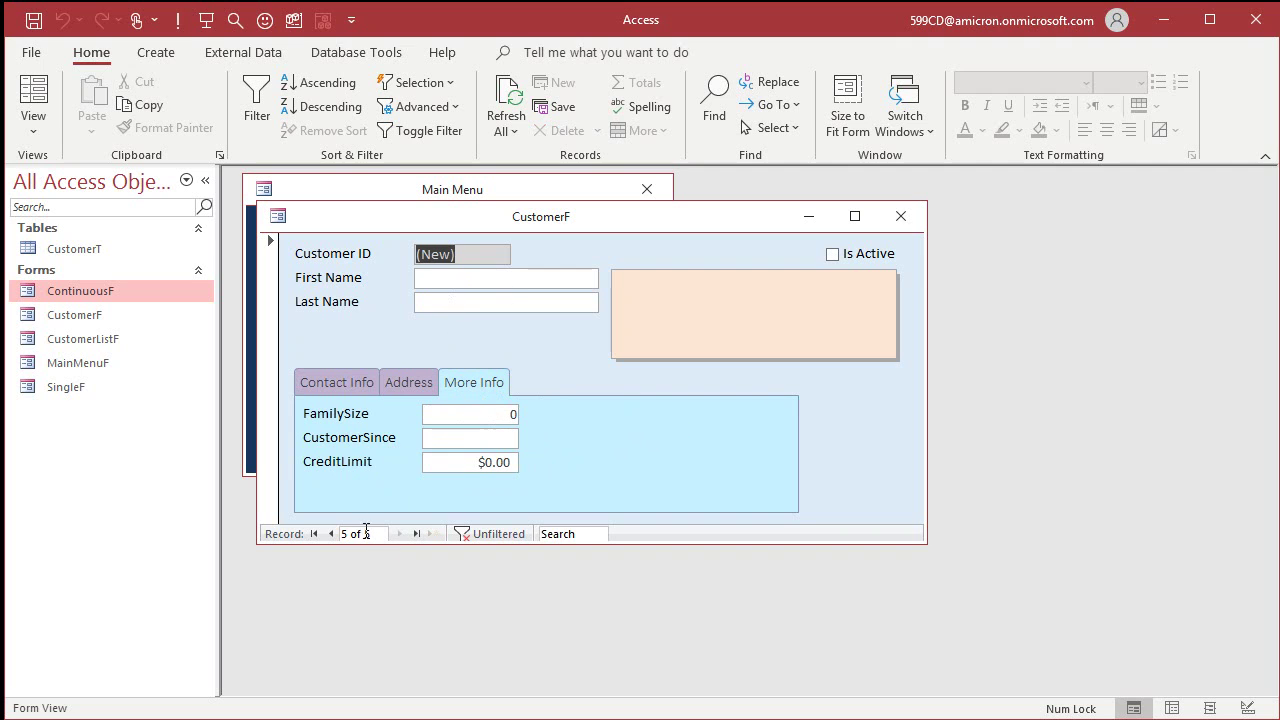
Return to the first customer record and test the tab order on the Contact Info page starting from Email.
click(313, 533)
click(336, 382)
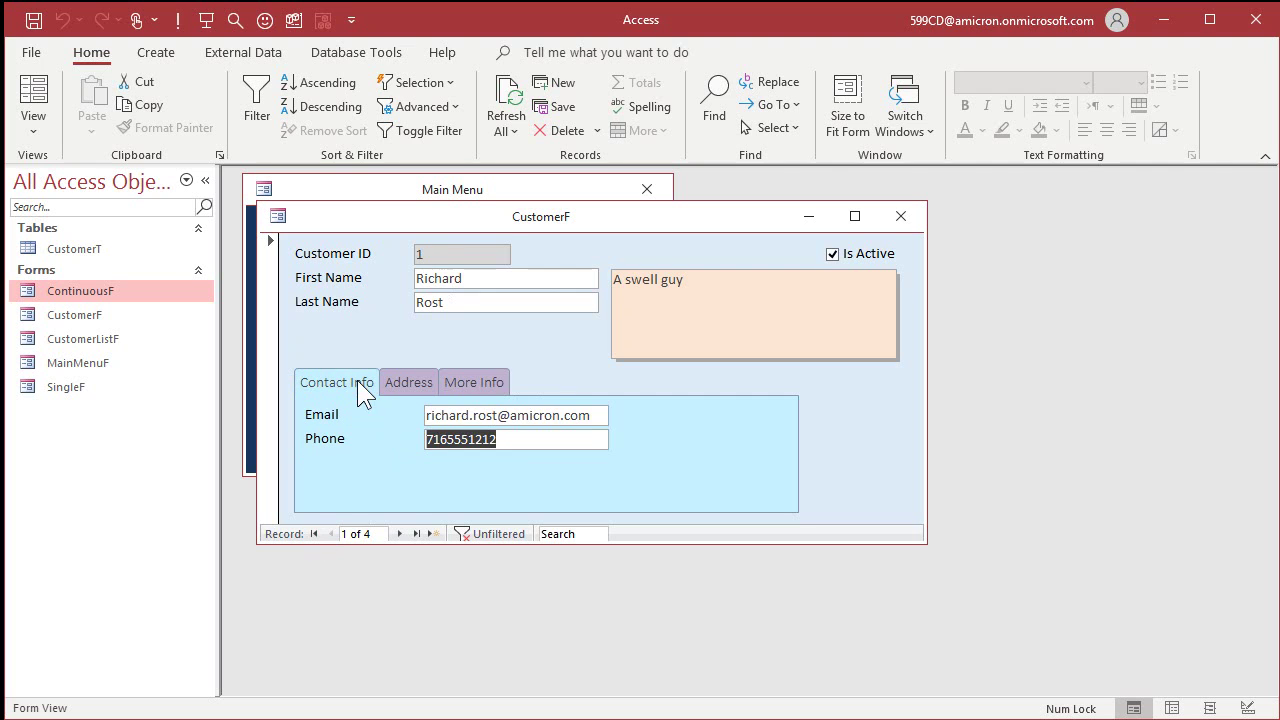
click(460, 414)
key(Tab)
key(Tab)
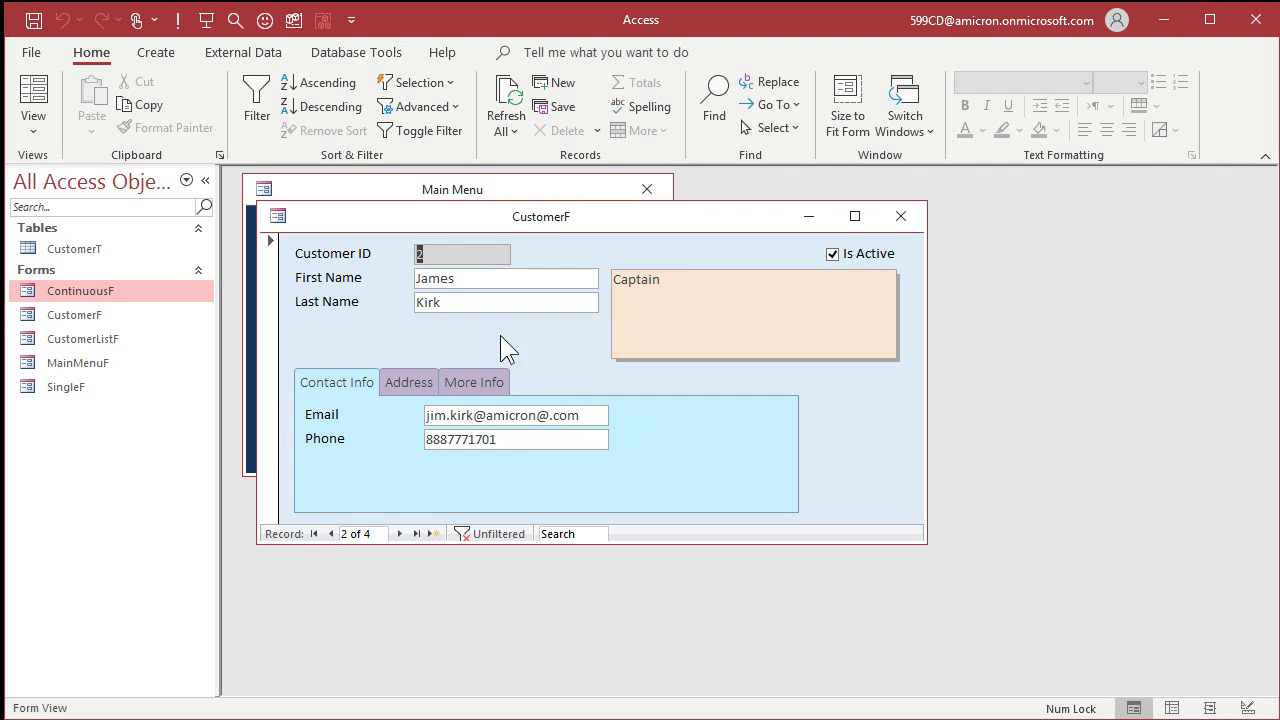
Switch CustomerF to Design View and apply Auto Order to the Contact Info page's tab order.
right_click(560, 353)
click(606, 420)
click(648, 445)
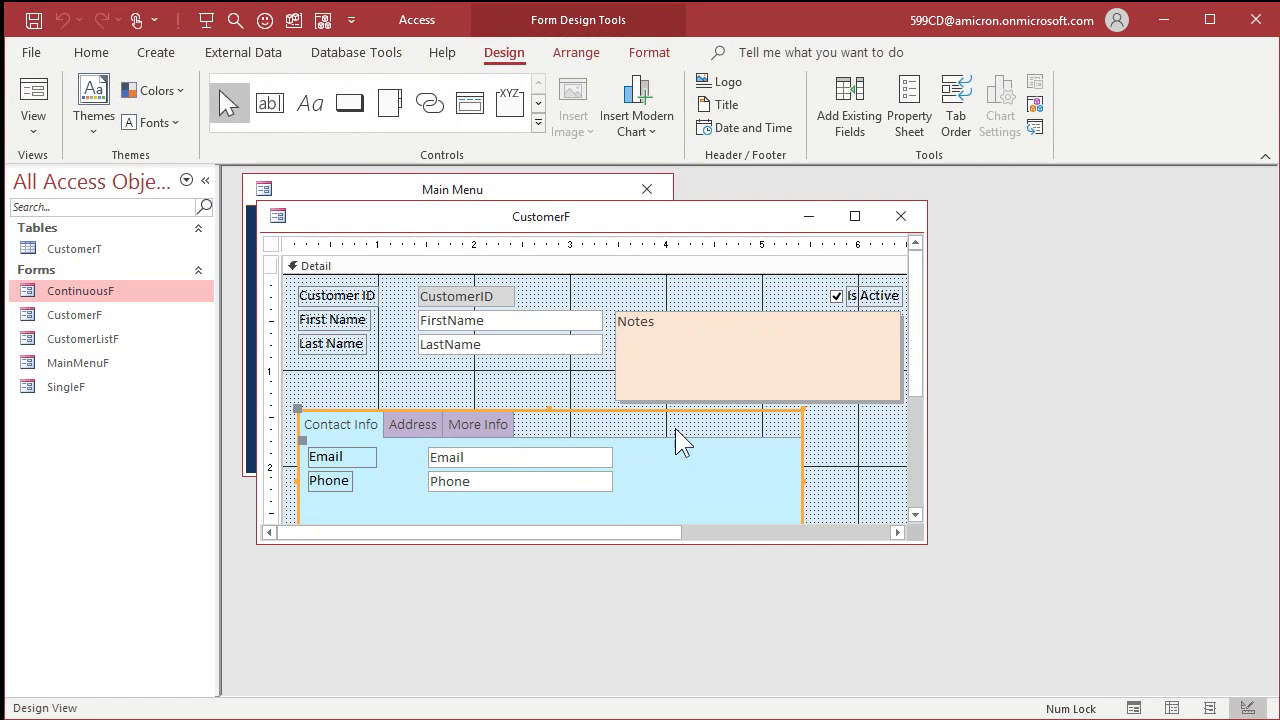
click(656, 444)
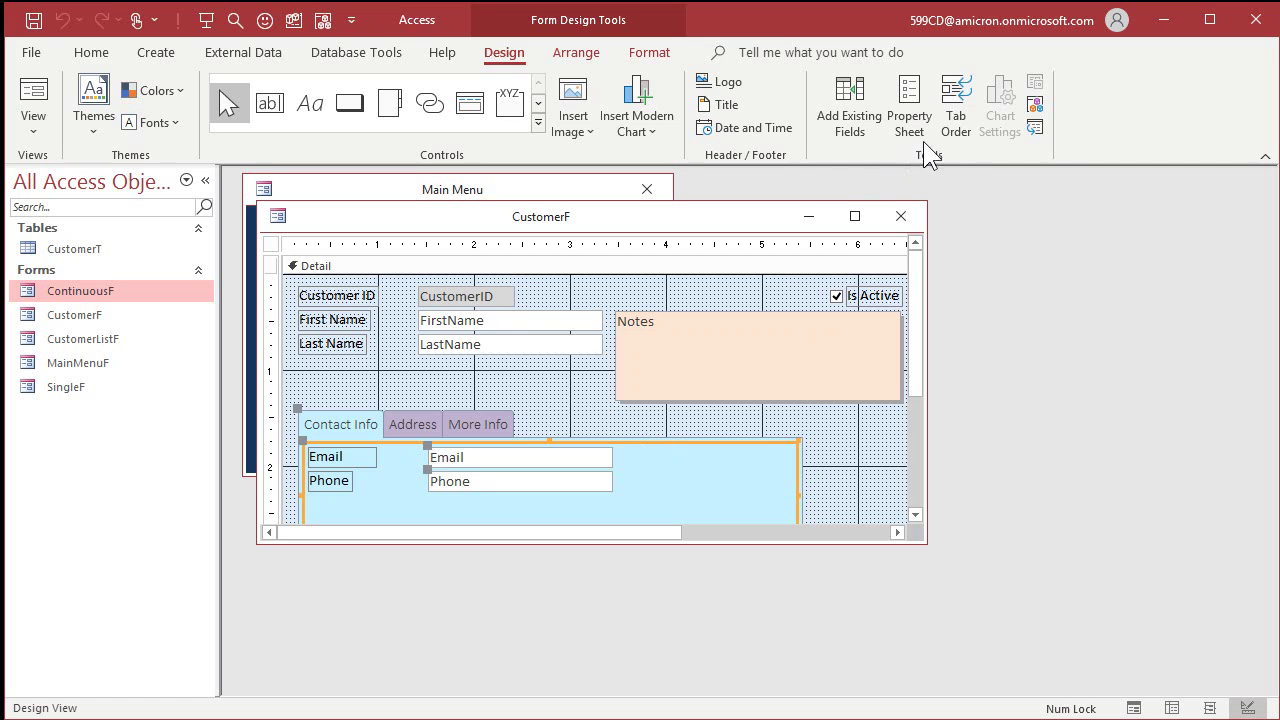
click(956, 110)
drag(650, 113, 915, 205)
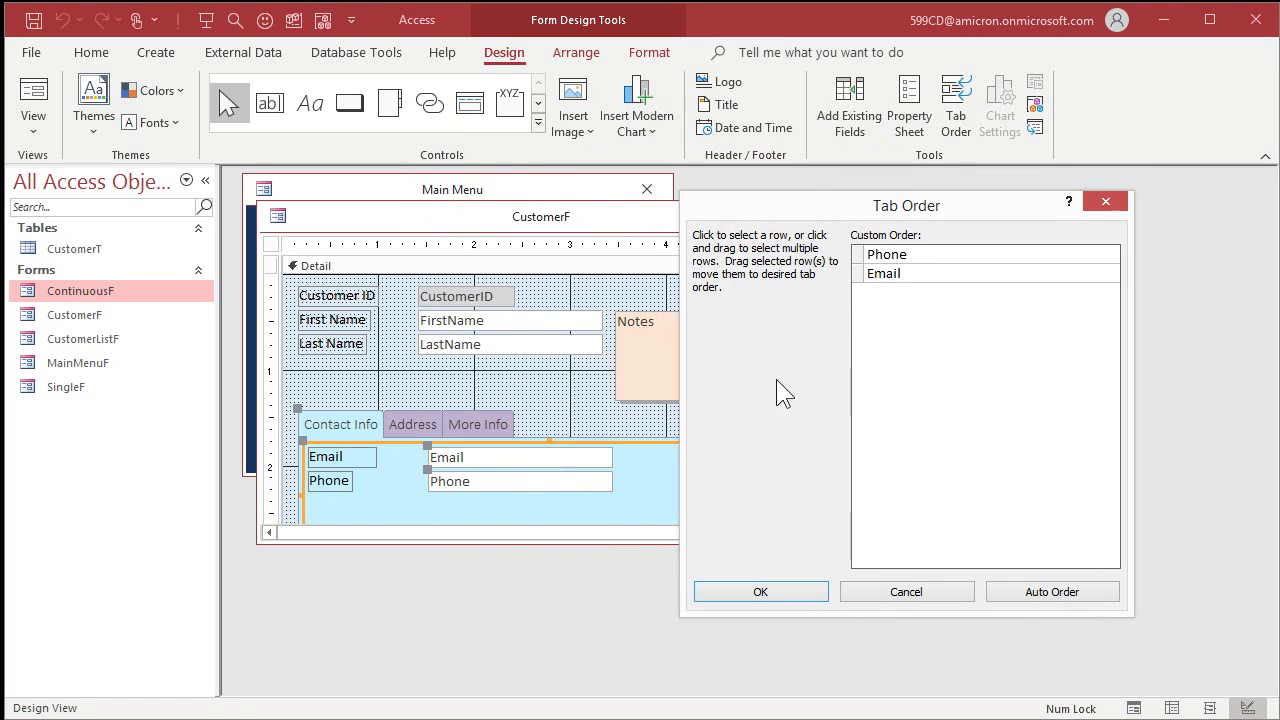
click(1045, 592)
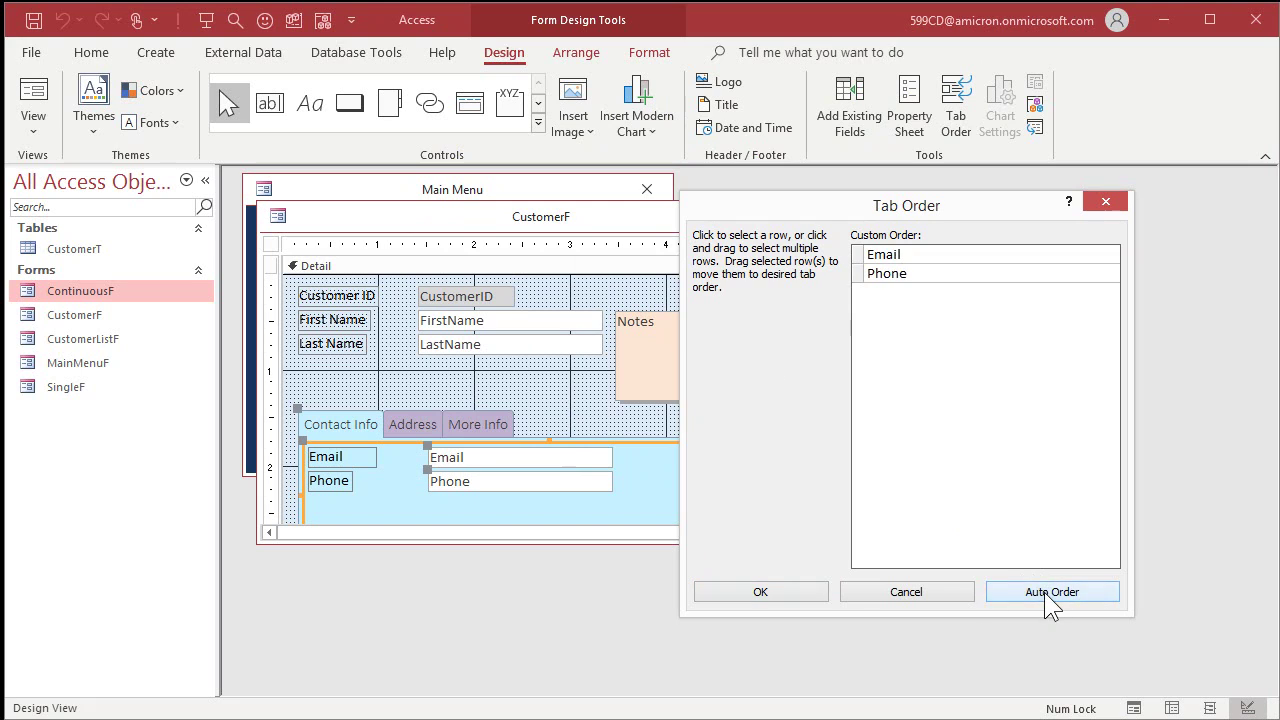
click(774, 594)
Review the tab orders of the Address and More Info pages and accept them as they are.
click(410, 421)
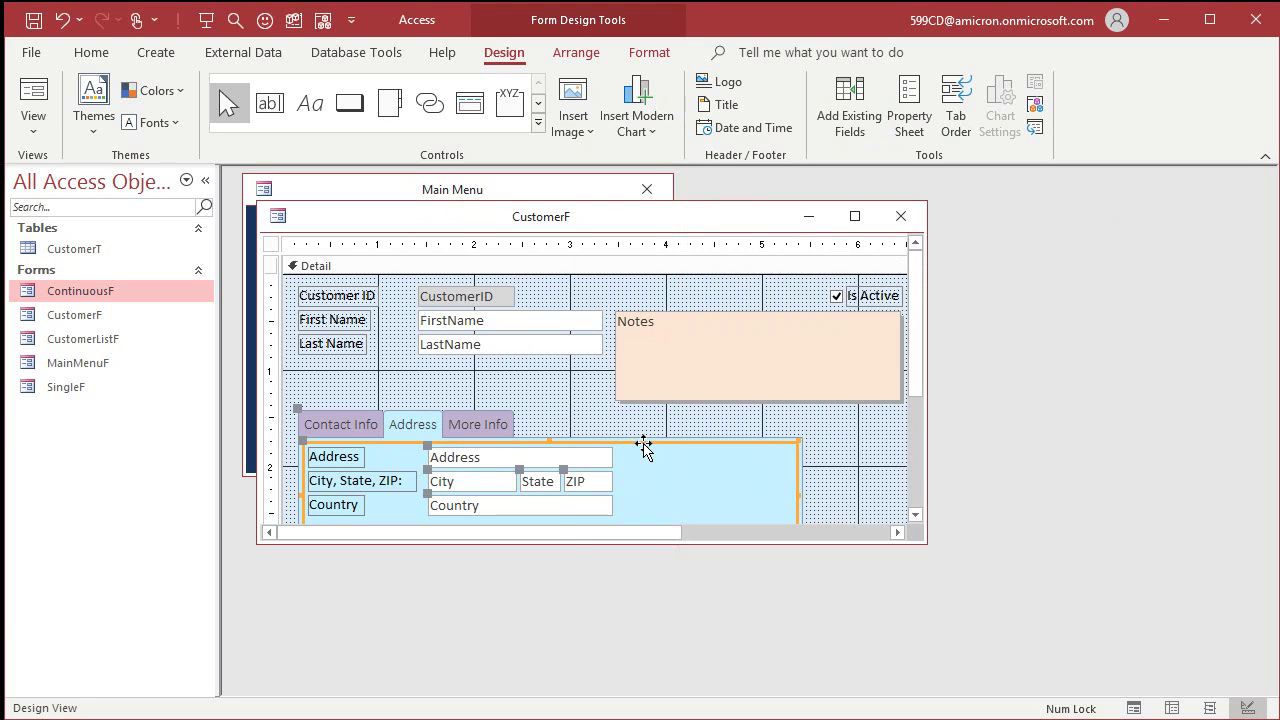
click(952, 120)
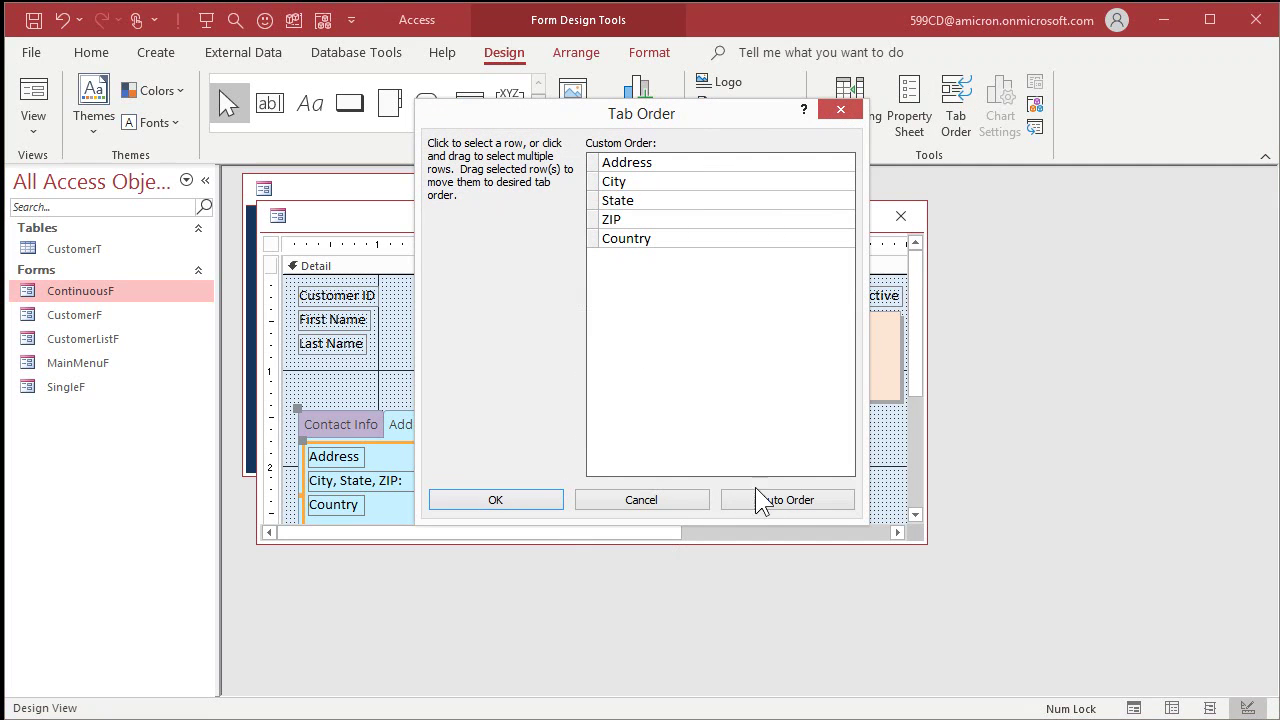
click(518, 497)
click(495, 428)
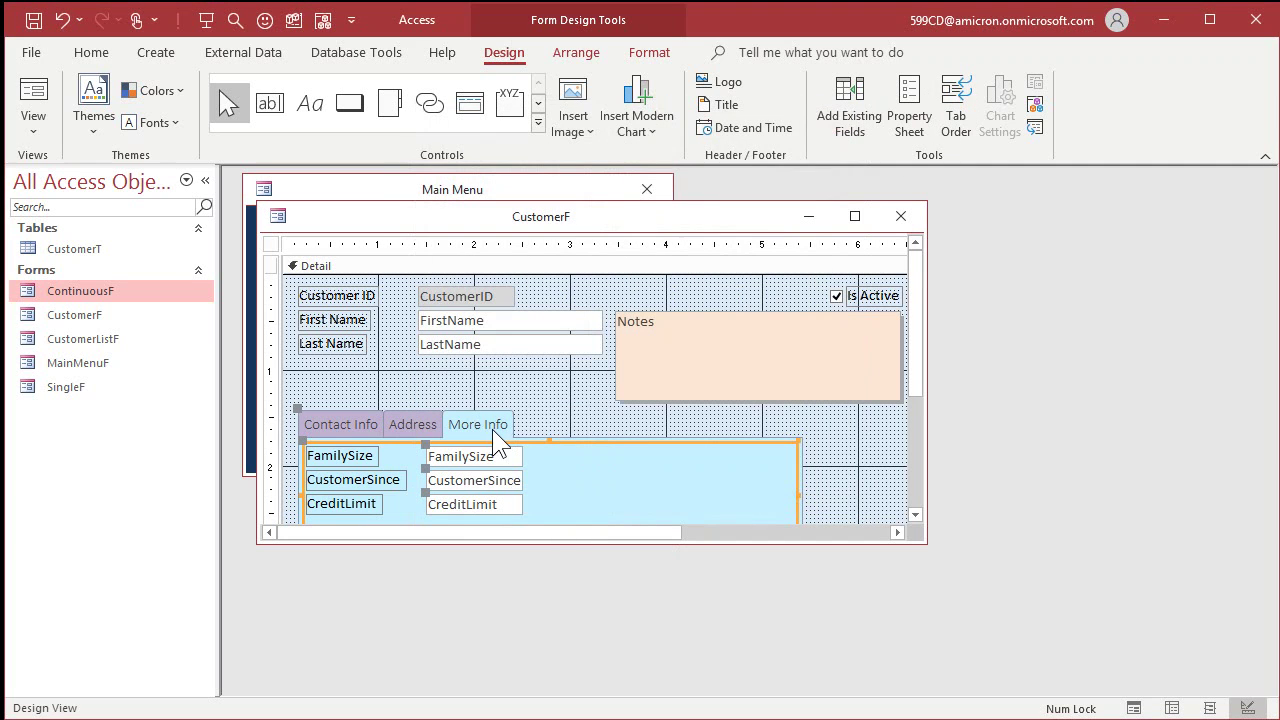
click(952, 108)
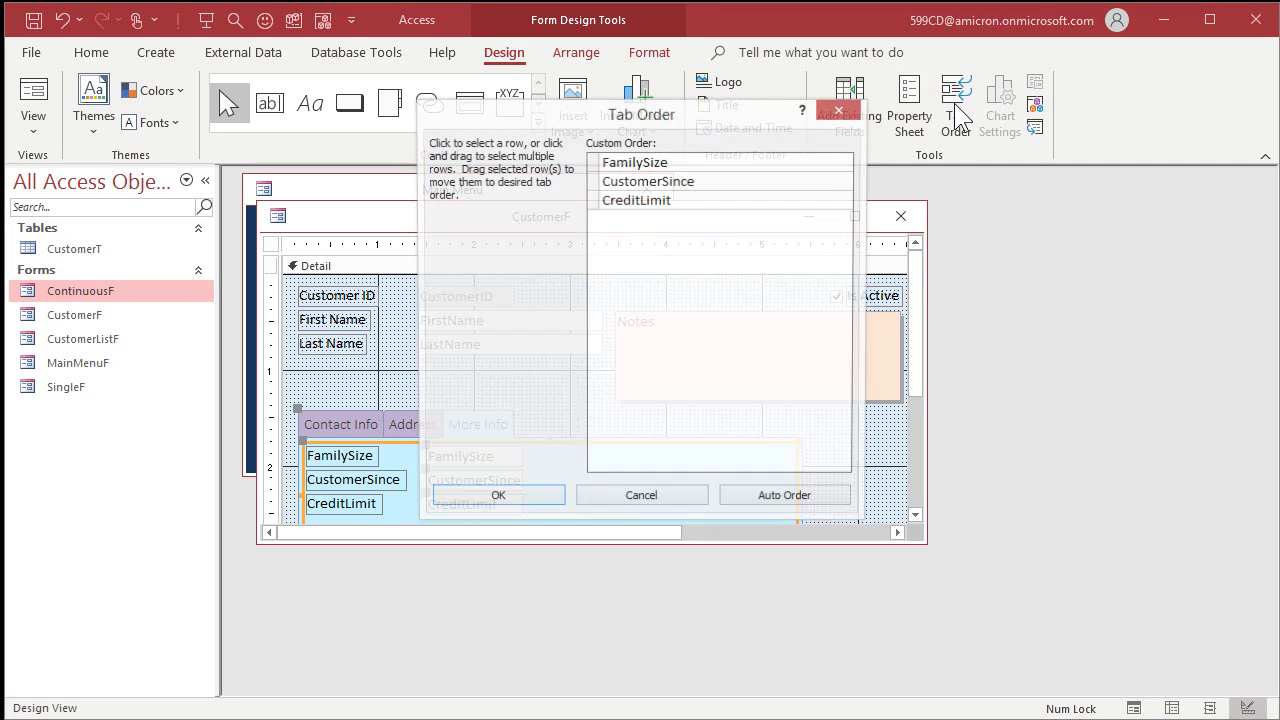
click(532, 507)
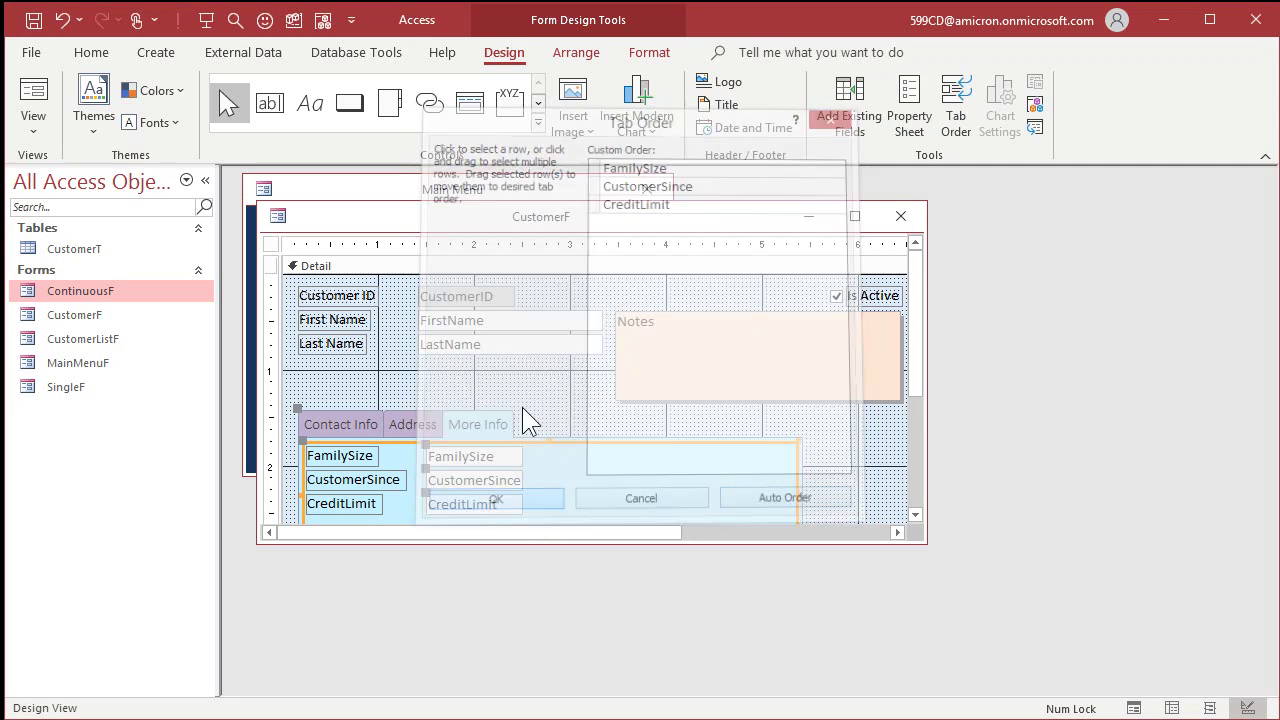
Apply Auto Order to the tab order of CustomerF's Detail section.
click(952, 108)
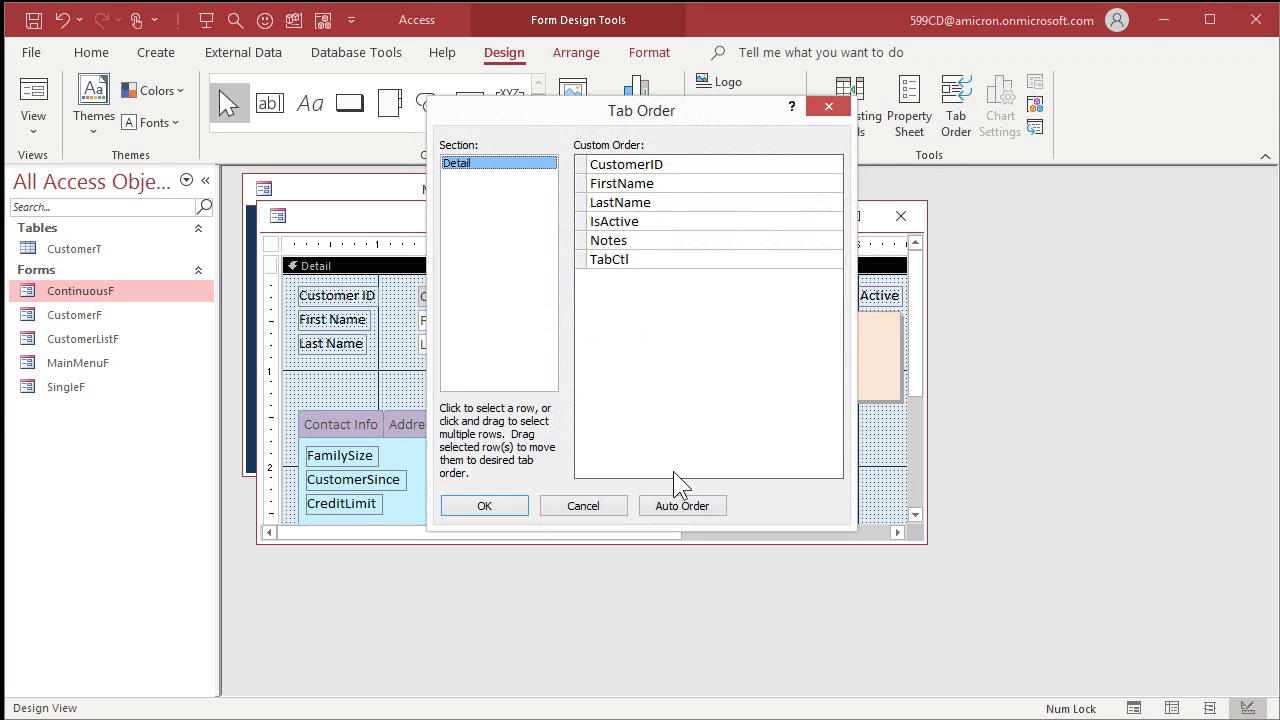
click(683, 503)
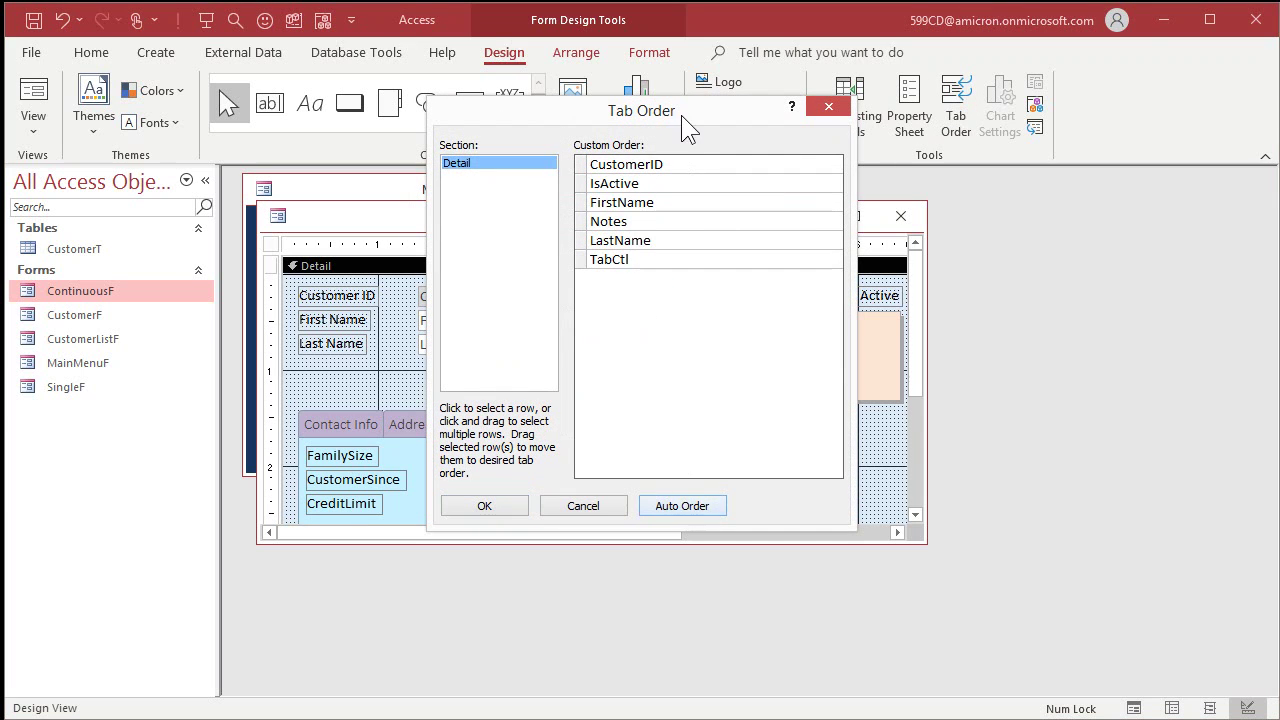
drag(681, 115, 987, 239)
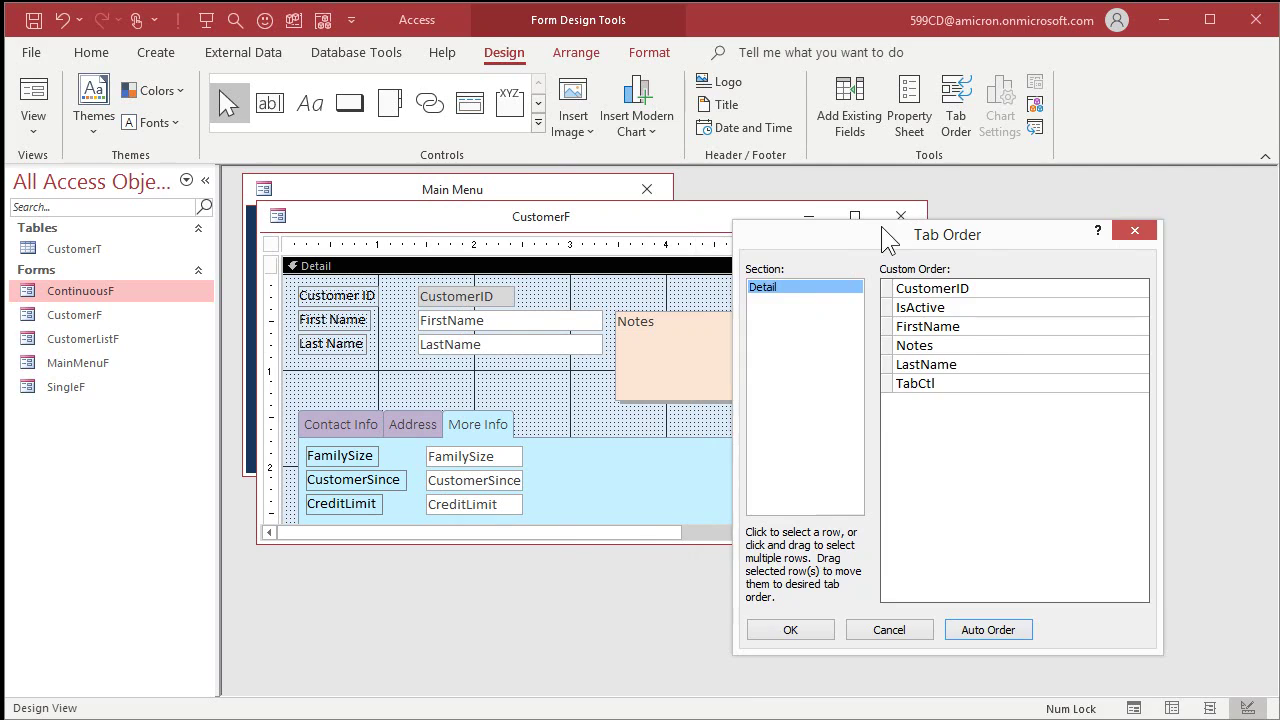
drag(881, 227, 901, 312)
Move IsActive to the end of the Detail section's custom tab order, place Notes directly after LastName, and accept the order.
click(909, 393)
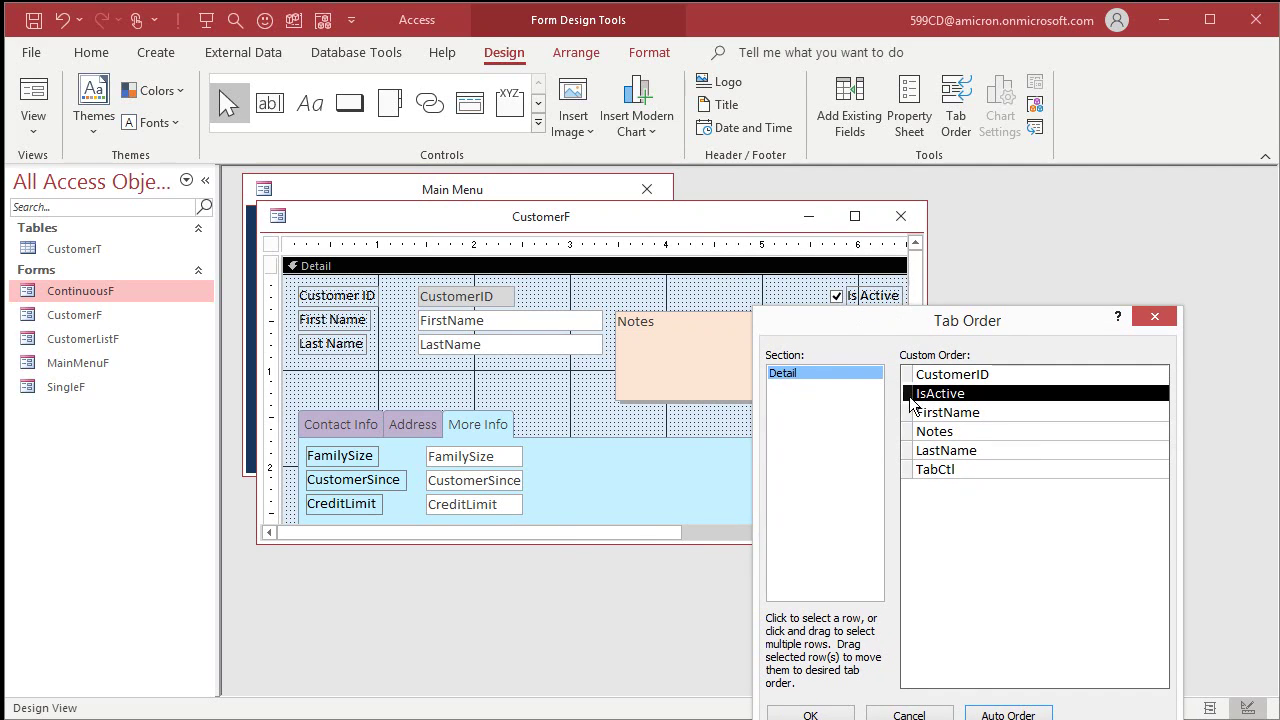
drag(910, 393, 909, 482)
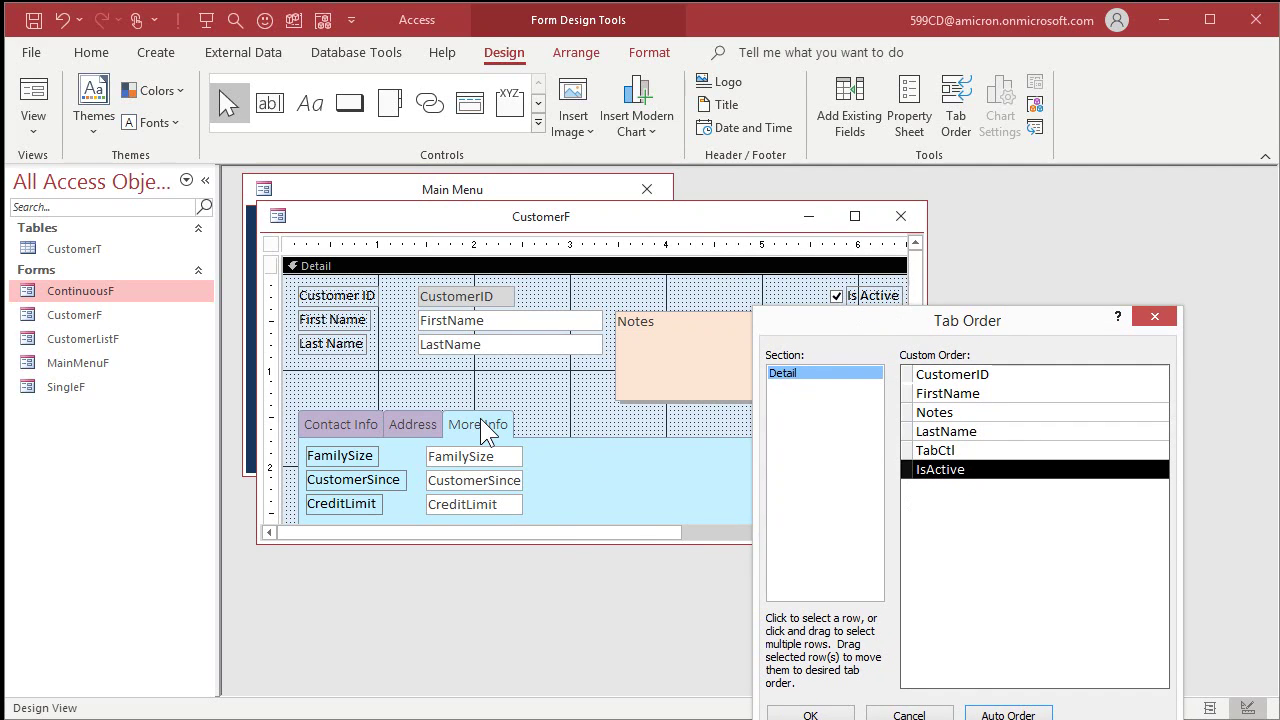
click(909, 412)
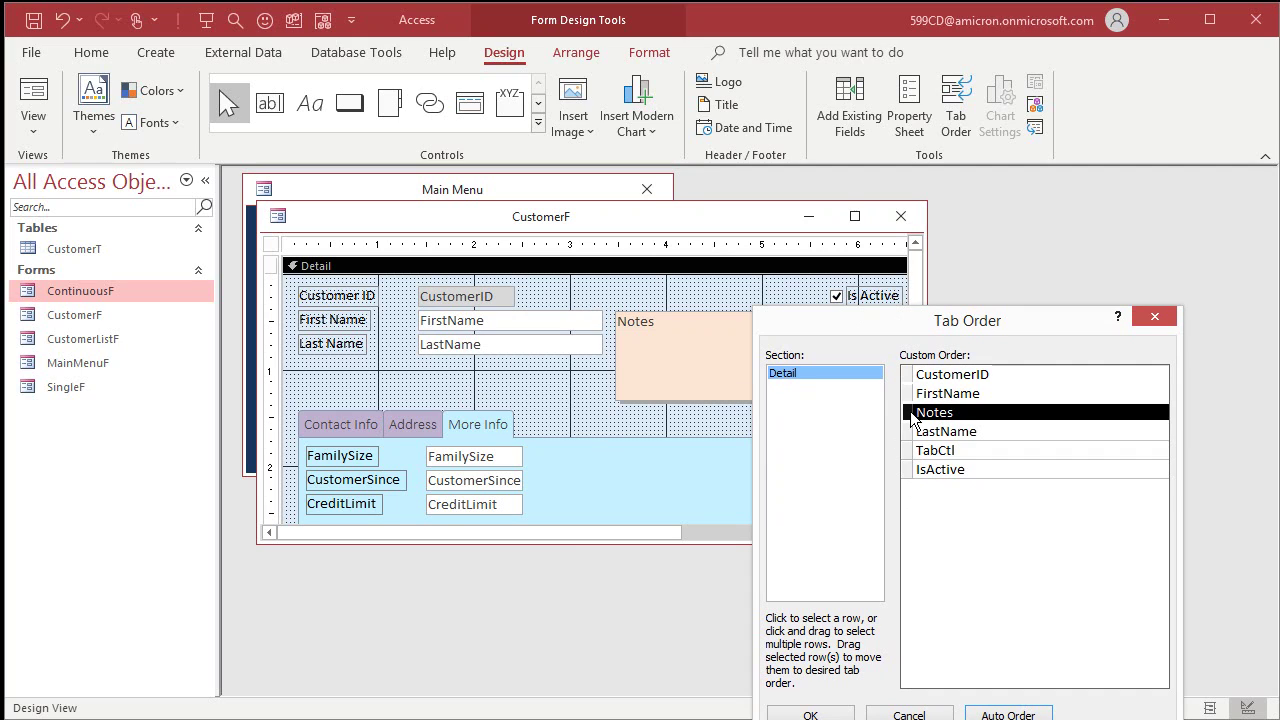
drag(909, 414, 908, 440)
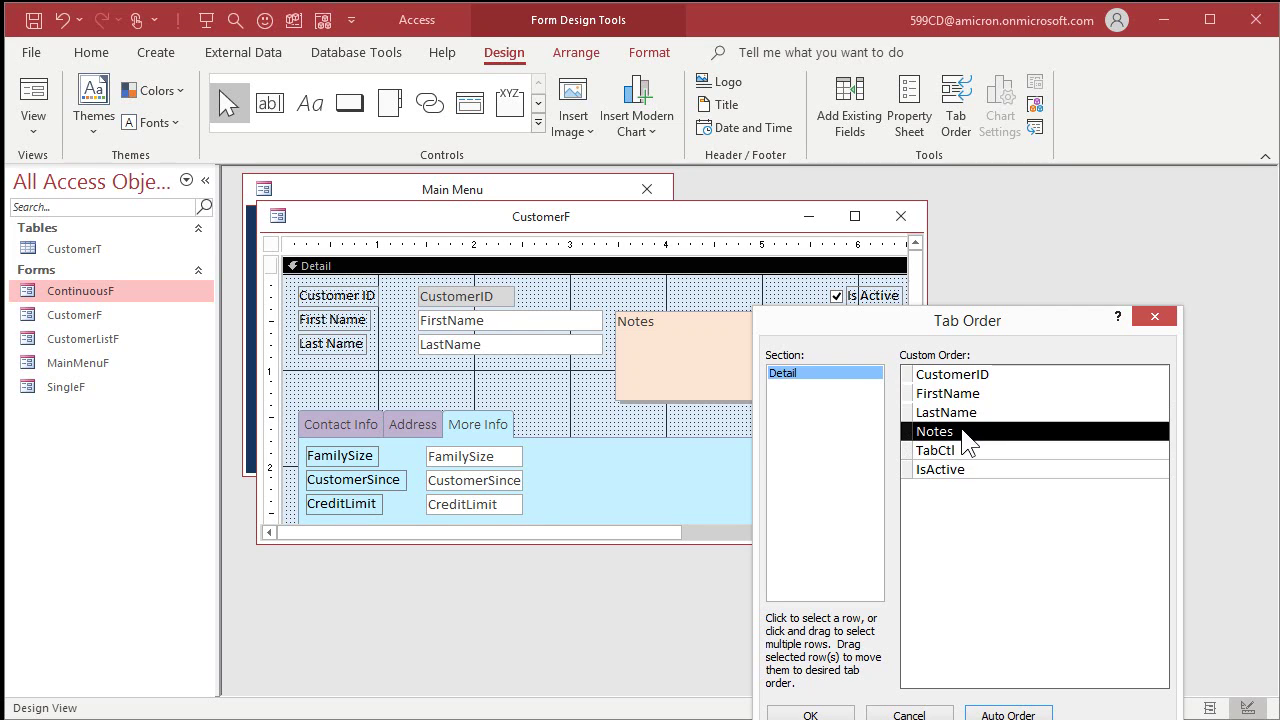
drag(955, 329, 955, 229)
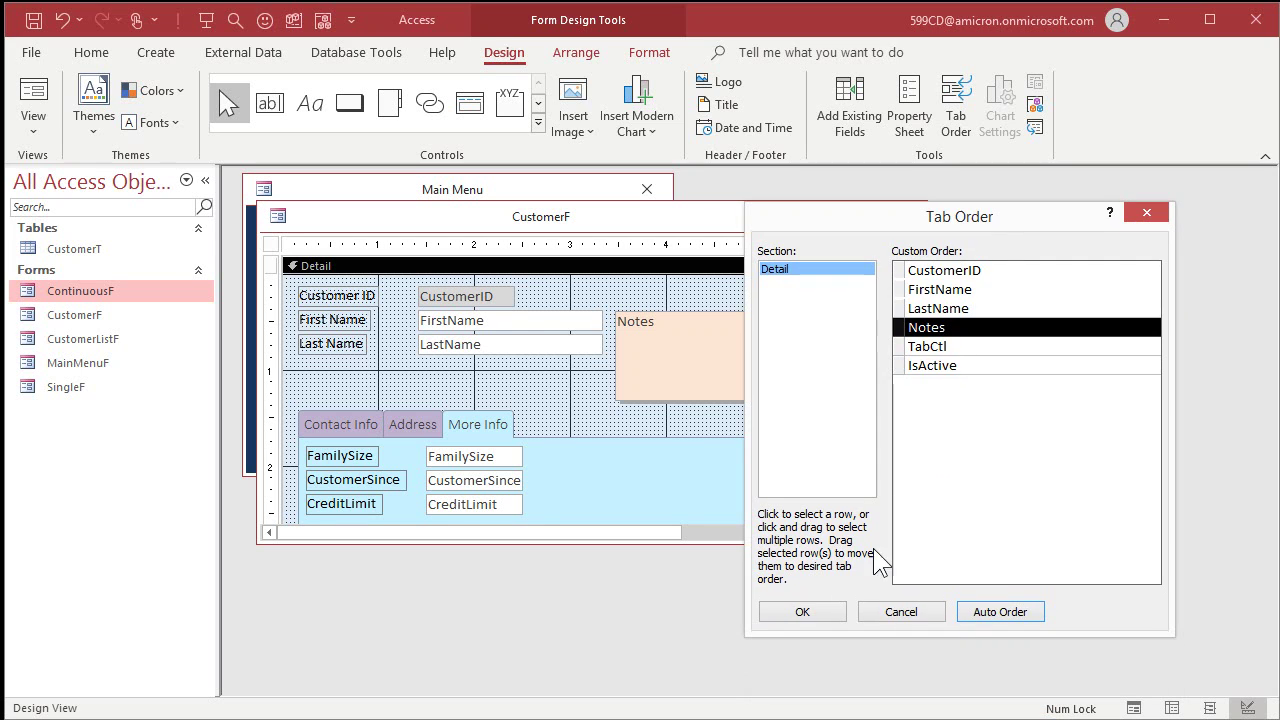
click(812, 690)
Close CustomerF, saving its design changes, and reopen it from the Main Menu form.
click(898, 216)
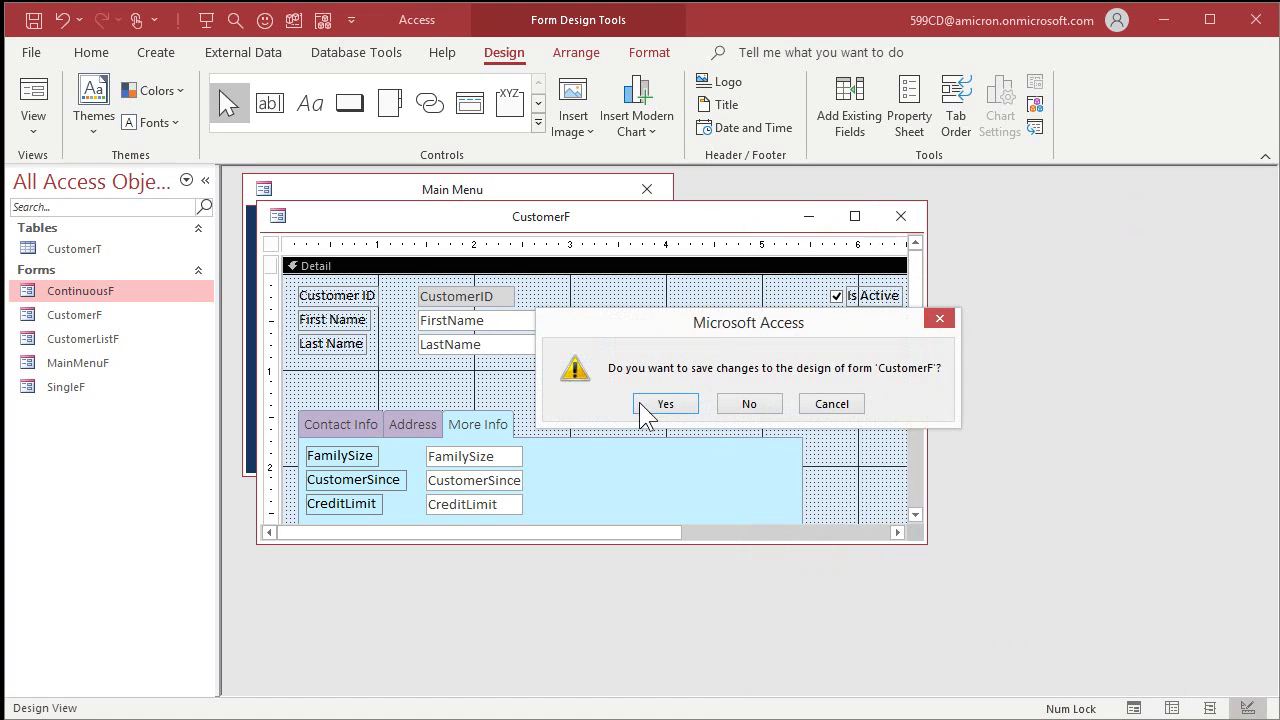
click(660, 404)
click(347, 305)
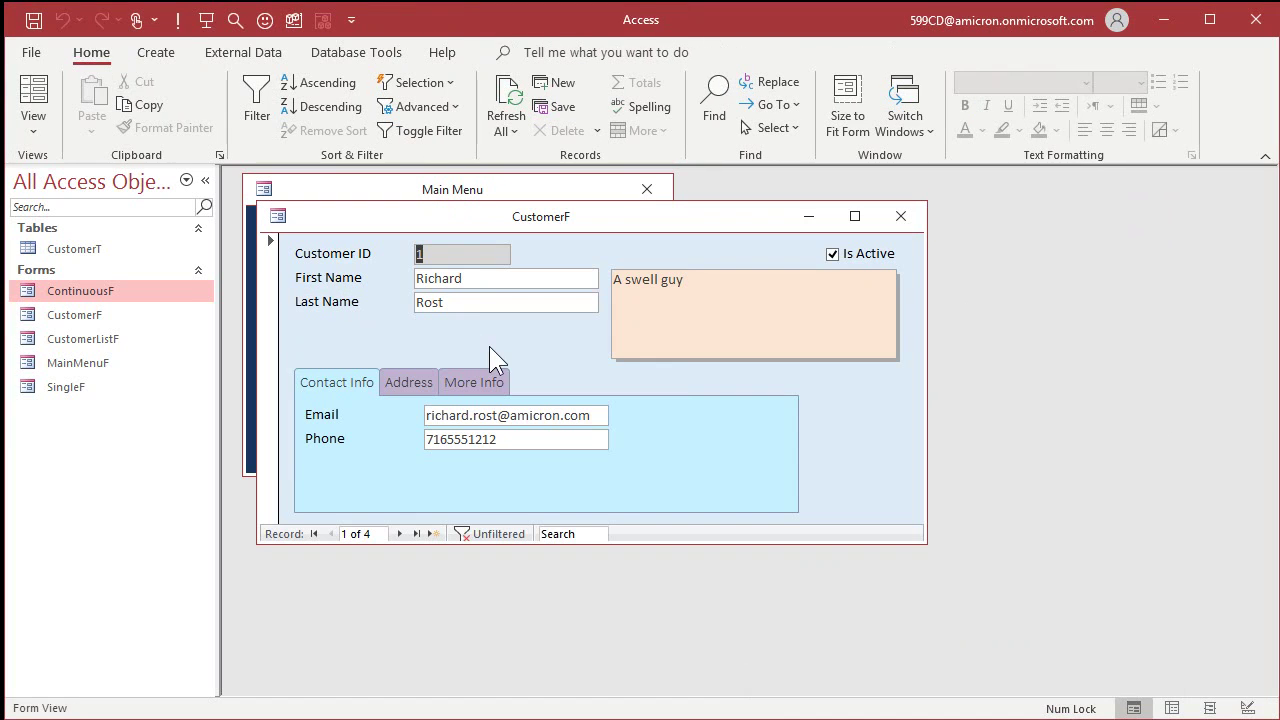
Test the tab order on the first customer record from Customer ID through the main fields and the Contact Info page to Is Active.
key(Tab)
key(Tab)
key(Tab)
key(Tab)
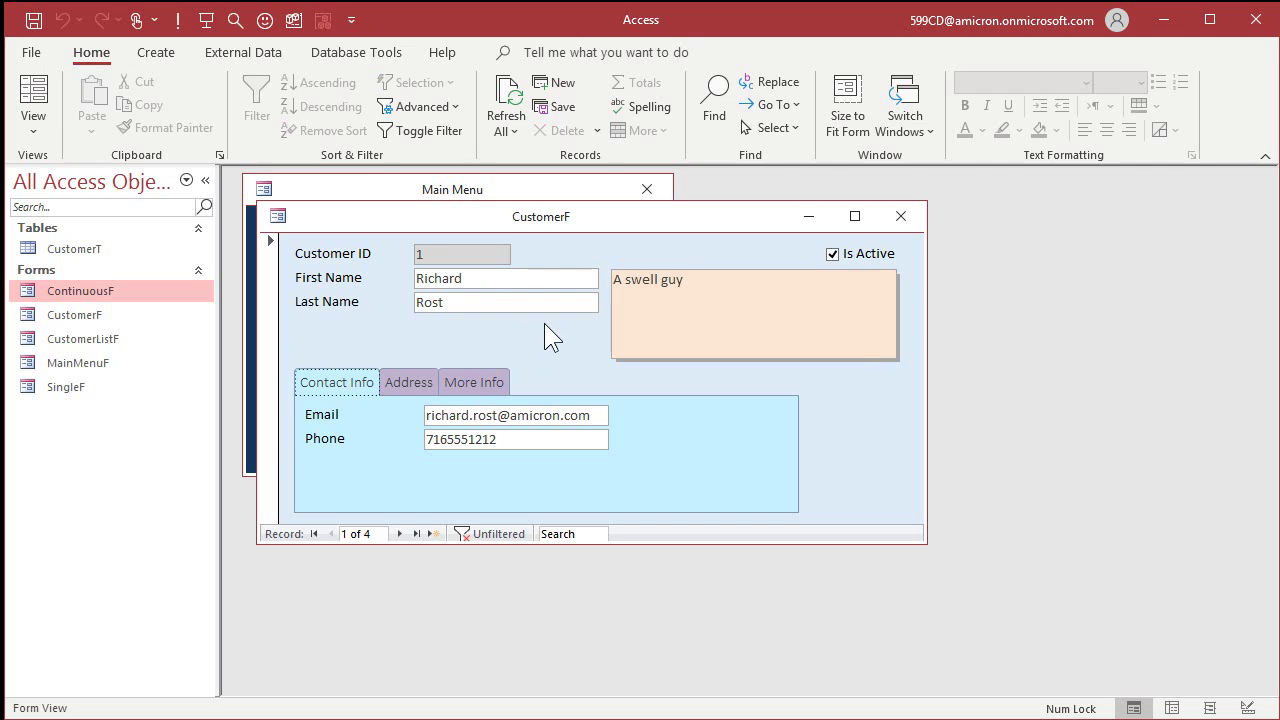
key(Tab)
key(Tab)
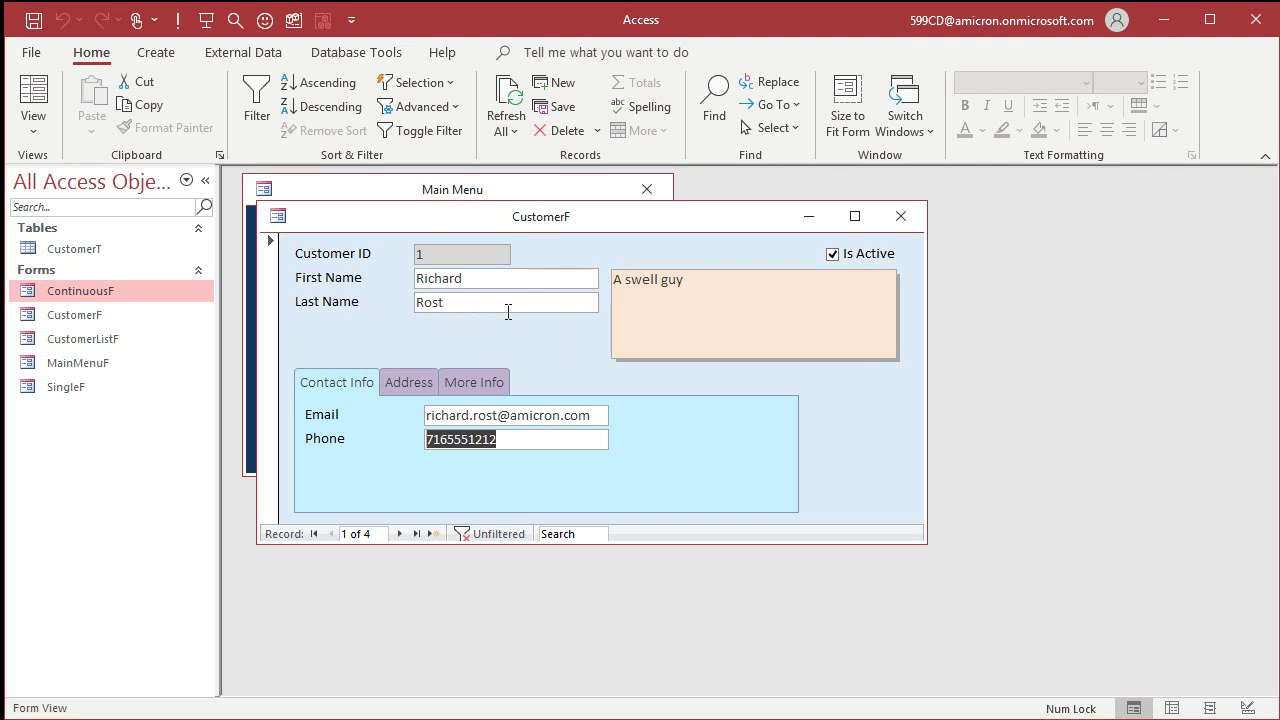
key(Tab)
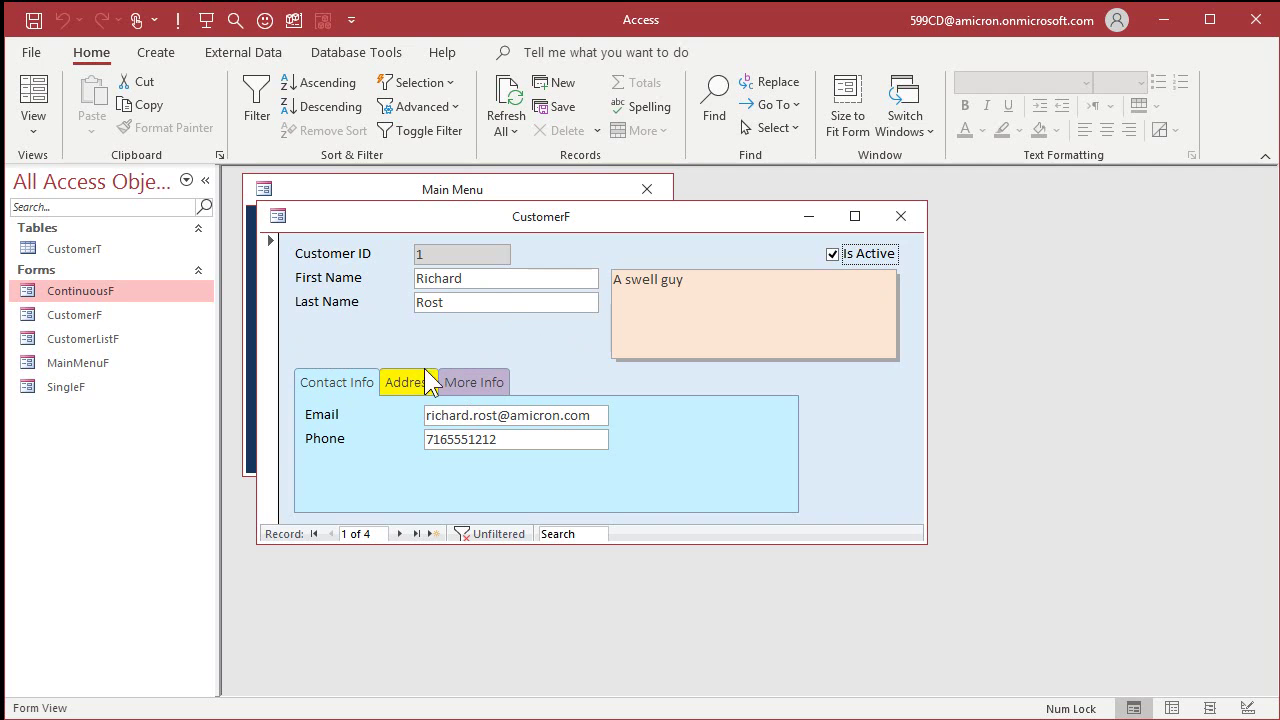
key(Tab)
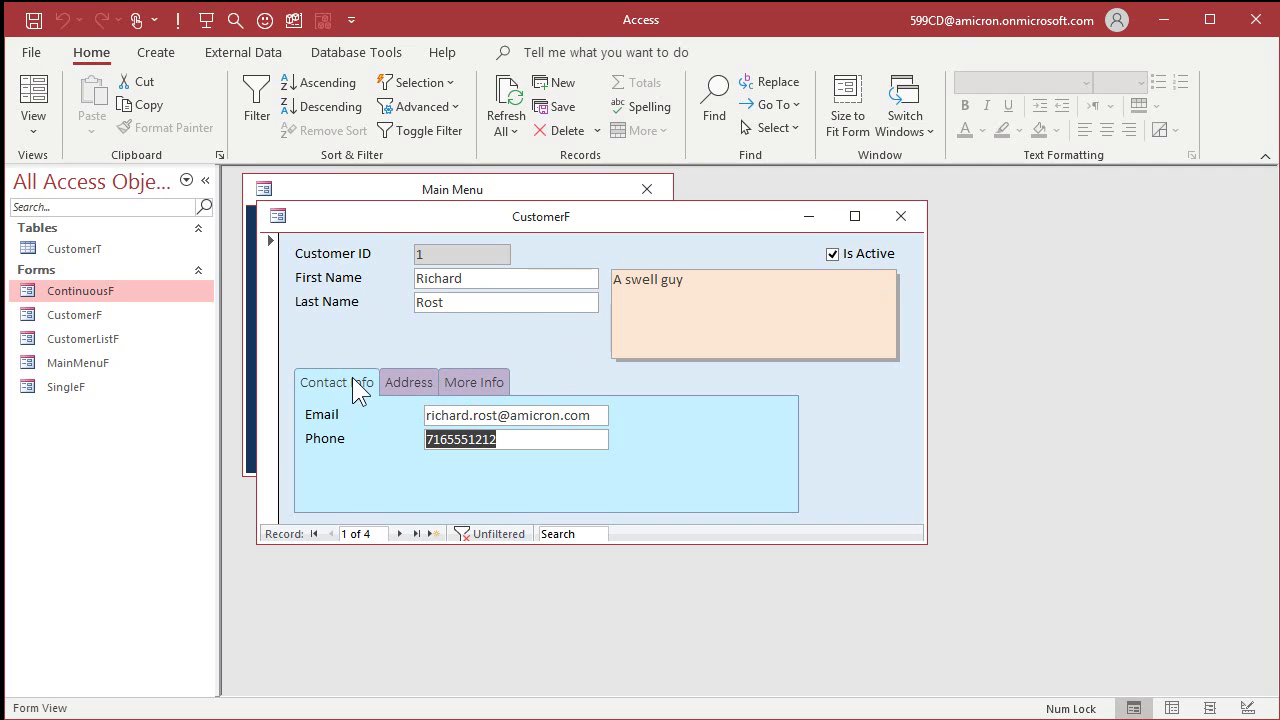
Test the tab order through the Address page fields, view the More Info page, and go back through Address to Contact Info.
key(Tab)
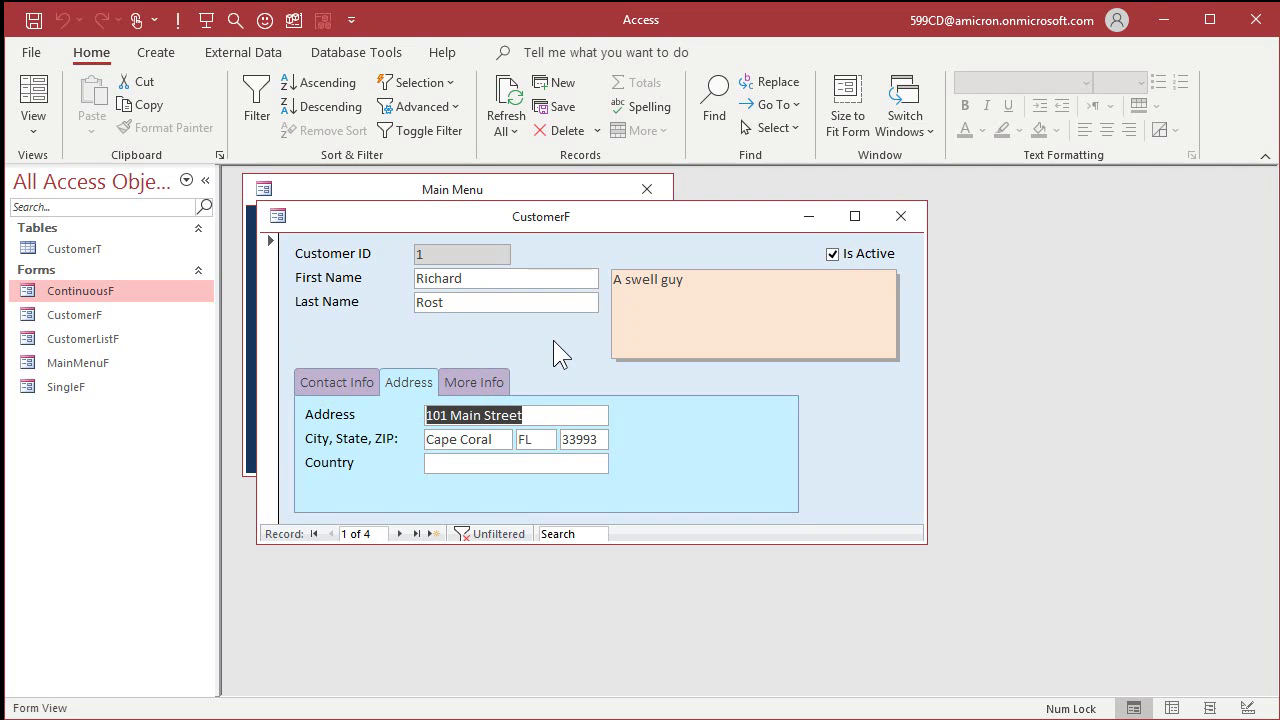
key(Tab)
key(Tab)
key(Tab)
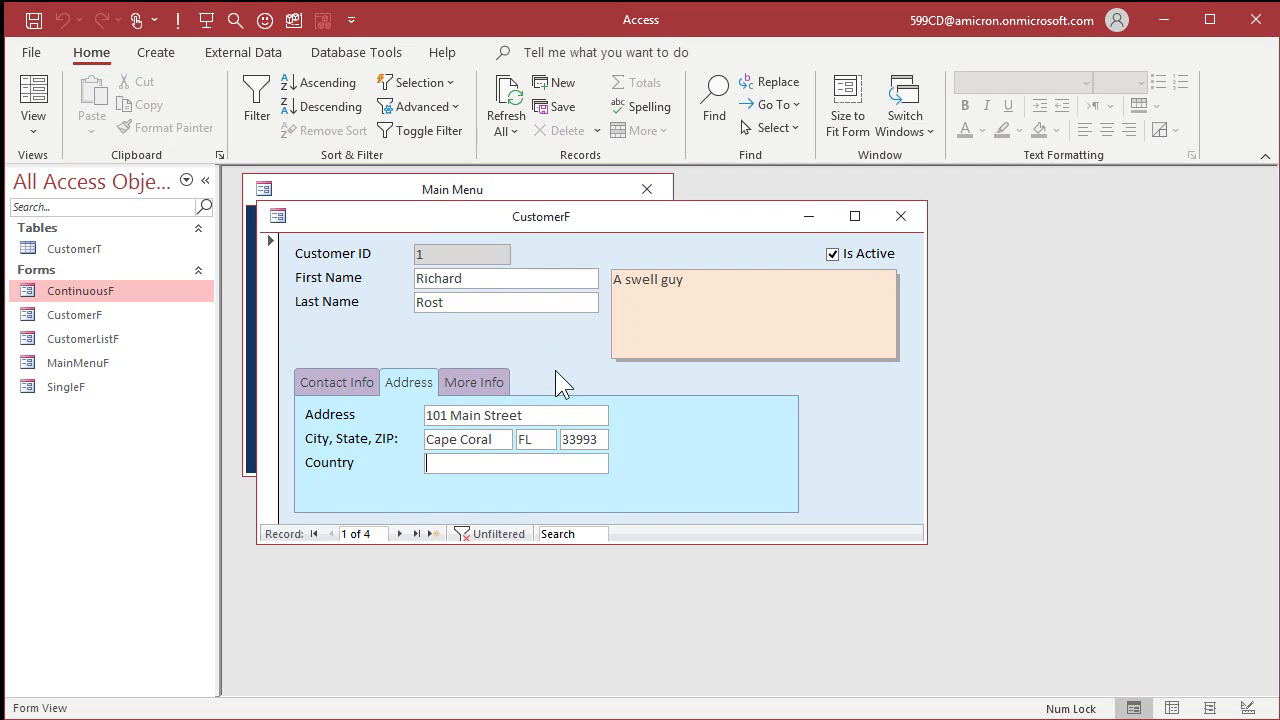
key(Tab)
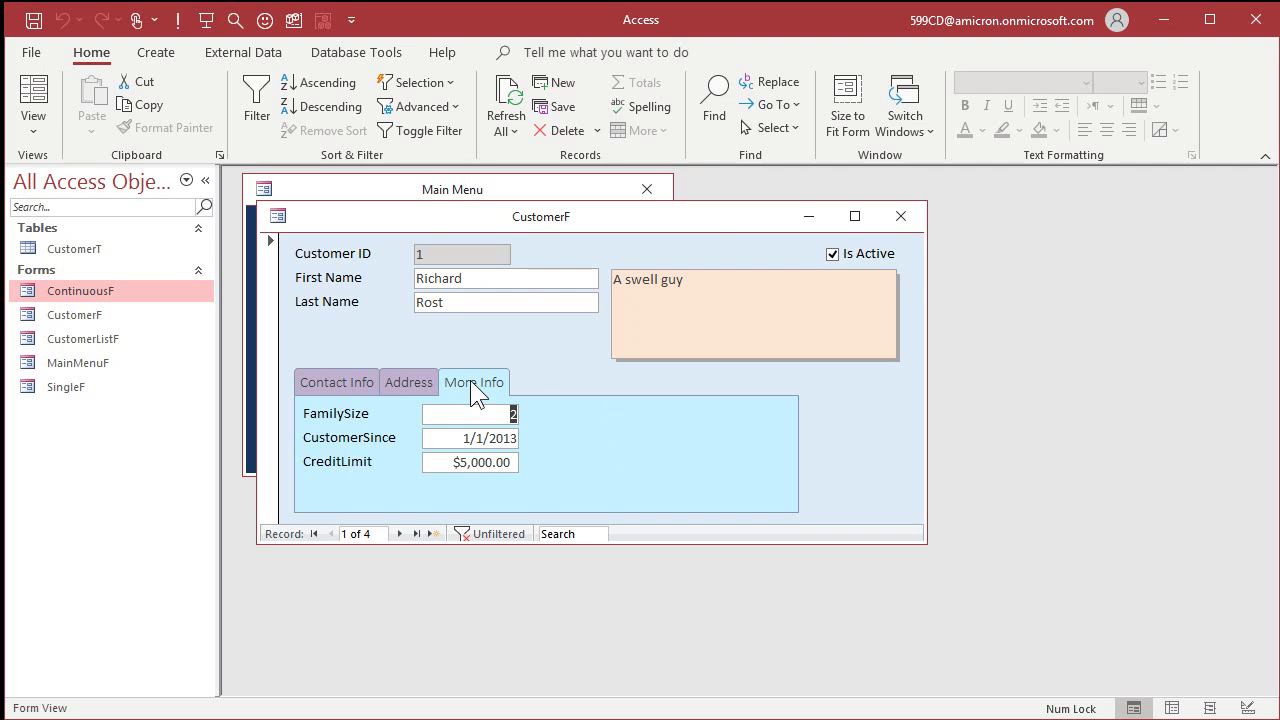
click(409, 380)
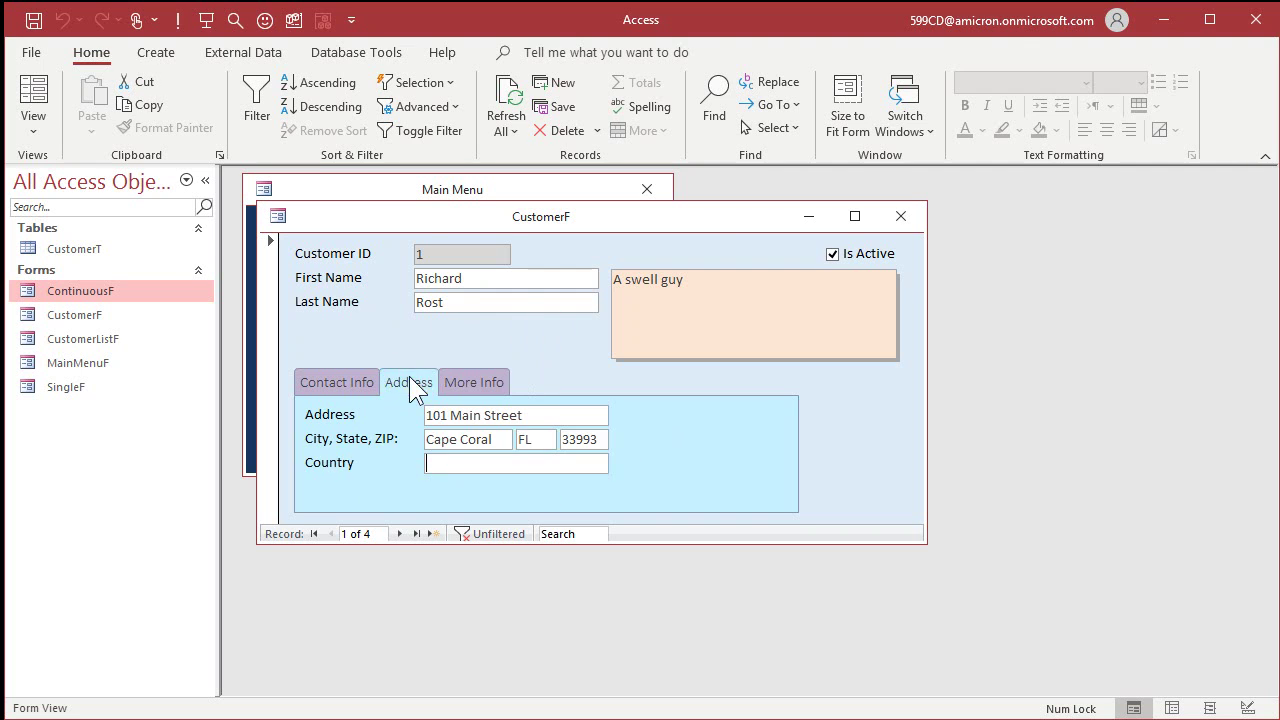
click(328, 380)
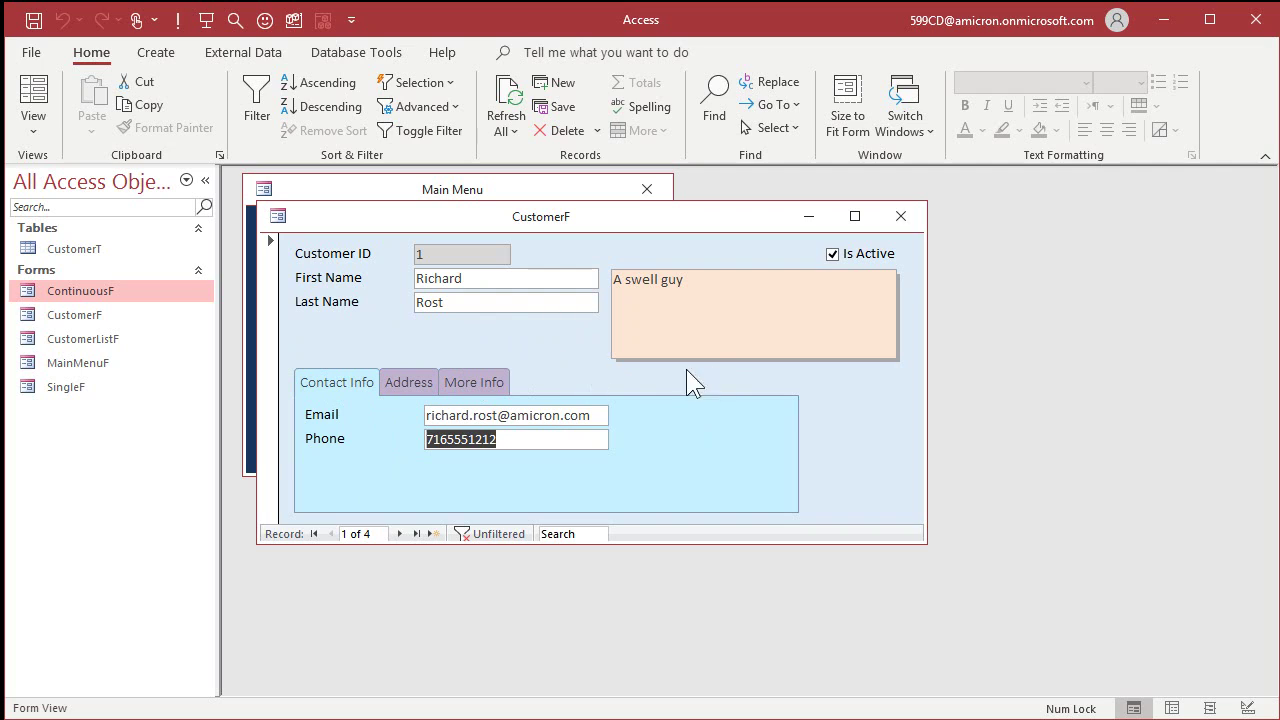